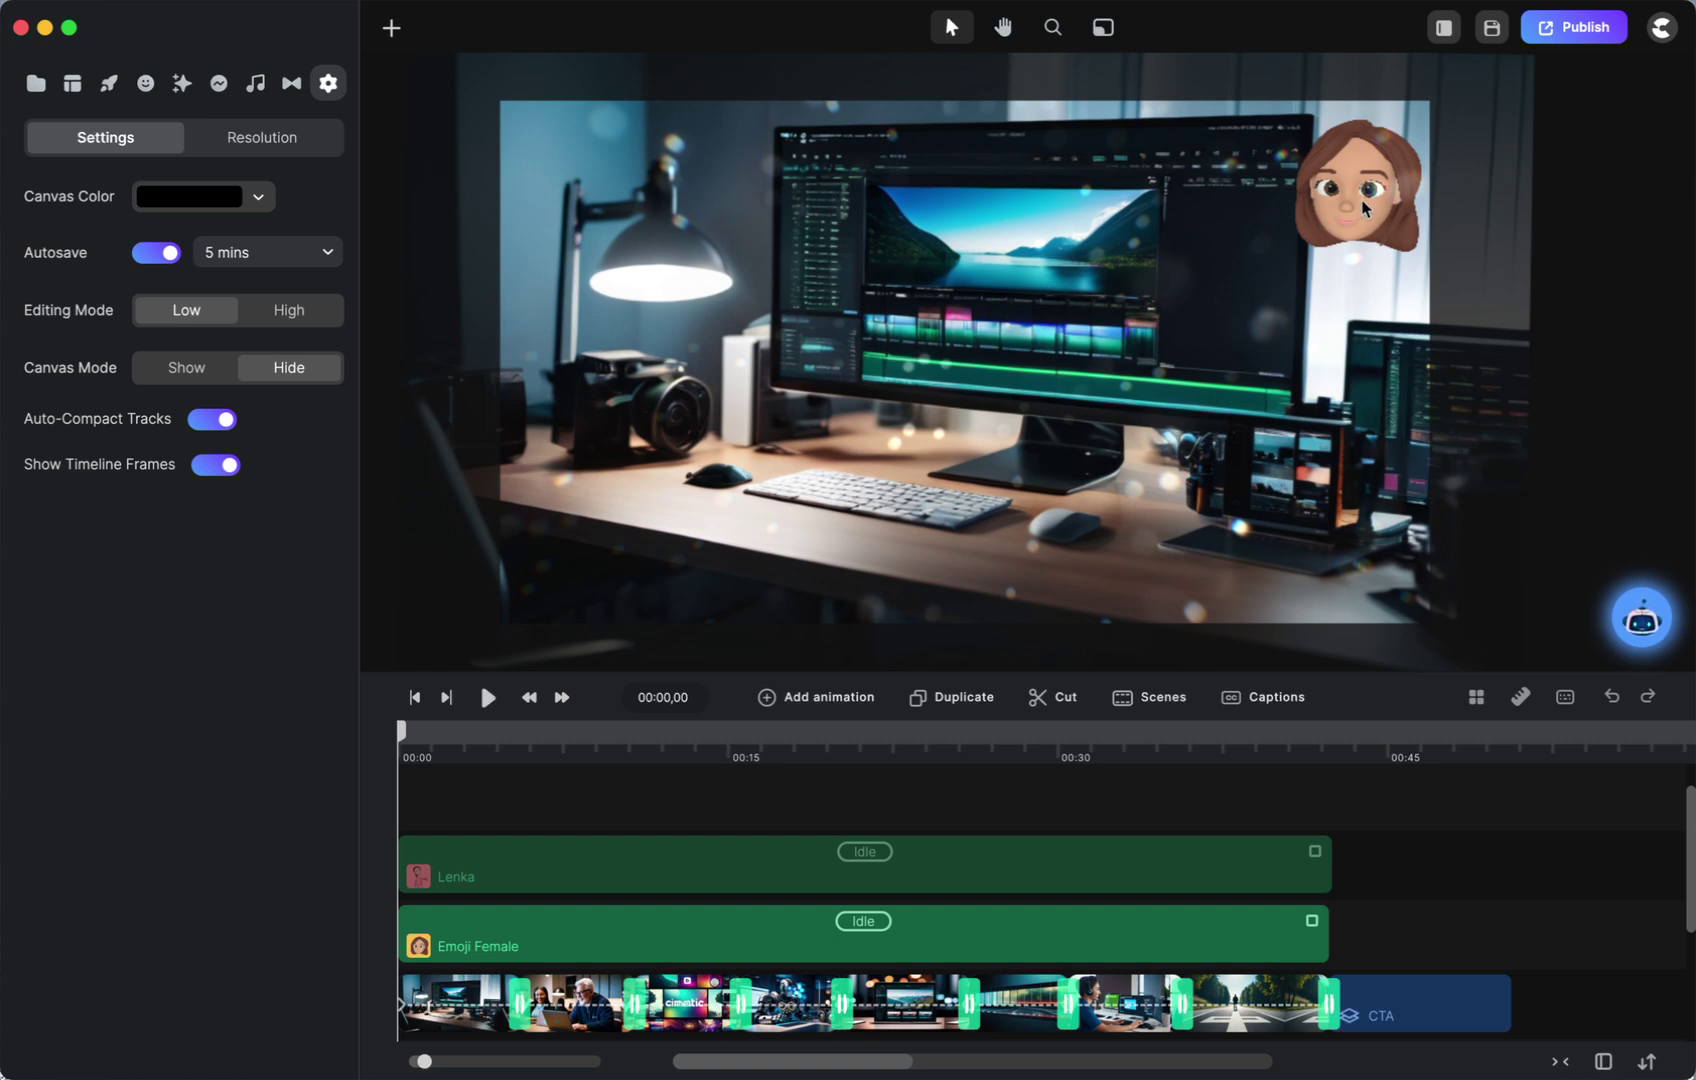
Preview the scene, resize and nudge the emoji avatar left, then hide the Emoji Female track.
click(490, 692)
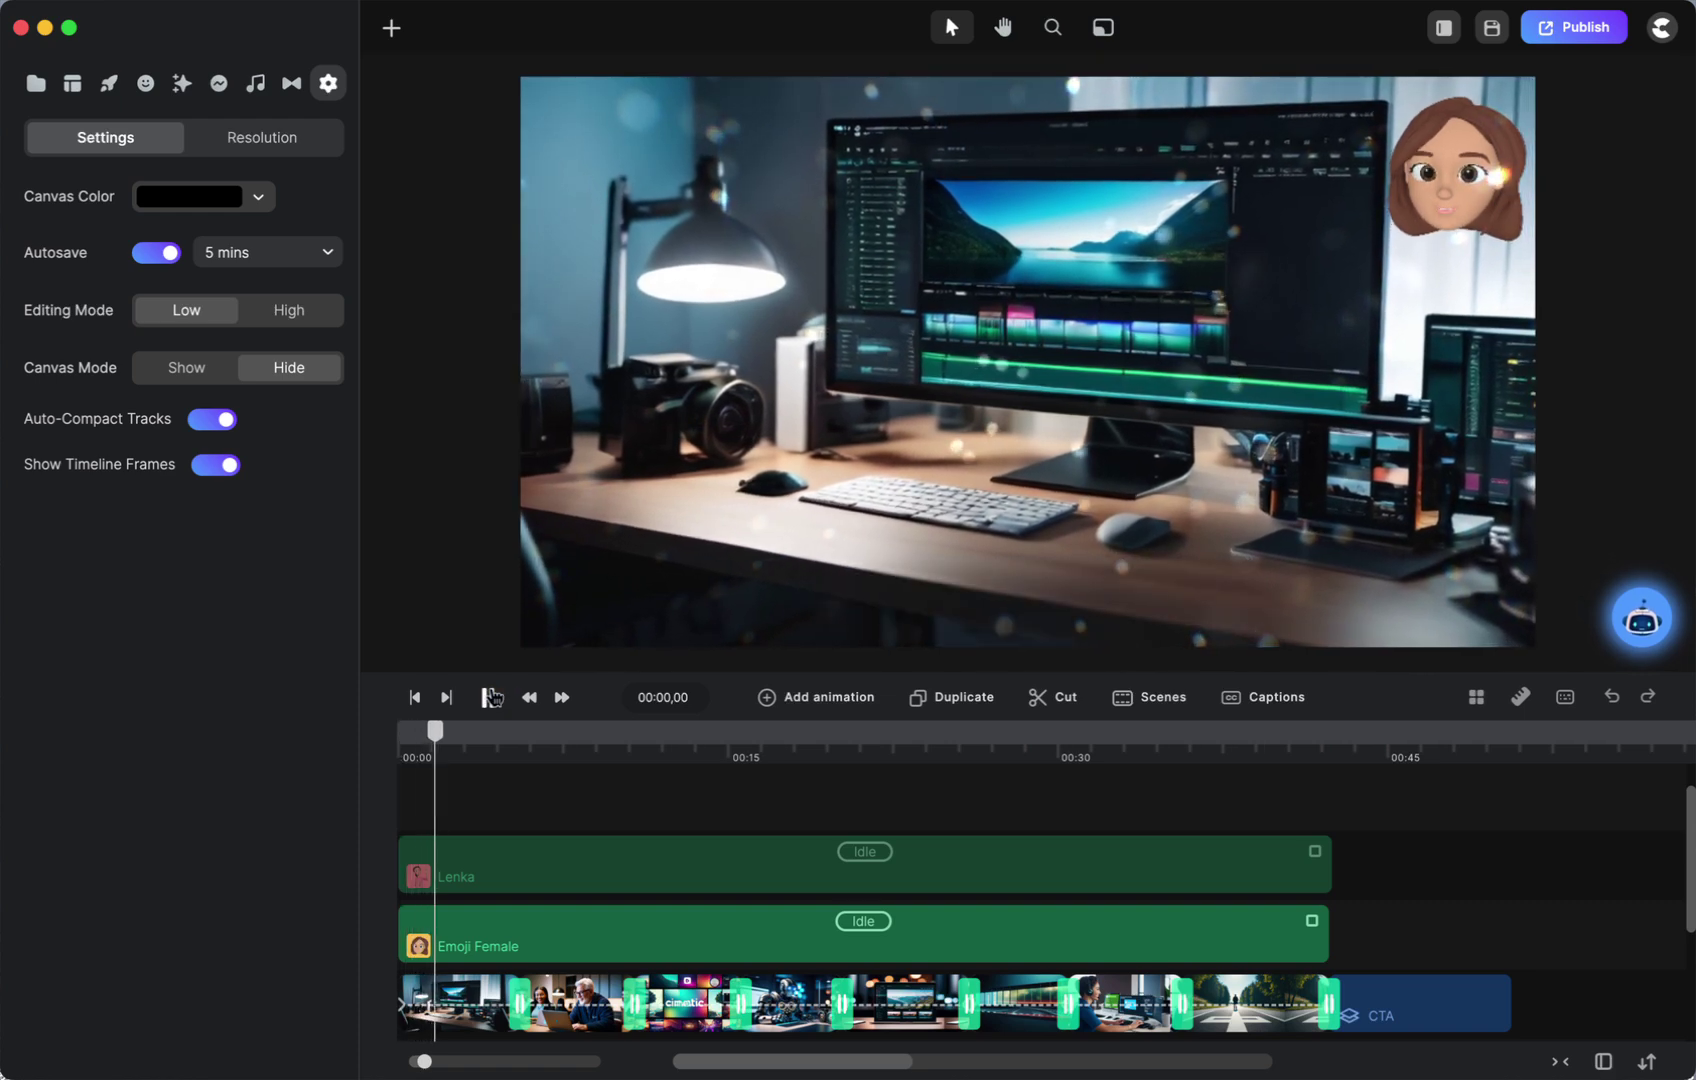
key(space)
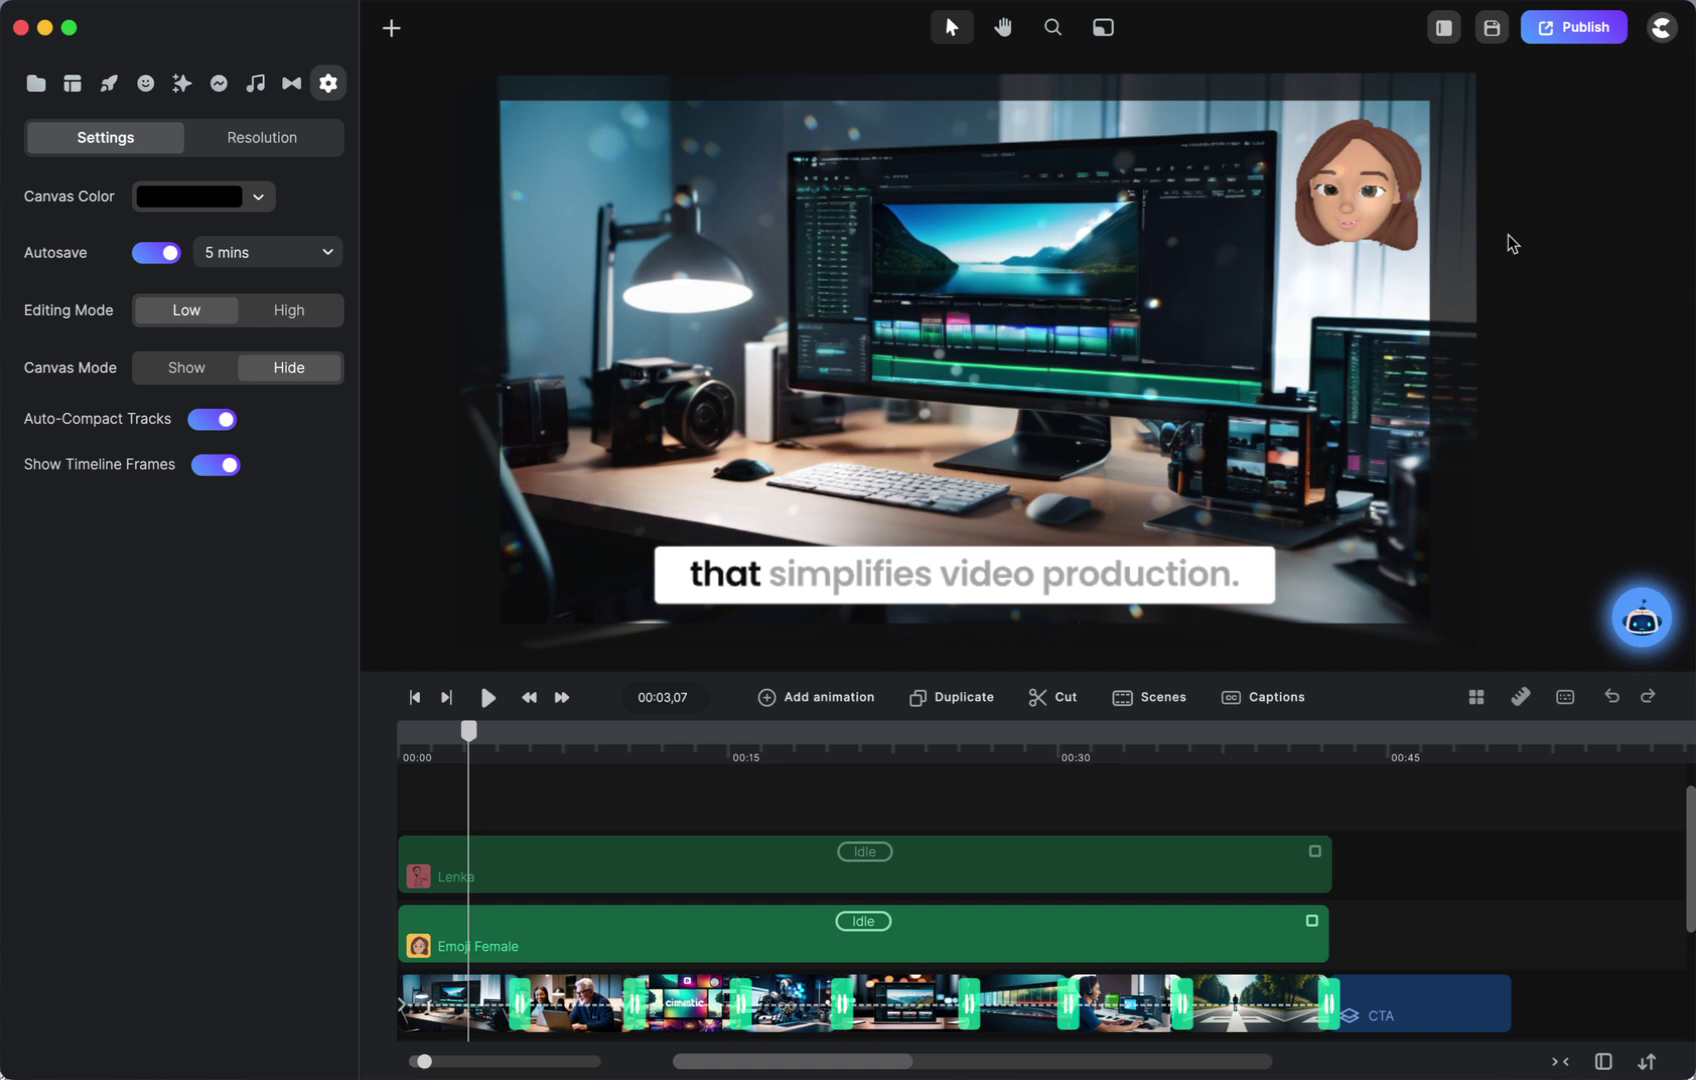
click(1332, 209)
mouse_move(1256, 274)
mouse_down()
mouse_move(1117, 434)
mouse_move(1263, 267)
mouse_up()
mouse_move(1367, 199)
mouse_down()
mouse_move(584, 196)
mouse_move(568, 518)
mouse_move(1431, 234)
mouse_move(1395, 185)
mouse_up()
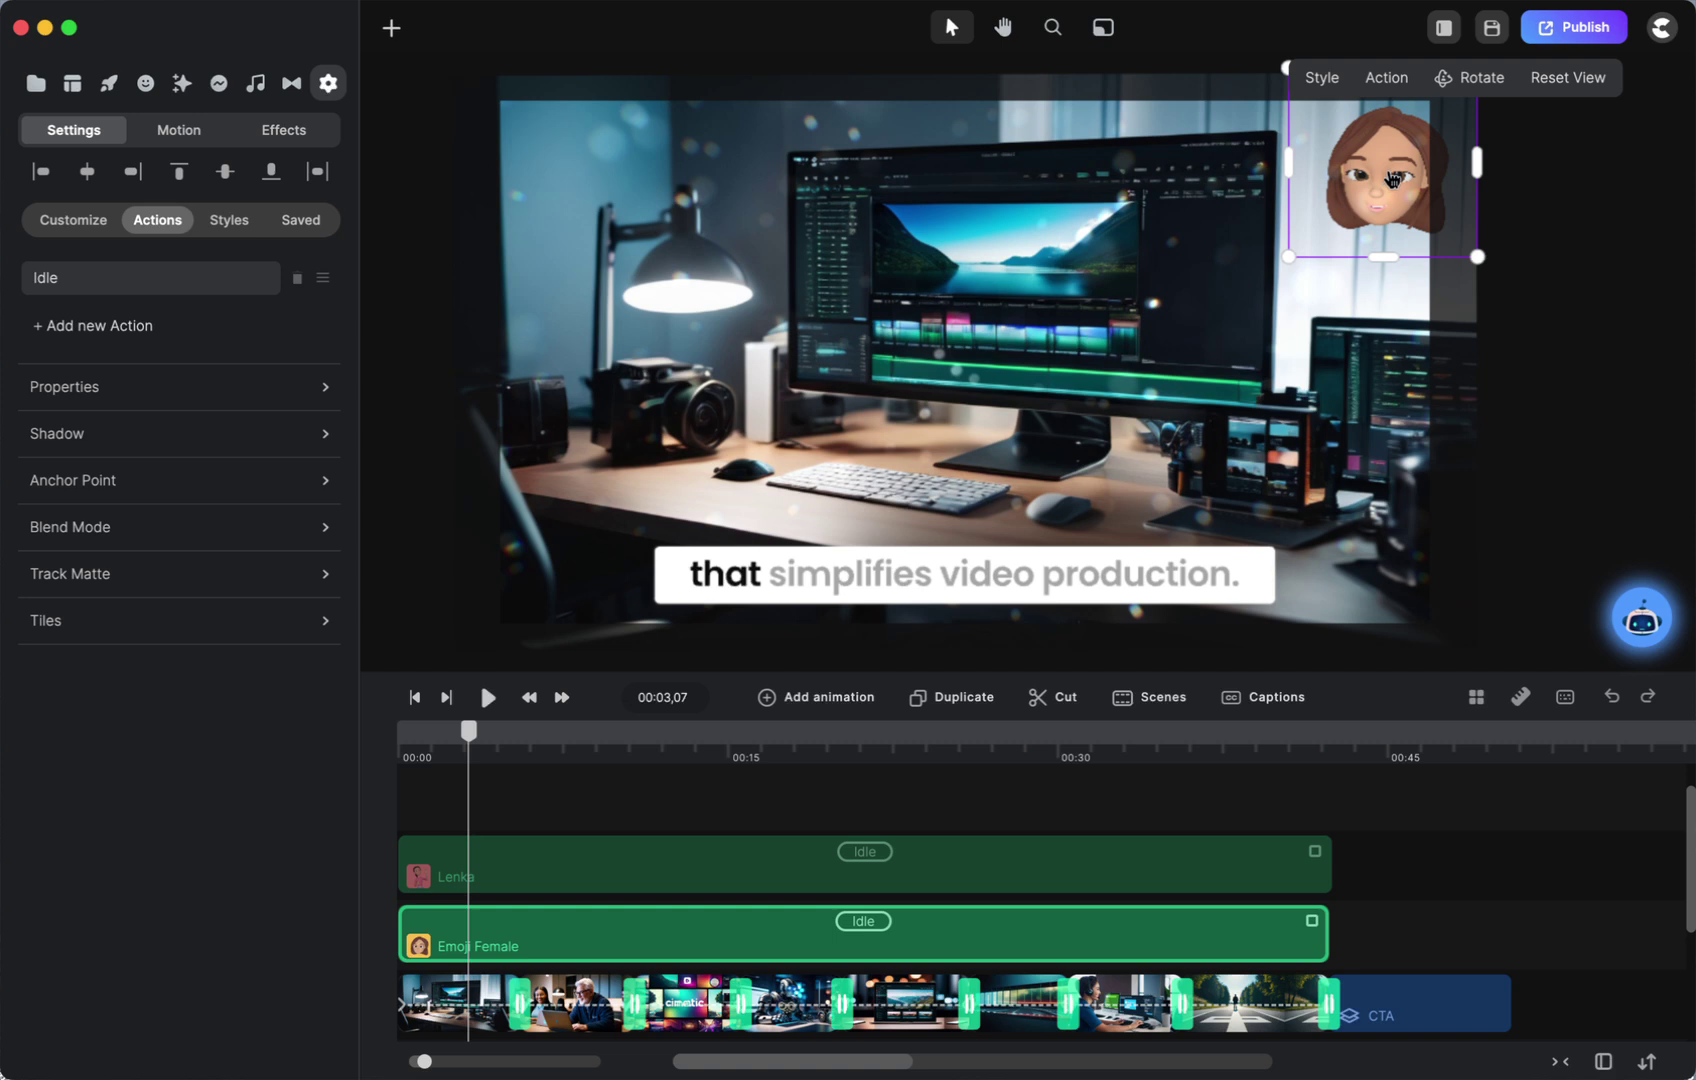
drag(1389, 179, 1352, 181)
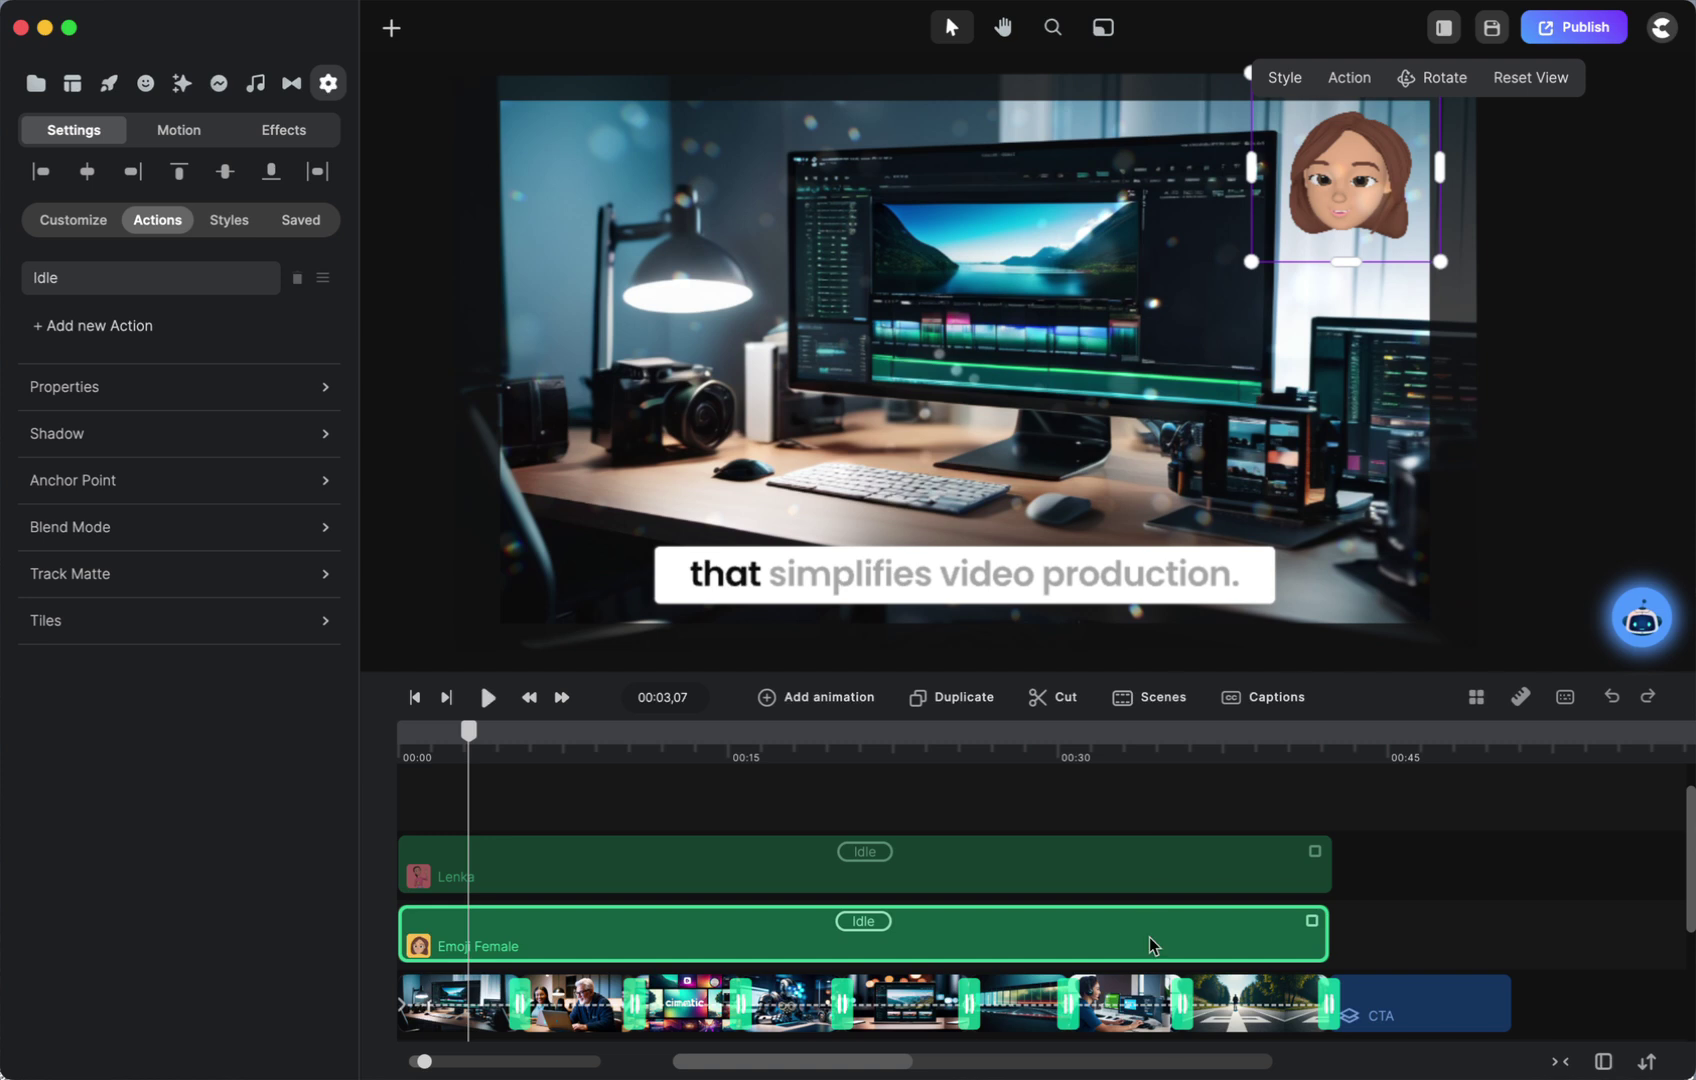
right_click(1150, 945)
click(1628, 919)
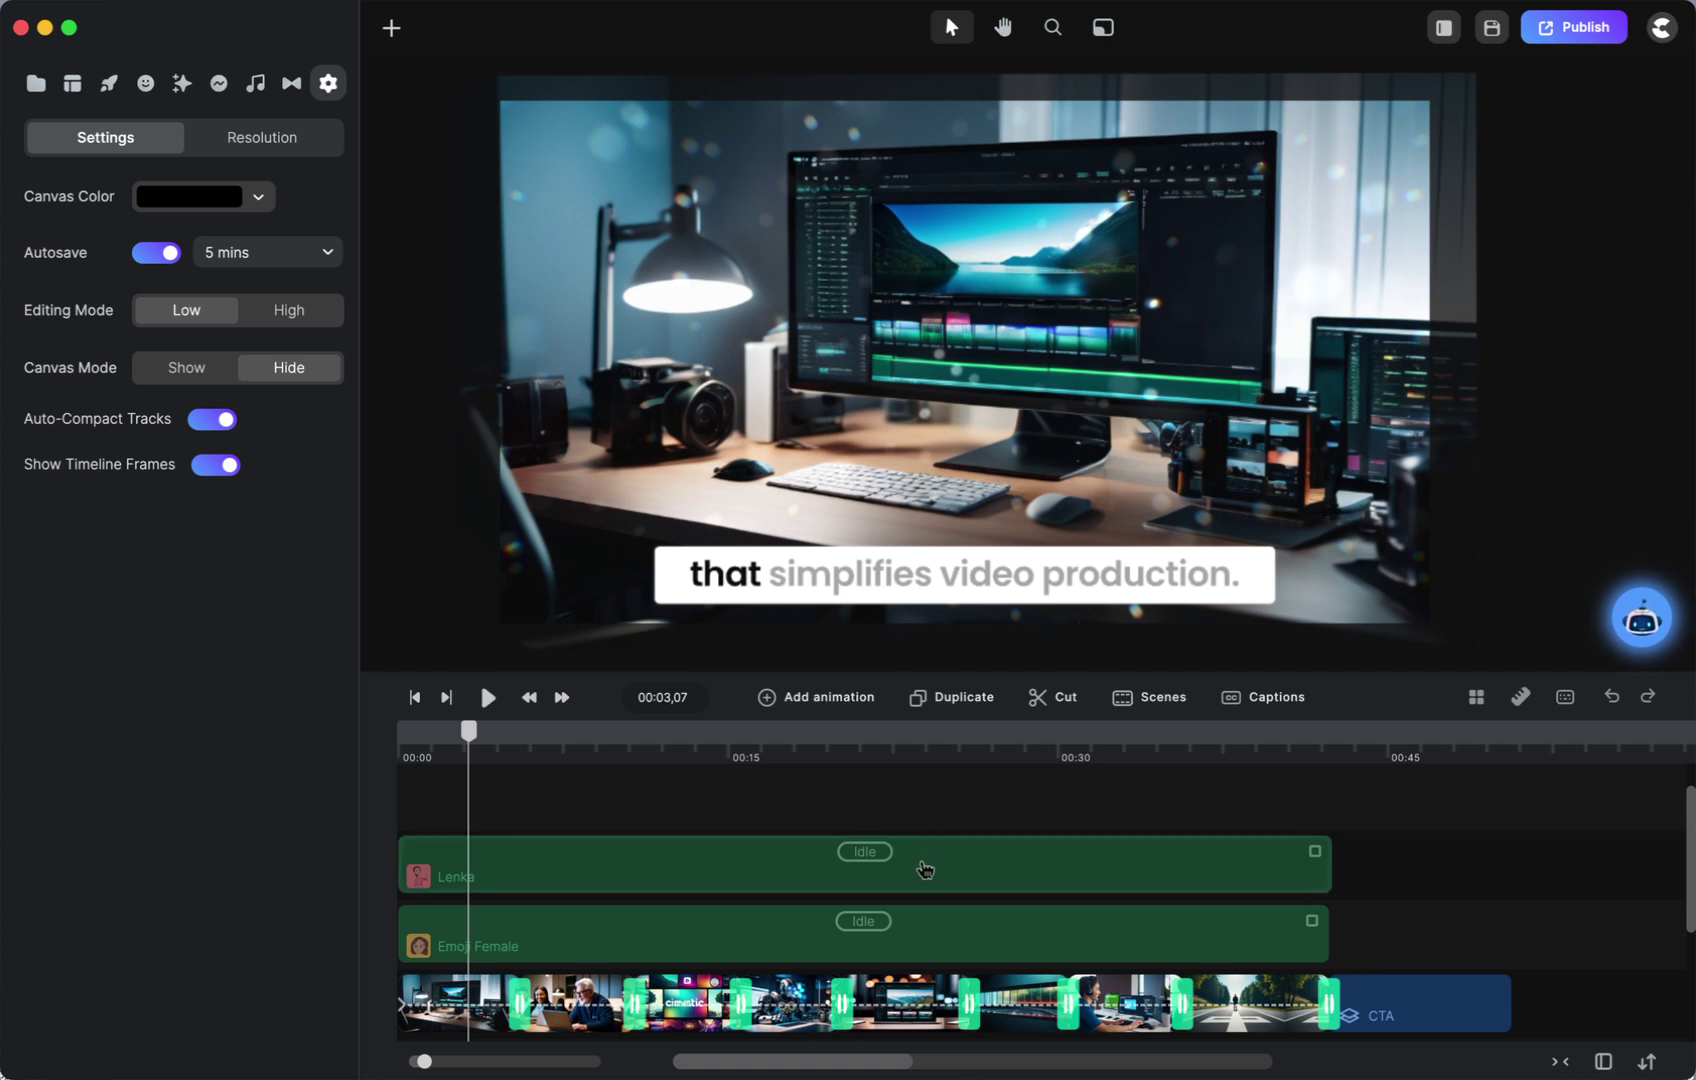
Show the Lenka track, preview her in the scene, and rewind the playhead to about one second.
right_click(921, 867)
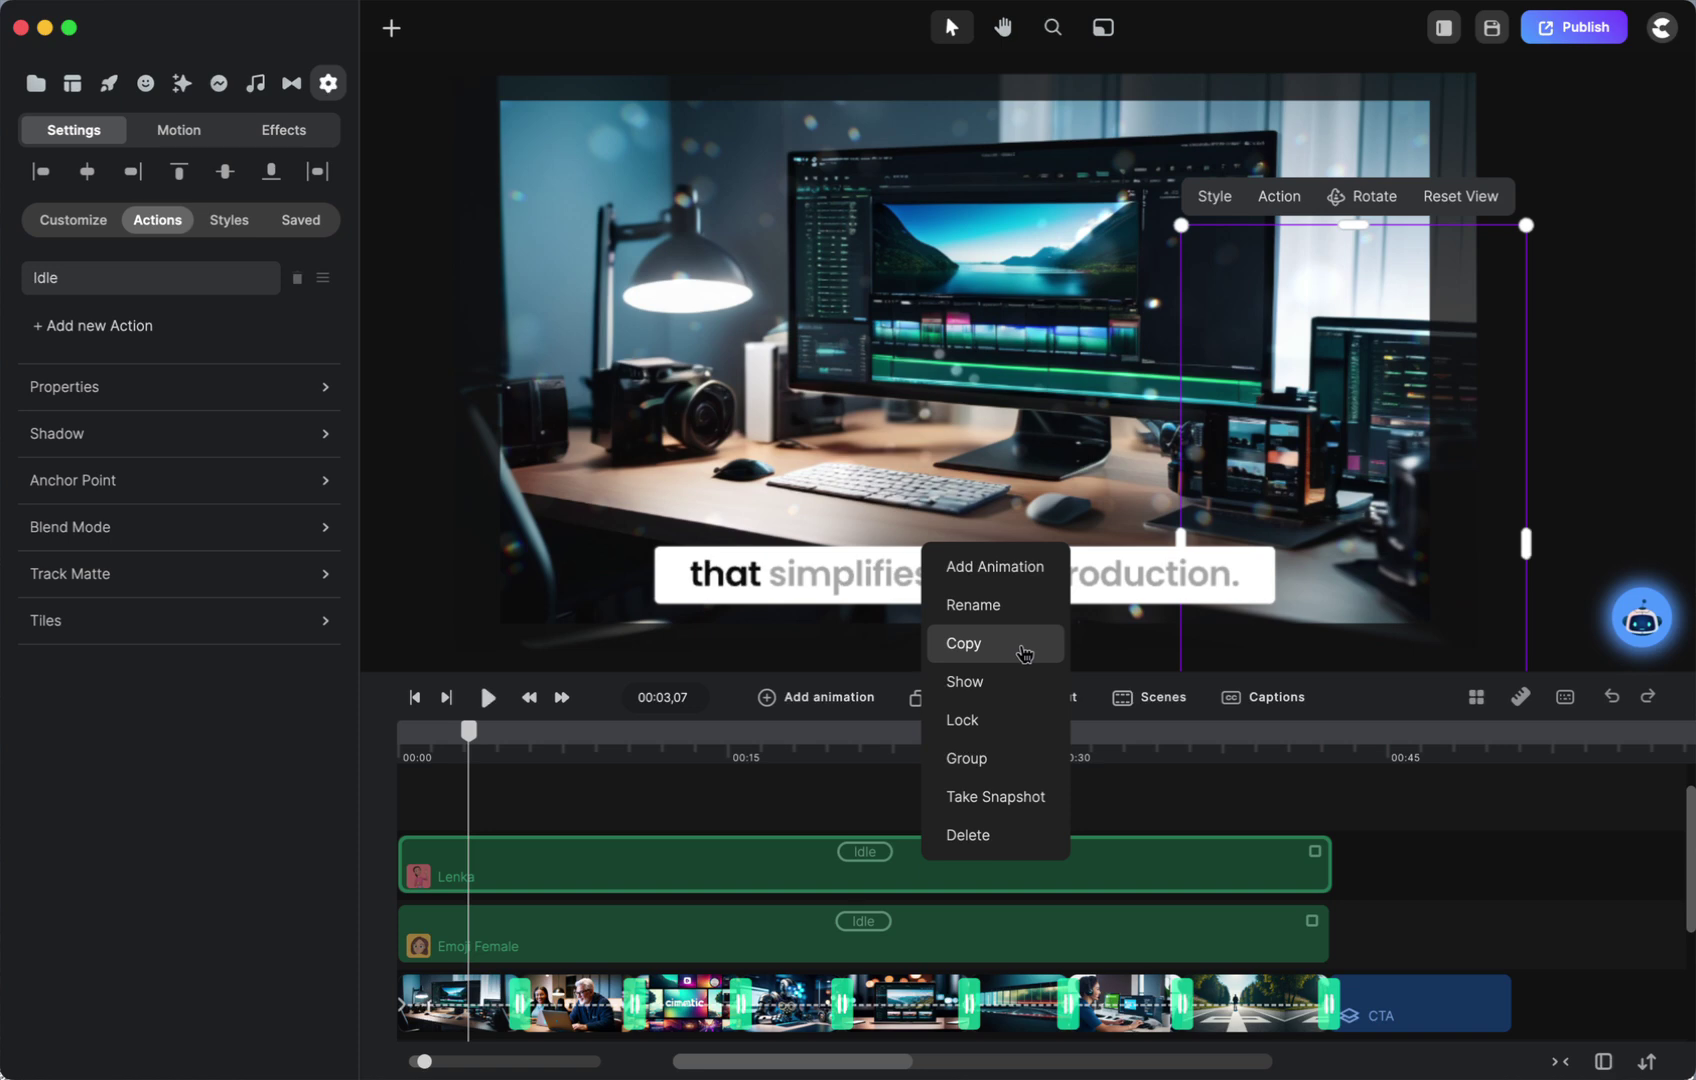
click(996, 683)
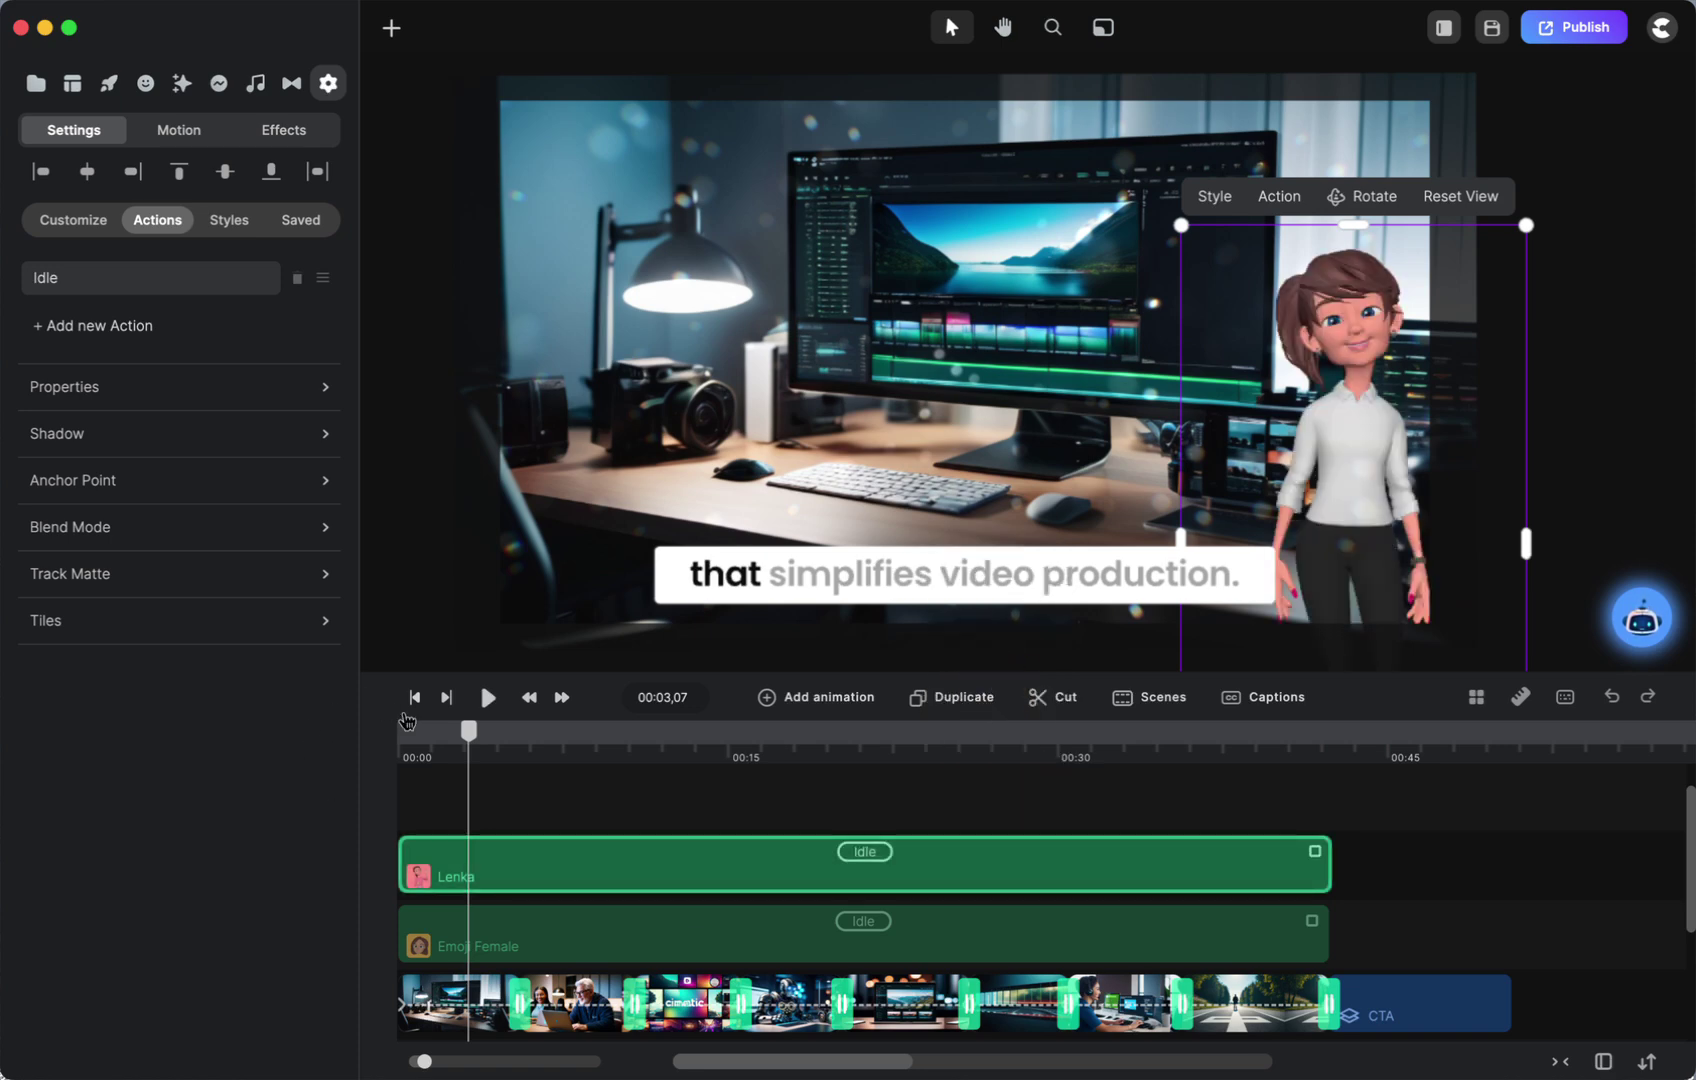
click(489, 698)
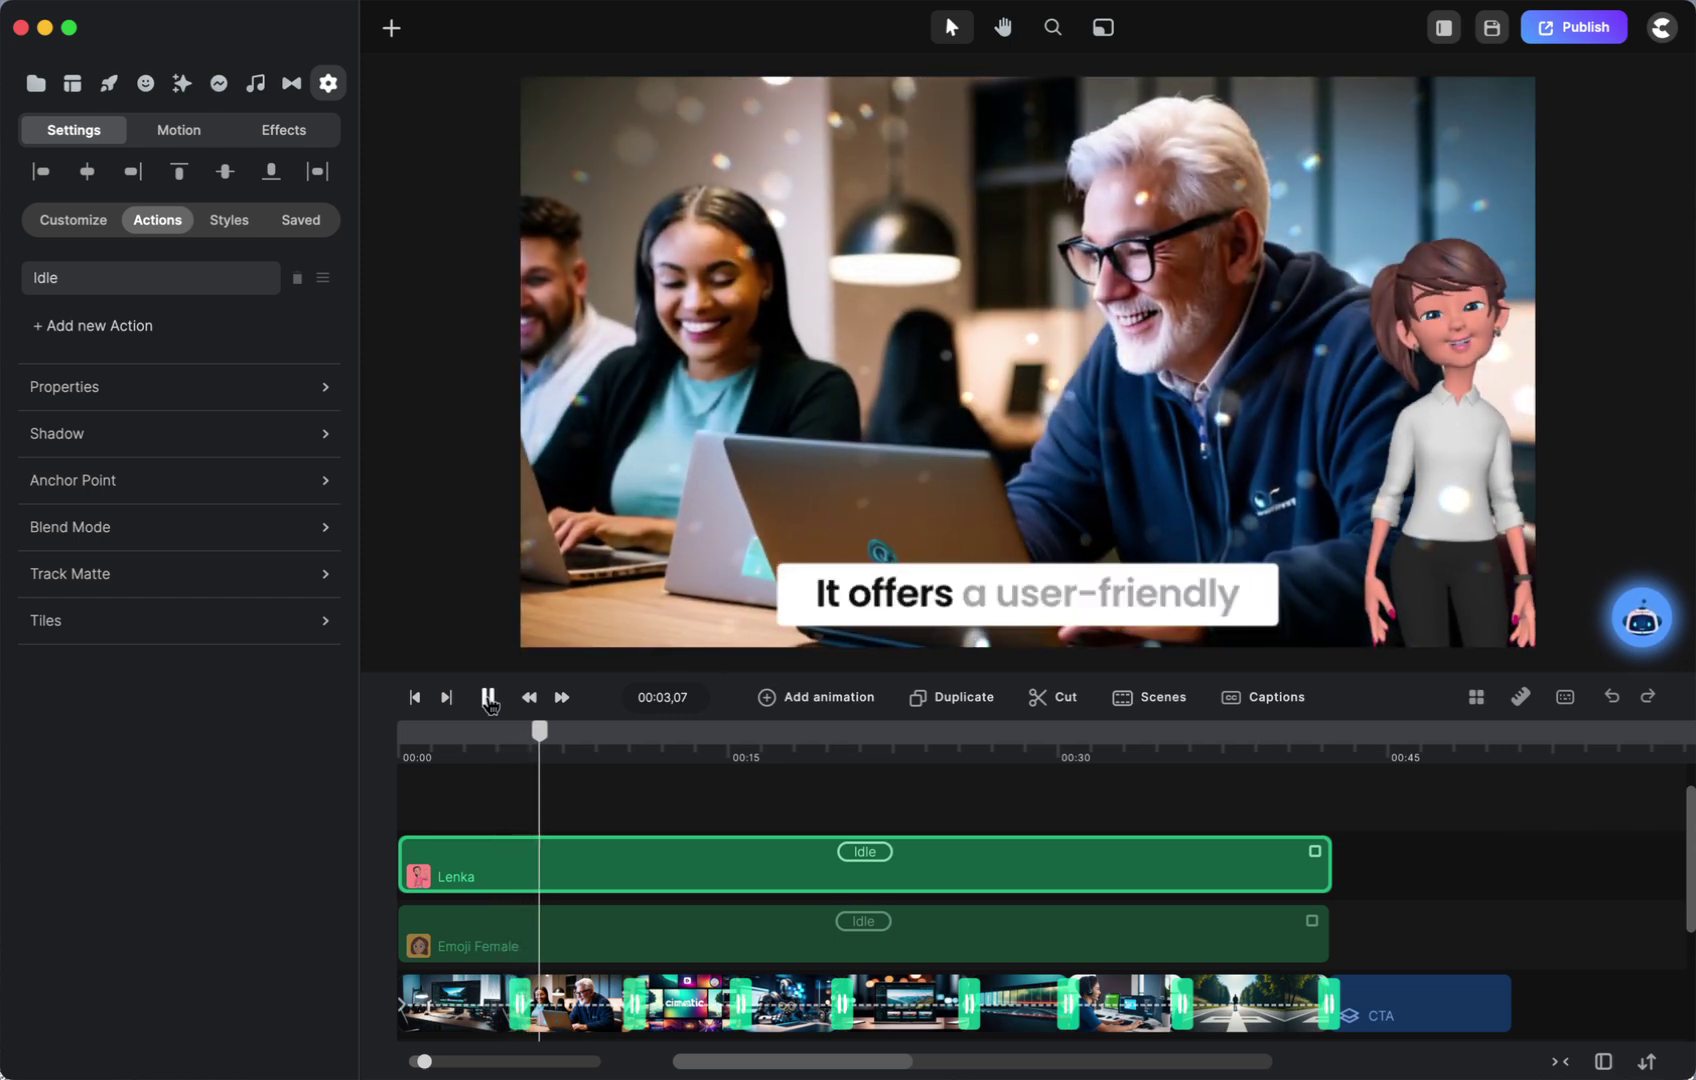
click(489, 698)
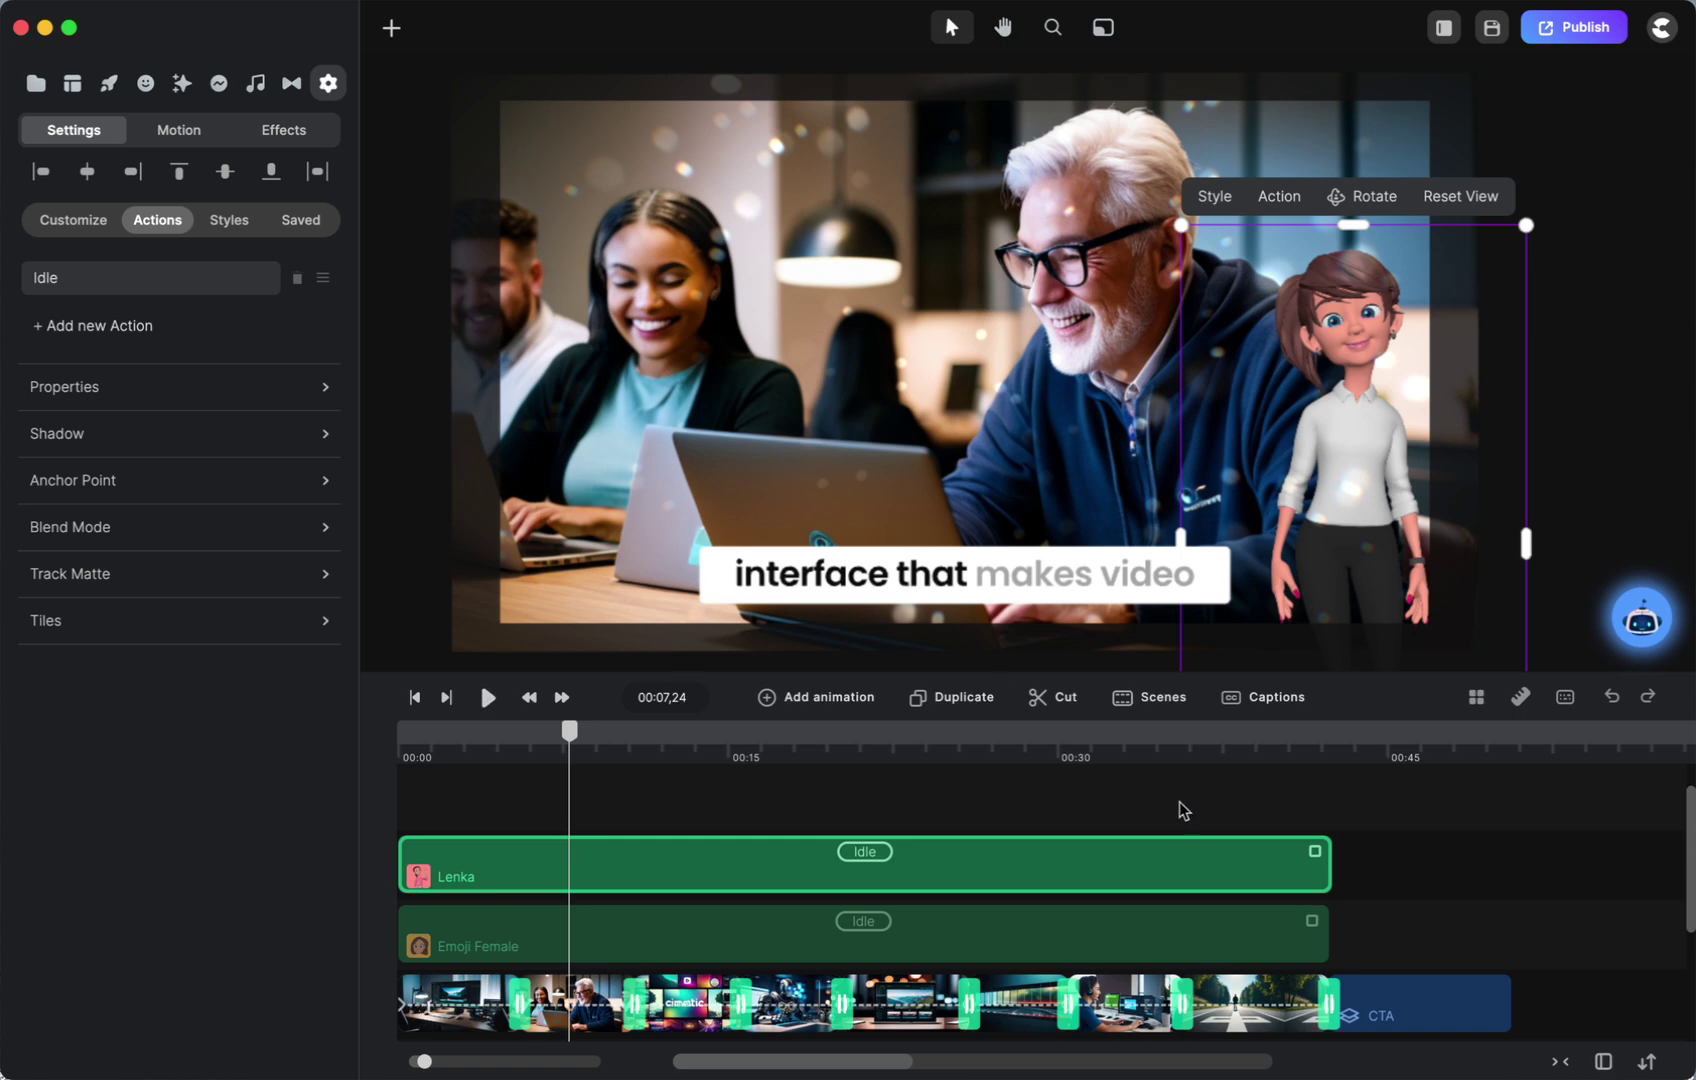
drag(567, 736, 432, 741)
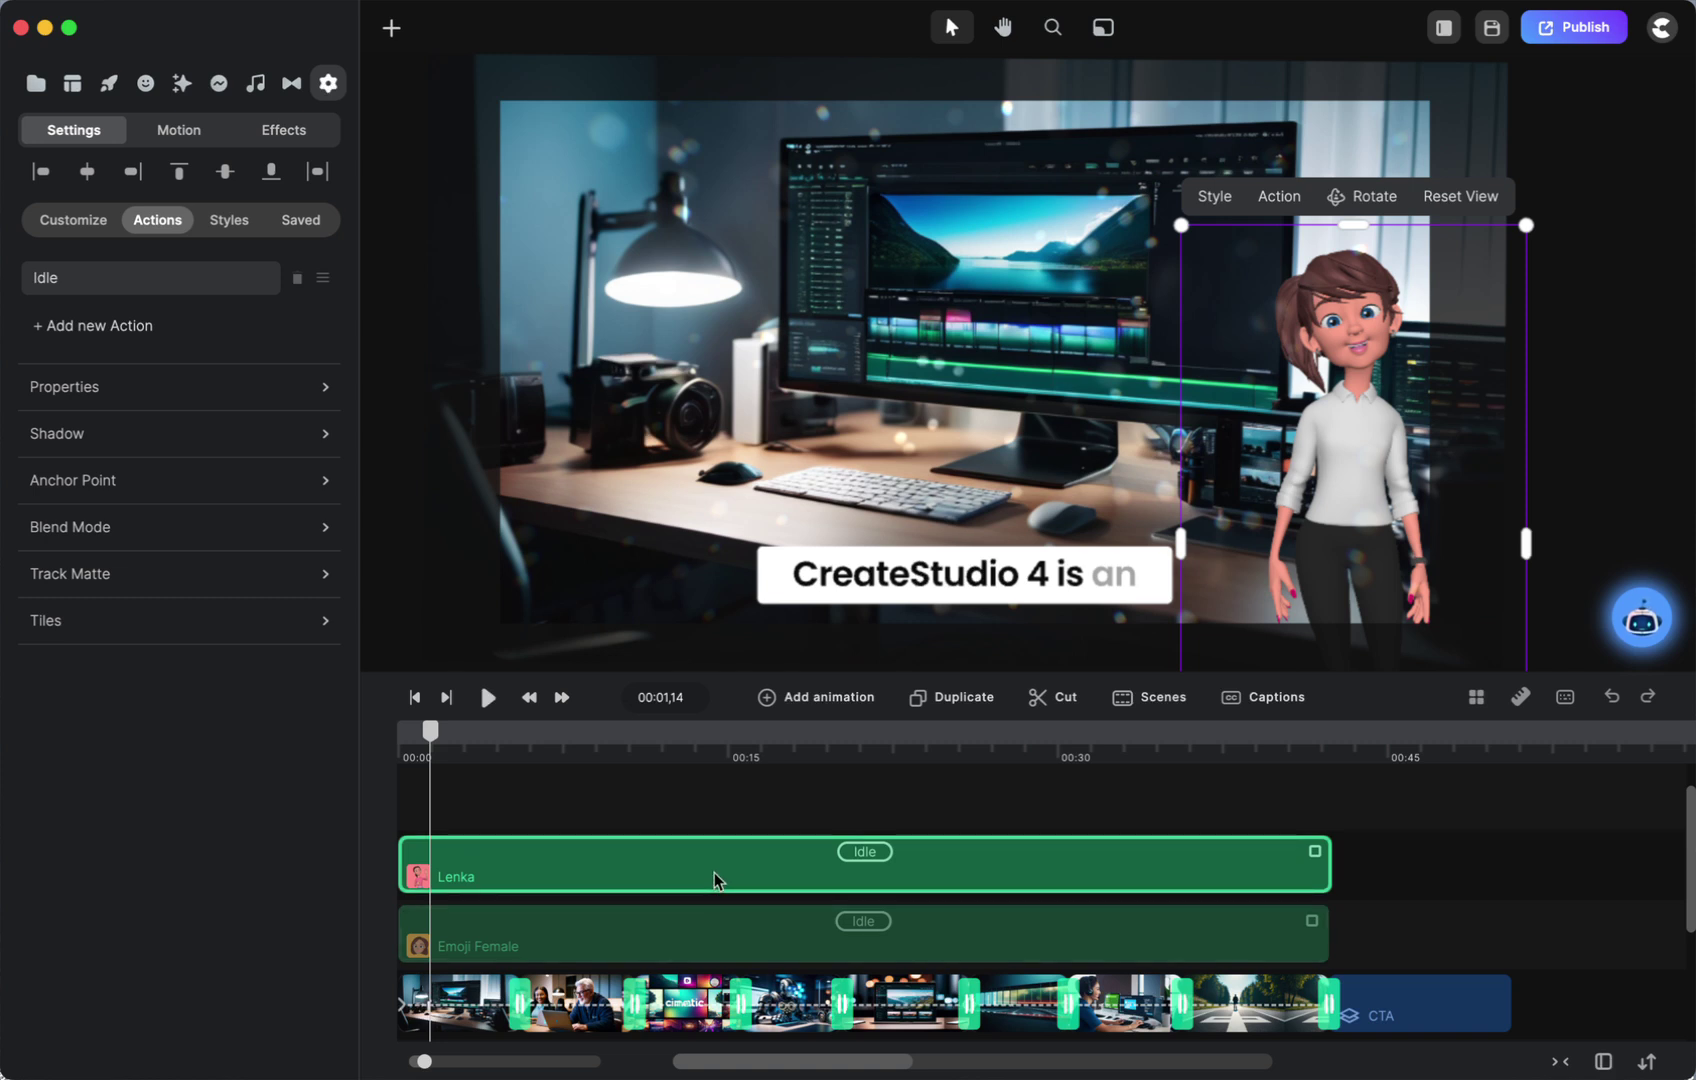
click(1279, 196)
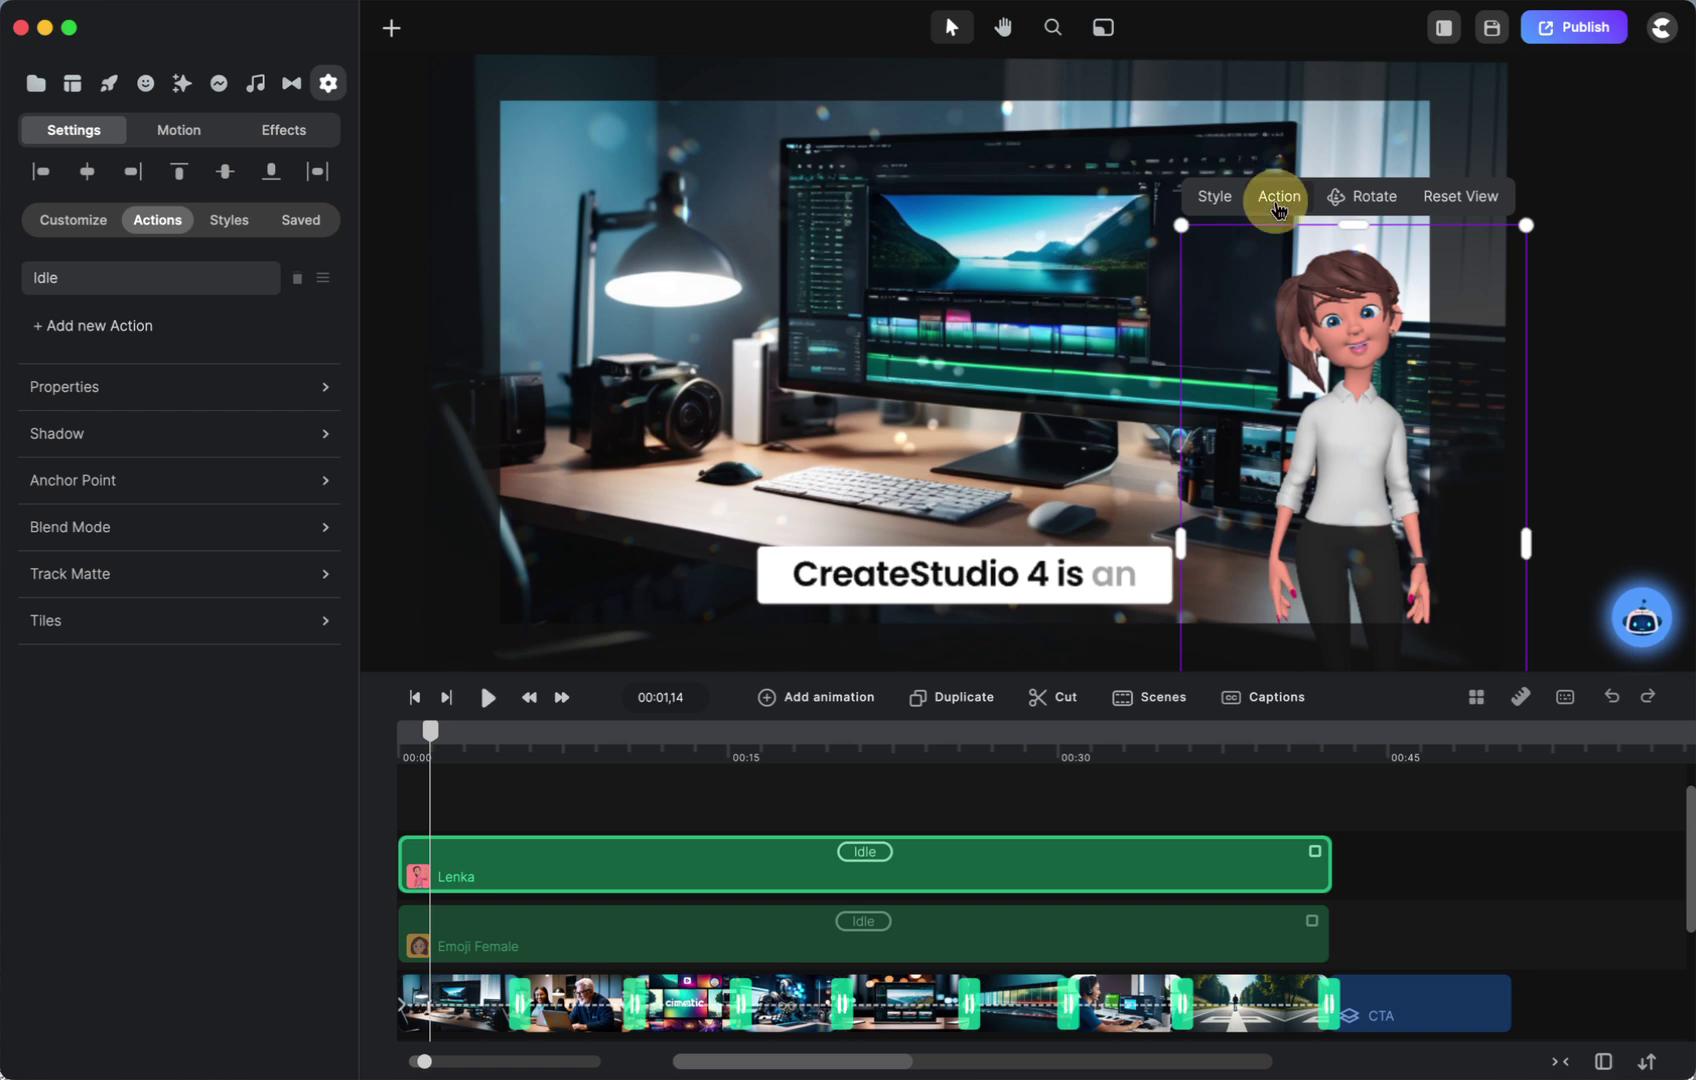
click(85, 277)
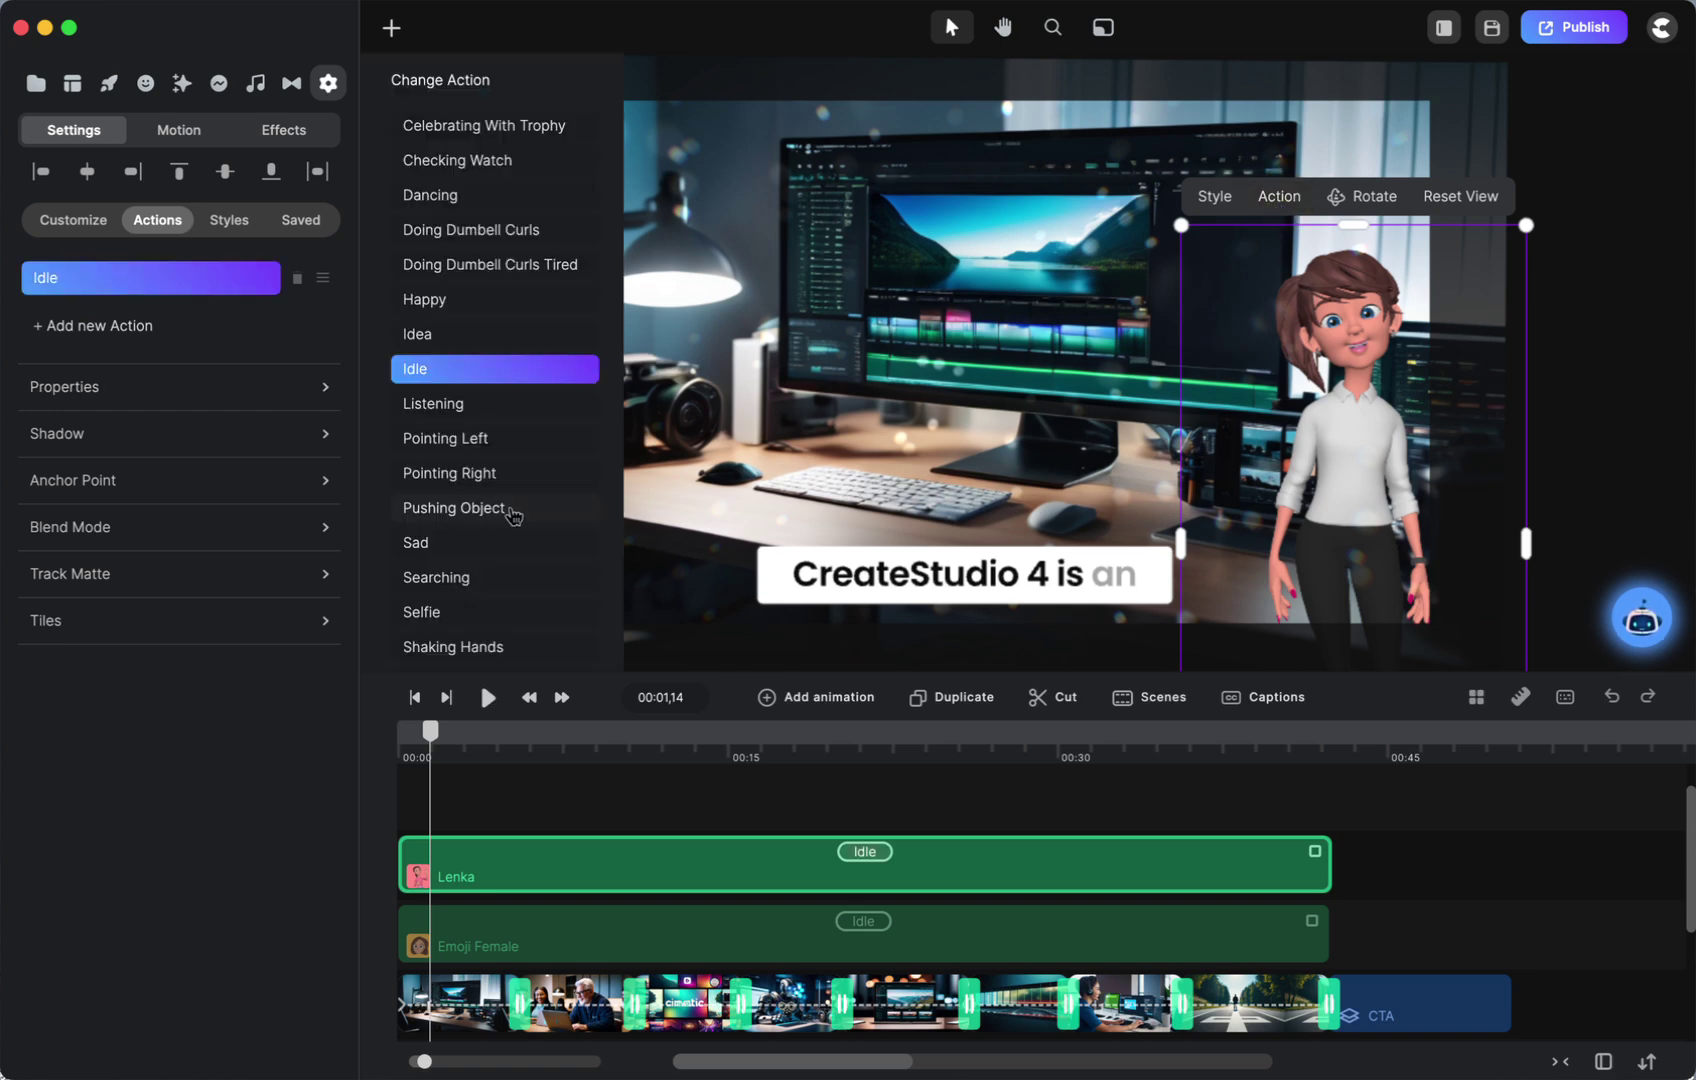
scroll(511, 516, down, 5)
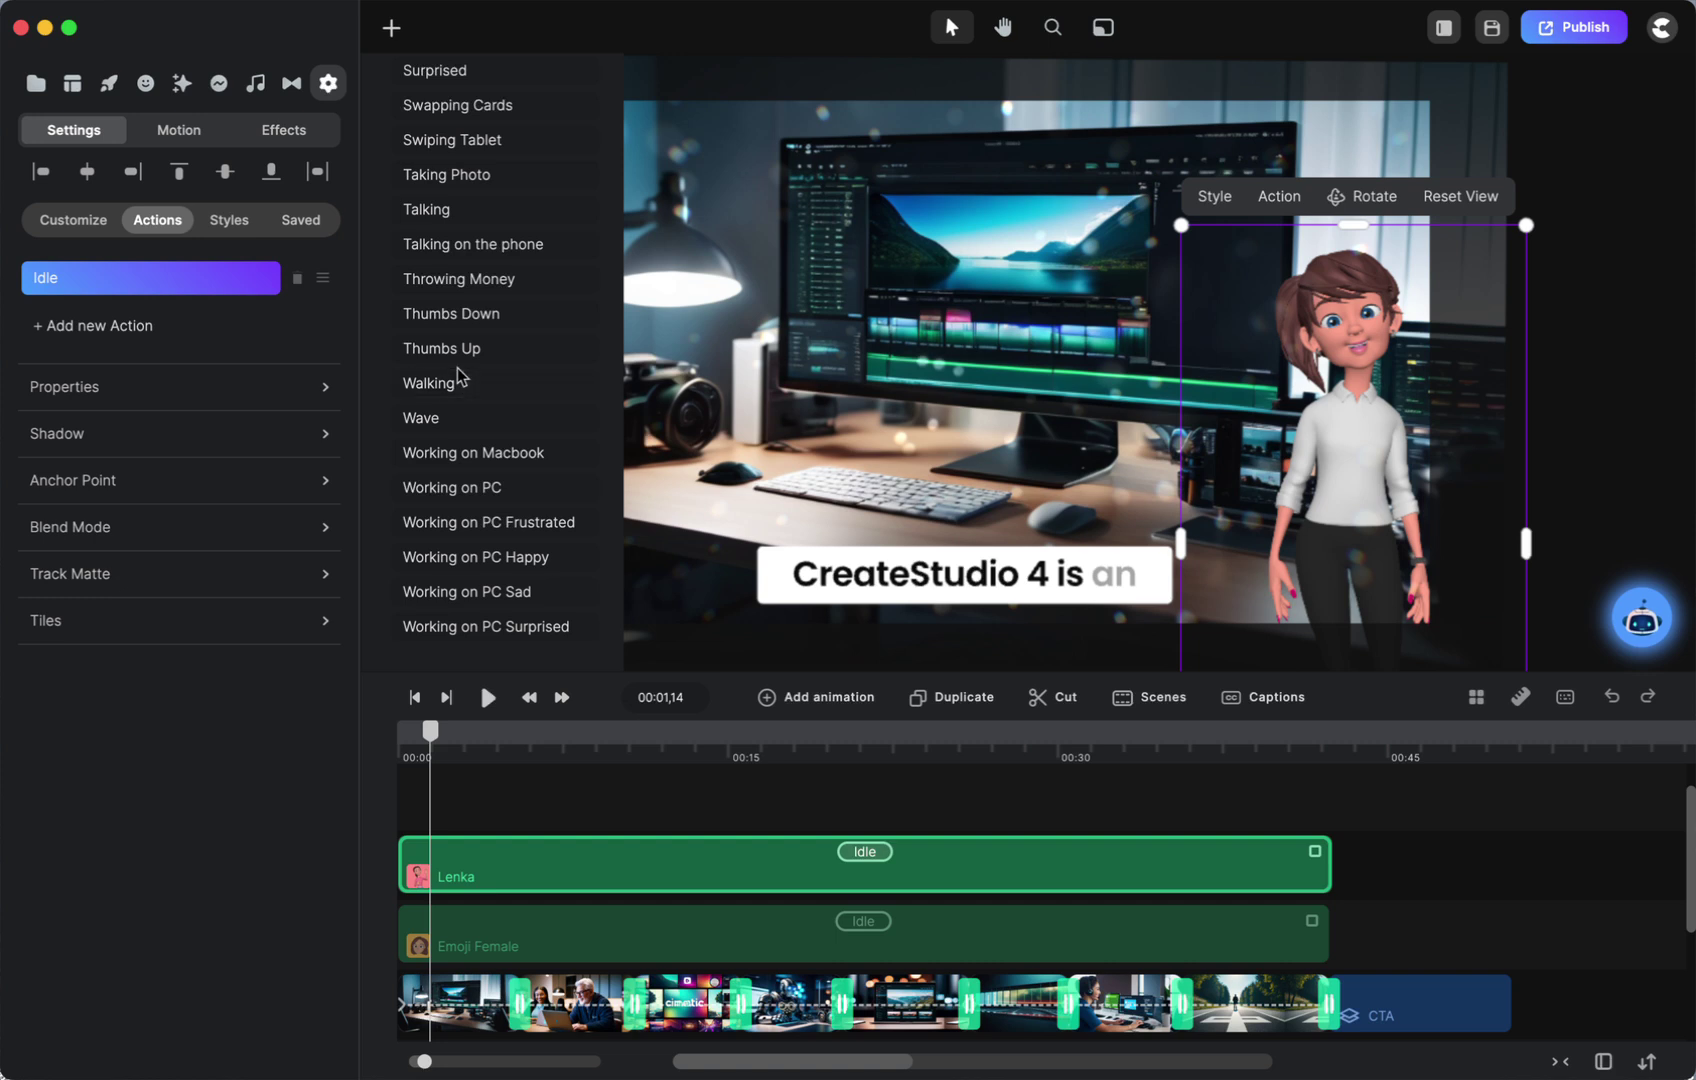
click(436, 212)
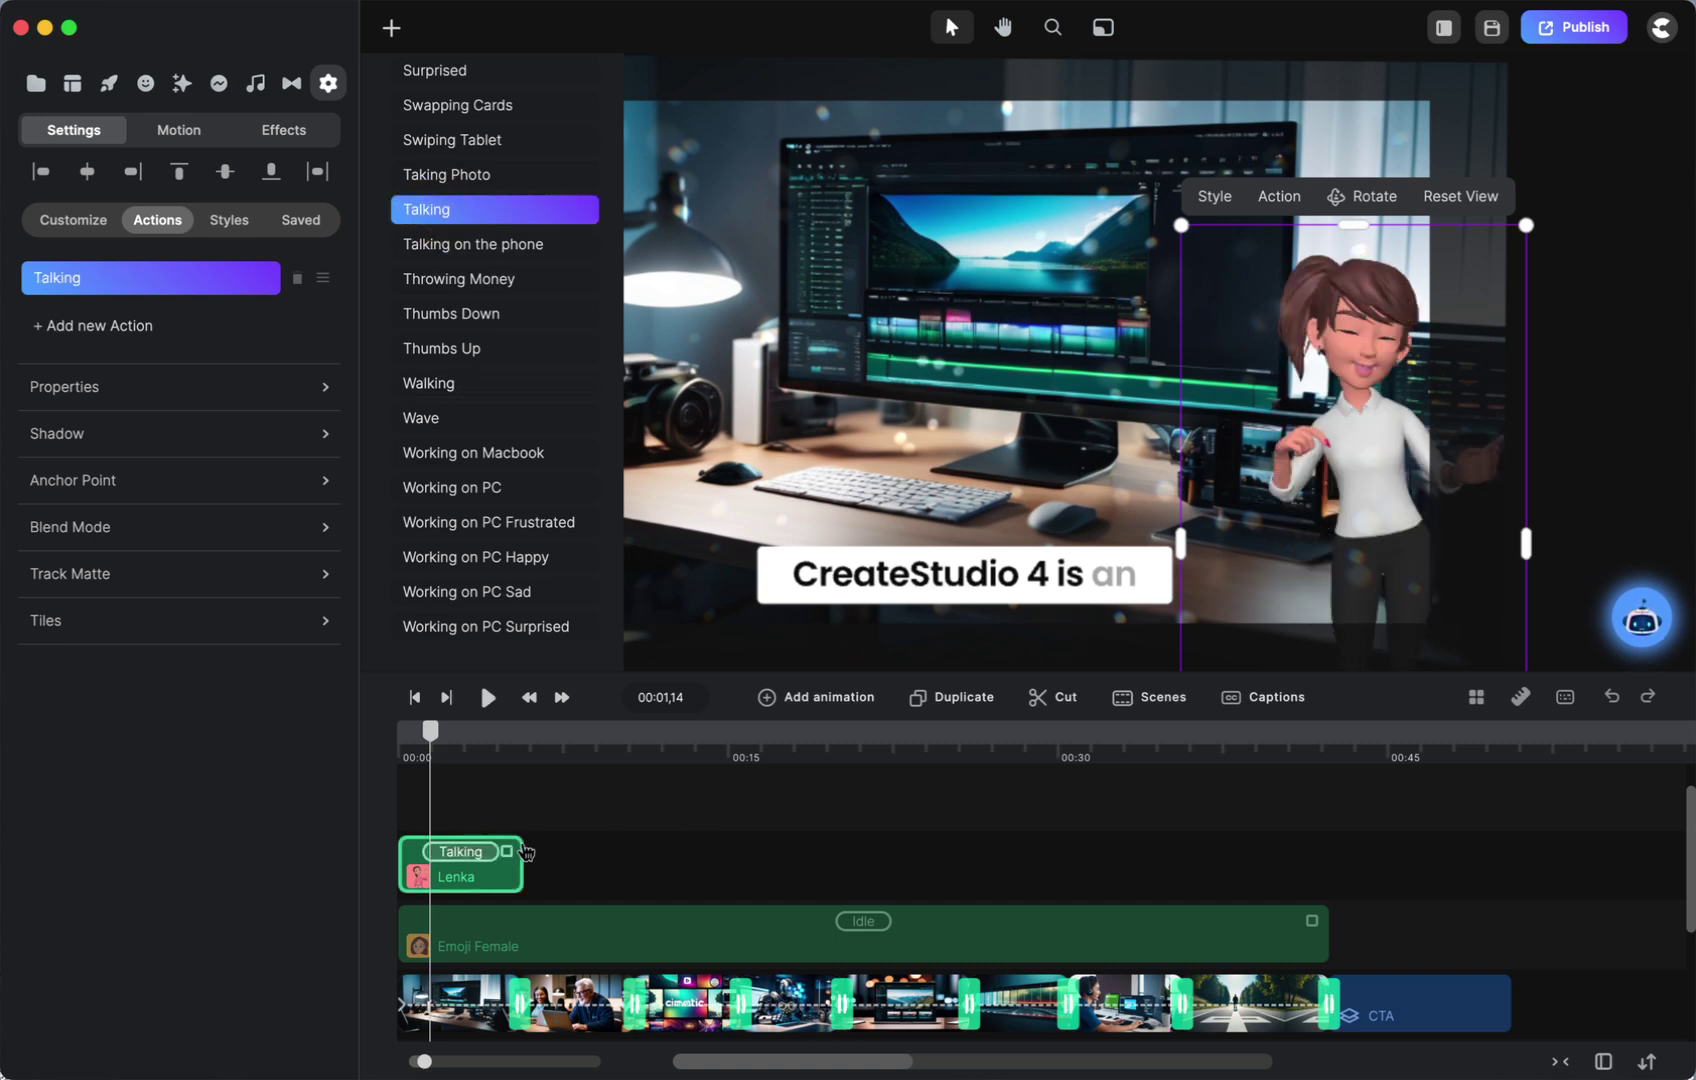
drag(504, 848, 776, 851)
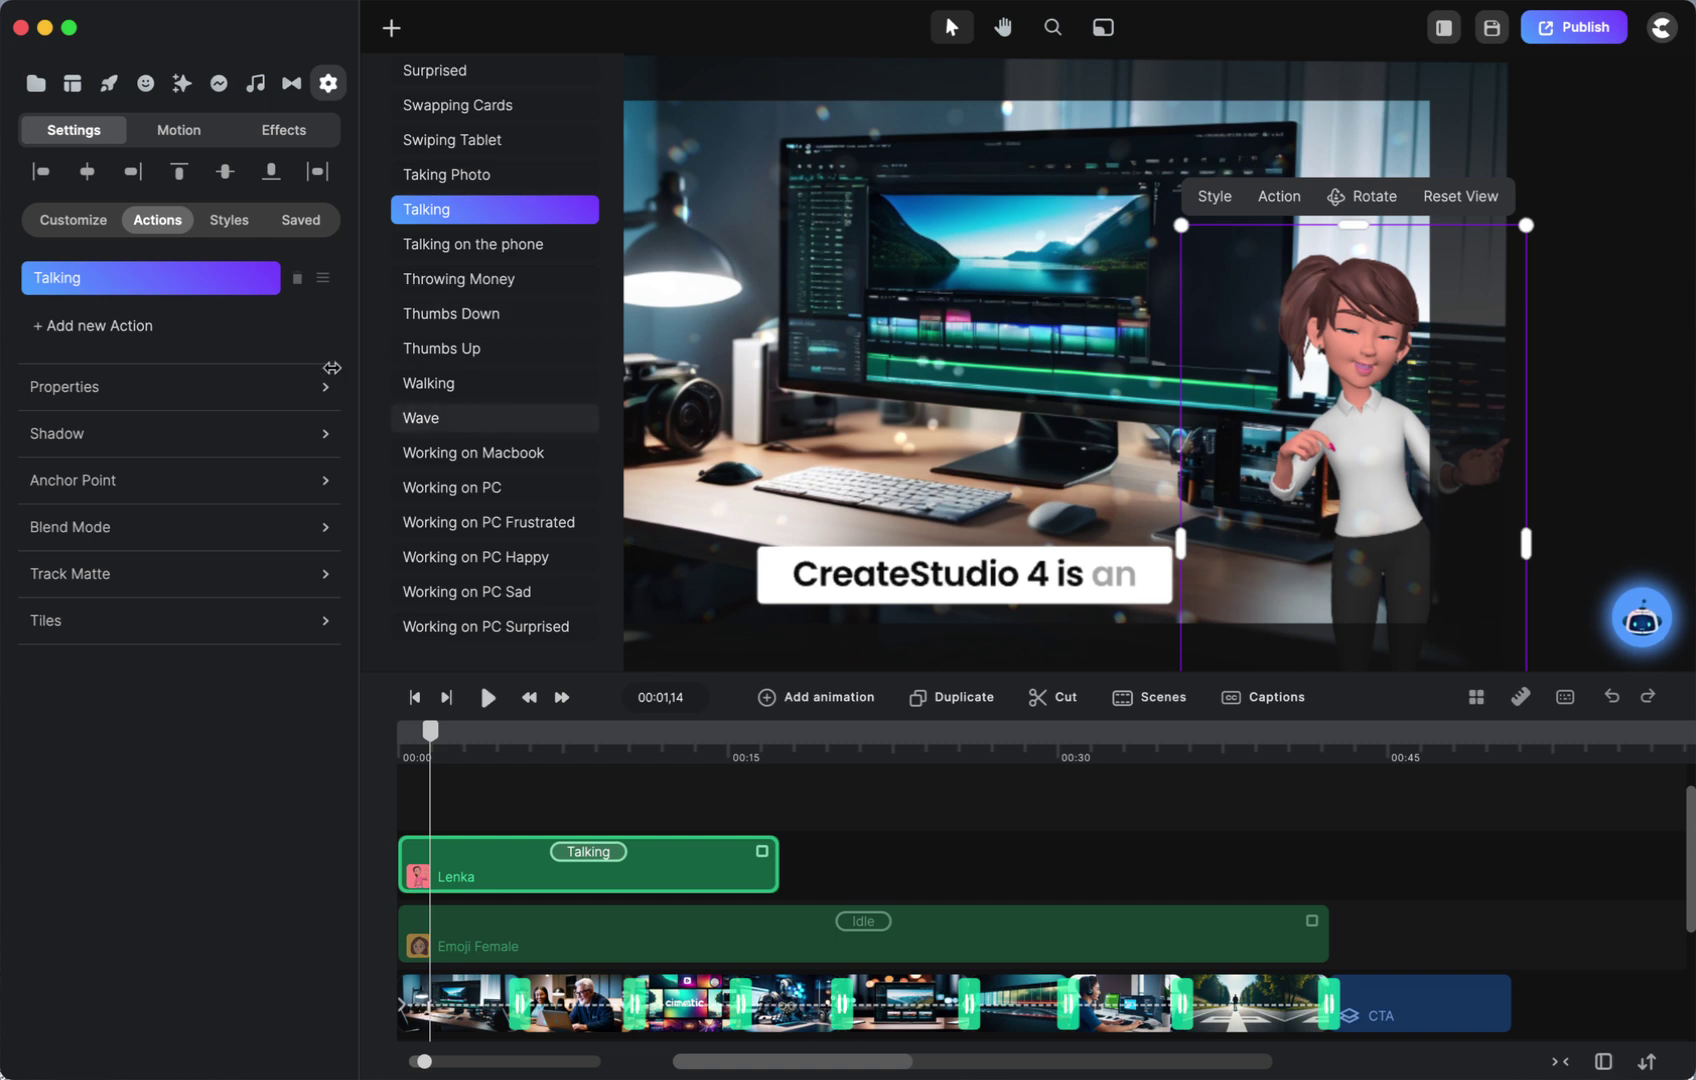
click(132, 328)
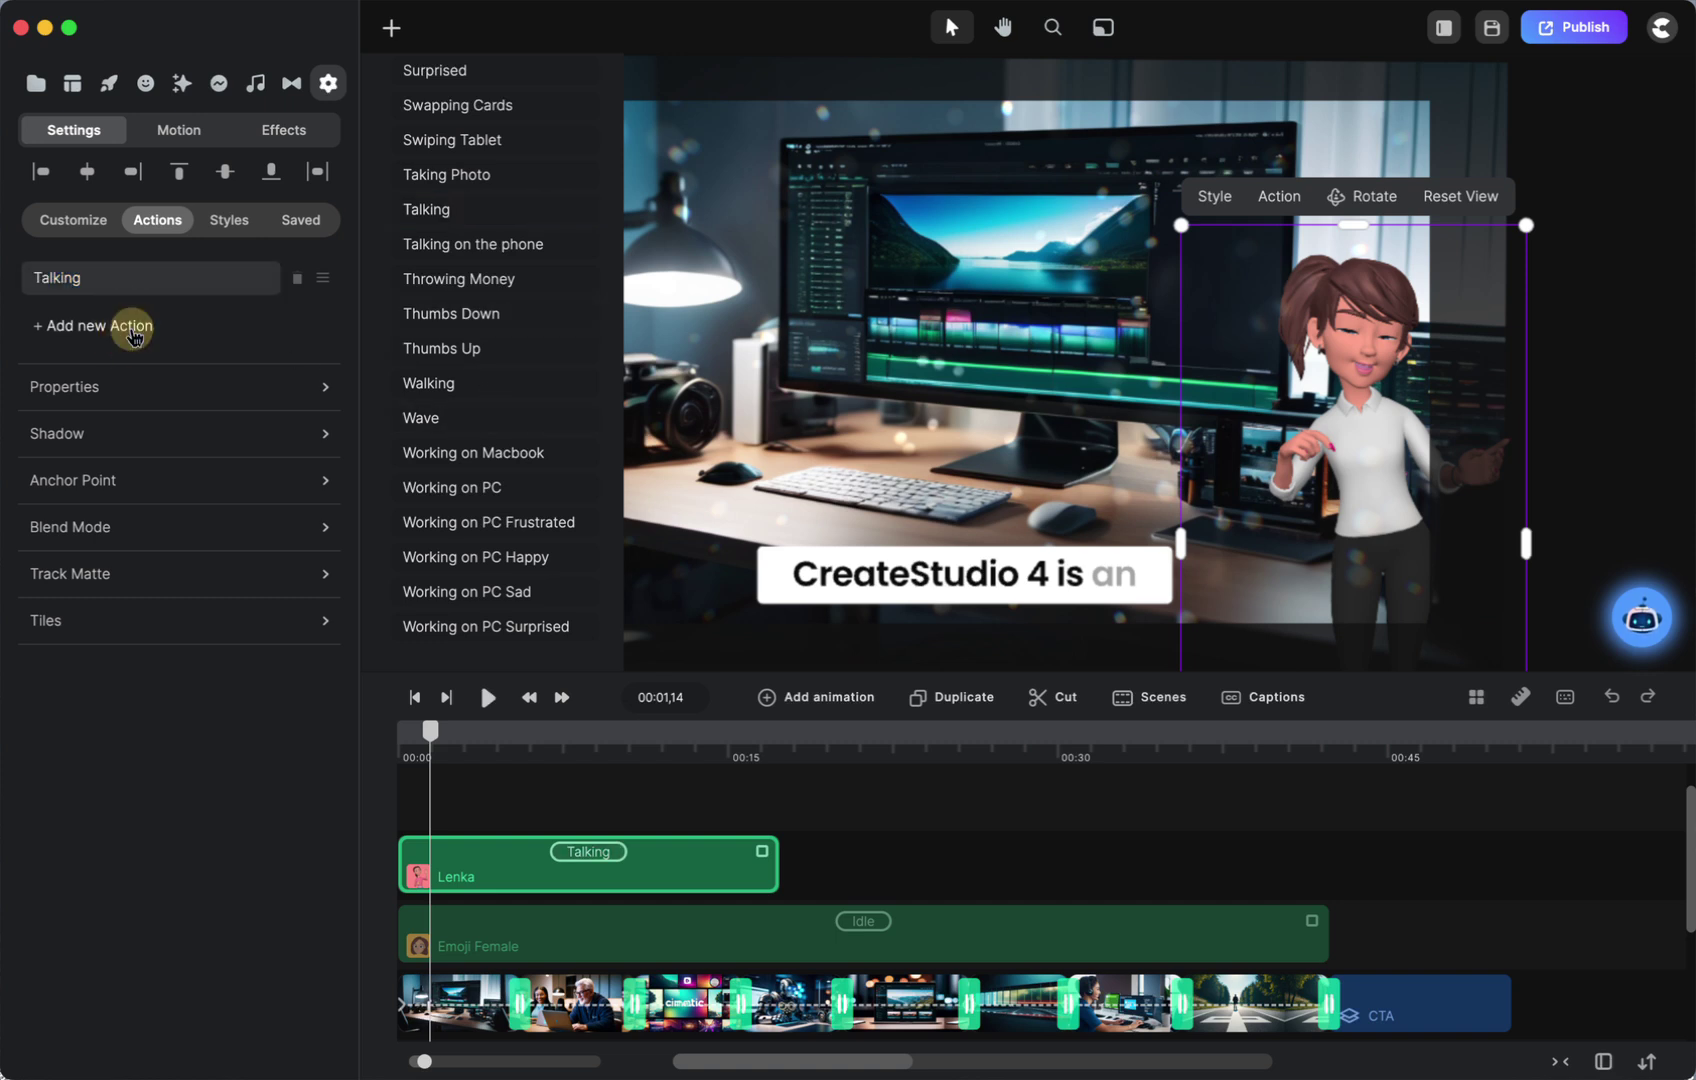
click(450, 417)
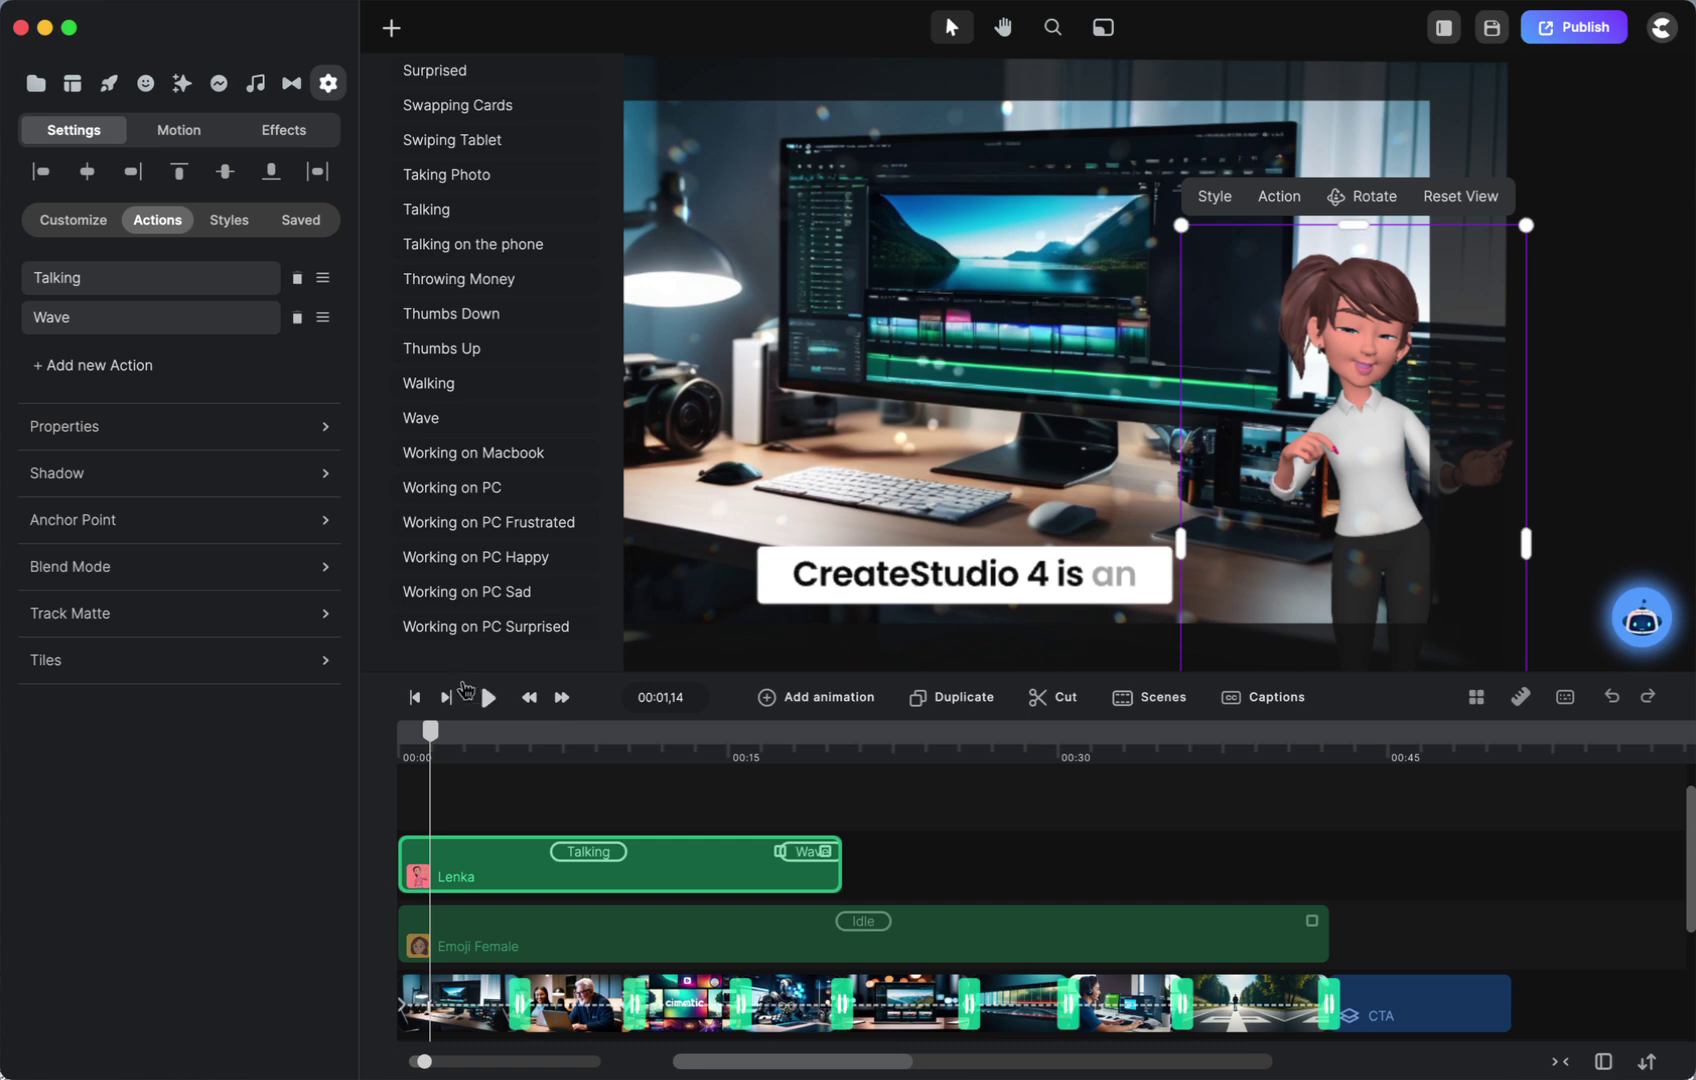
click(486, 699)
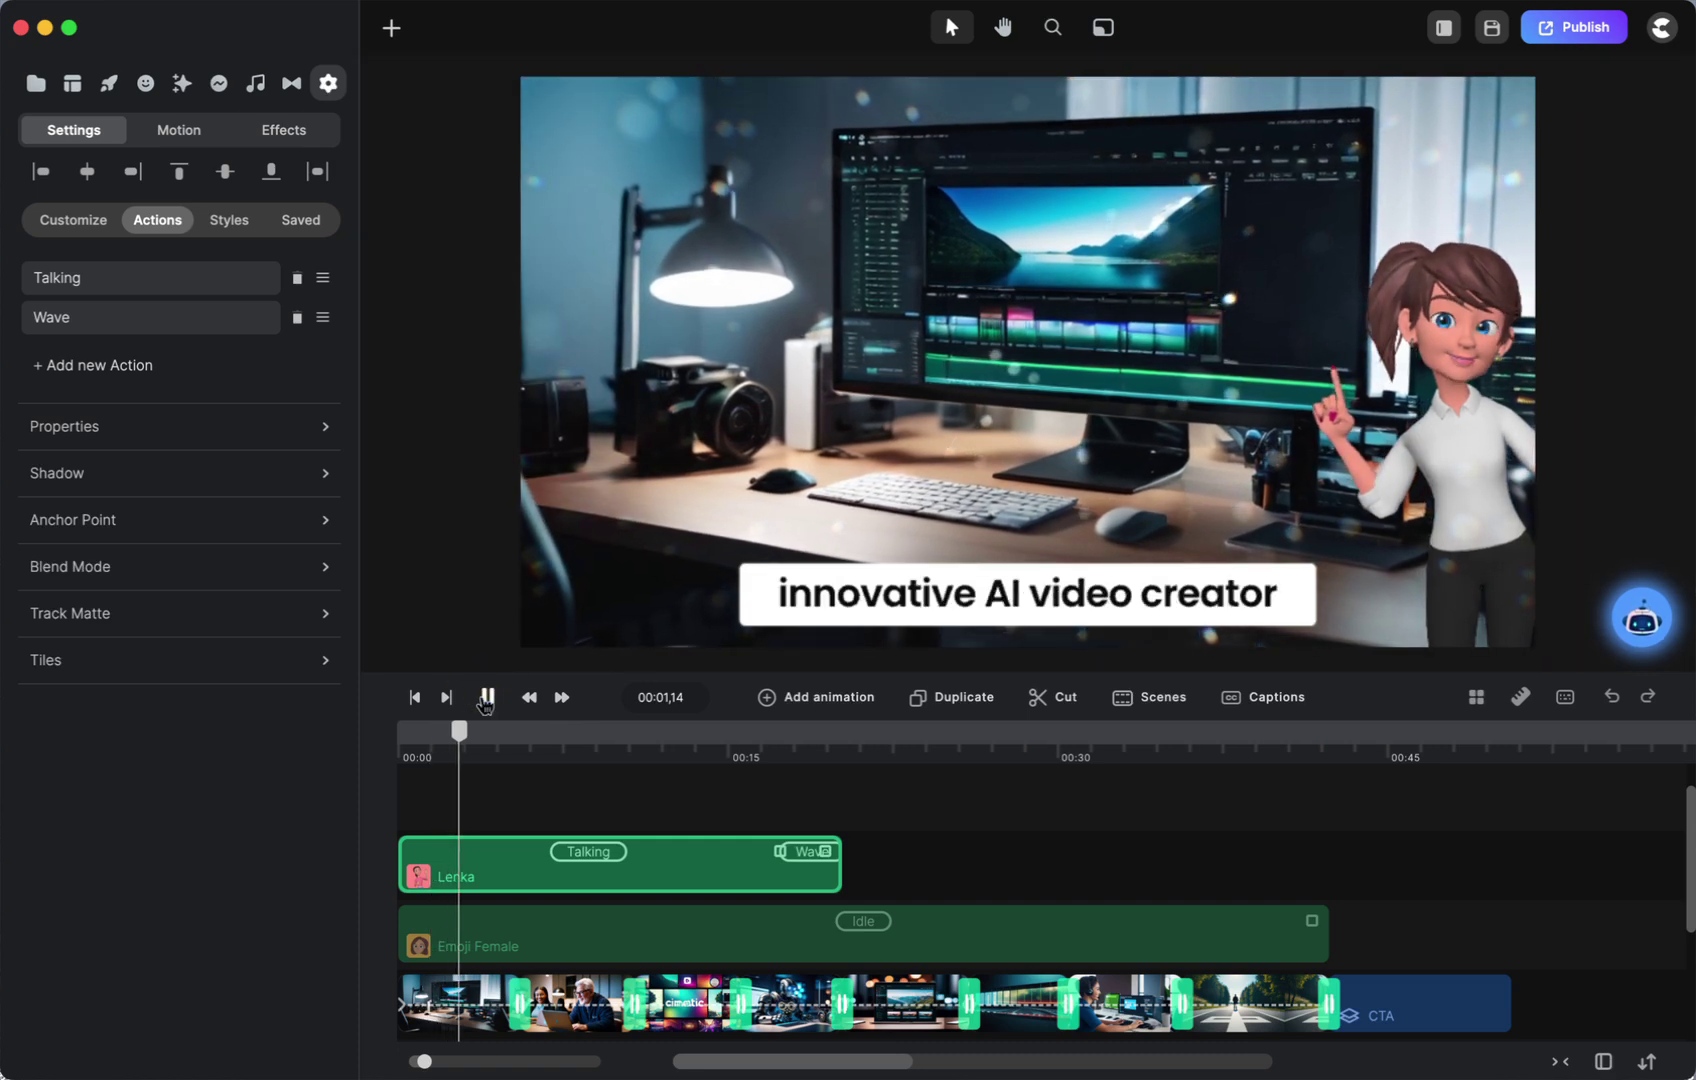
click(486, 699)
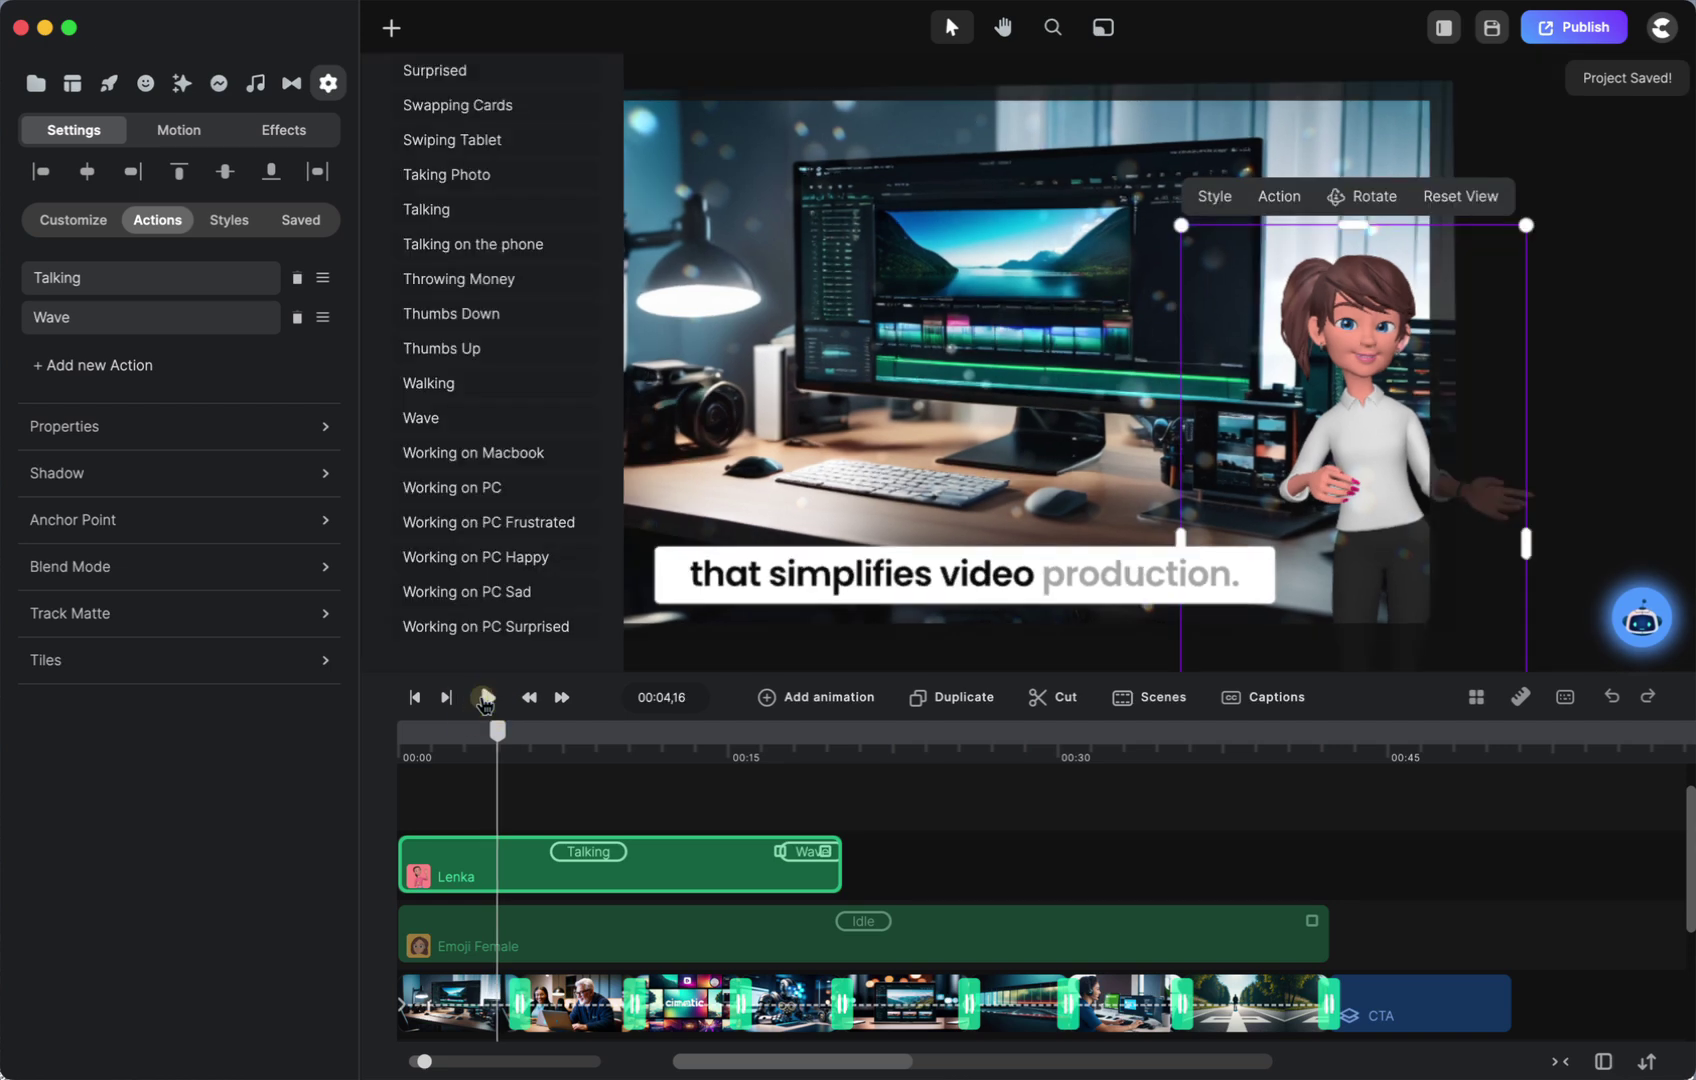
key(super+z)
key(super+z)
key(super+z)
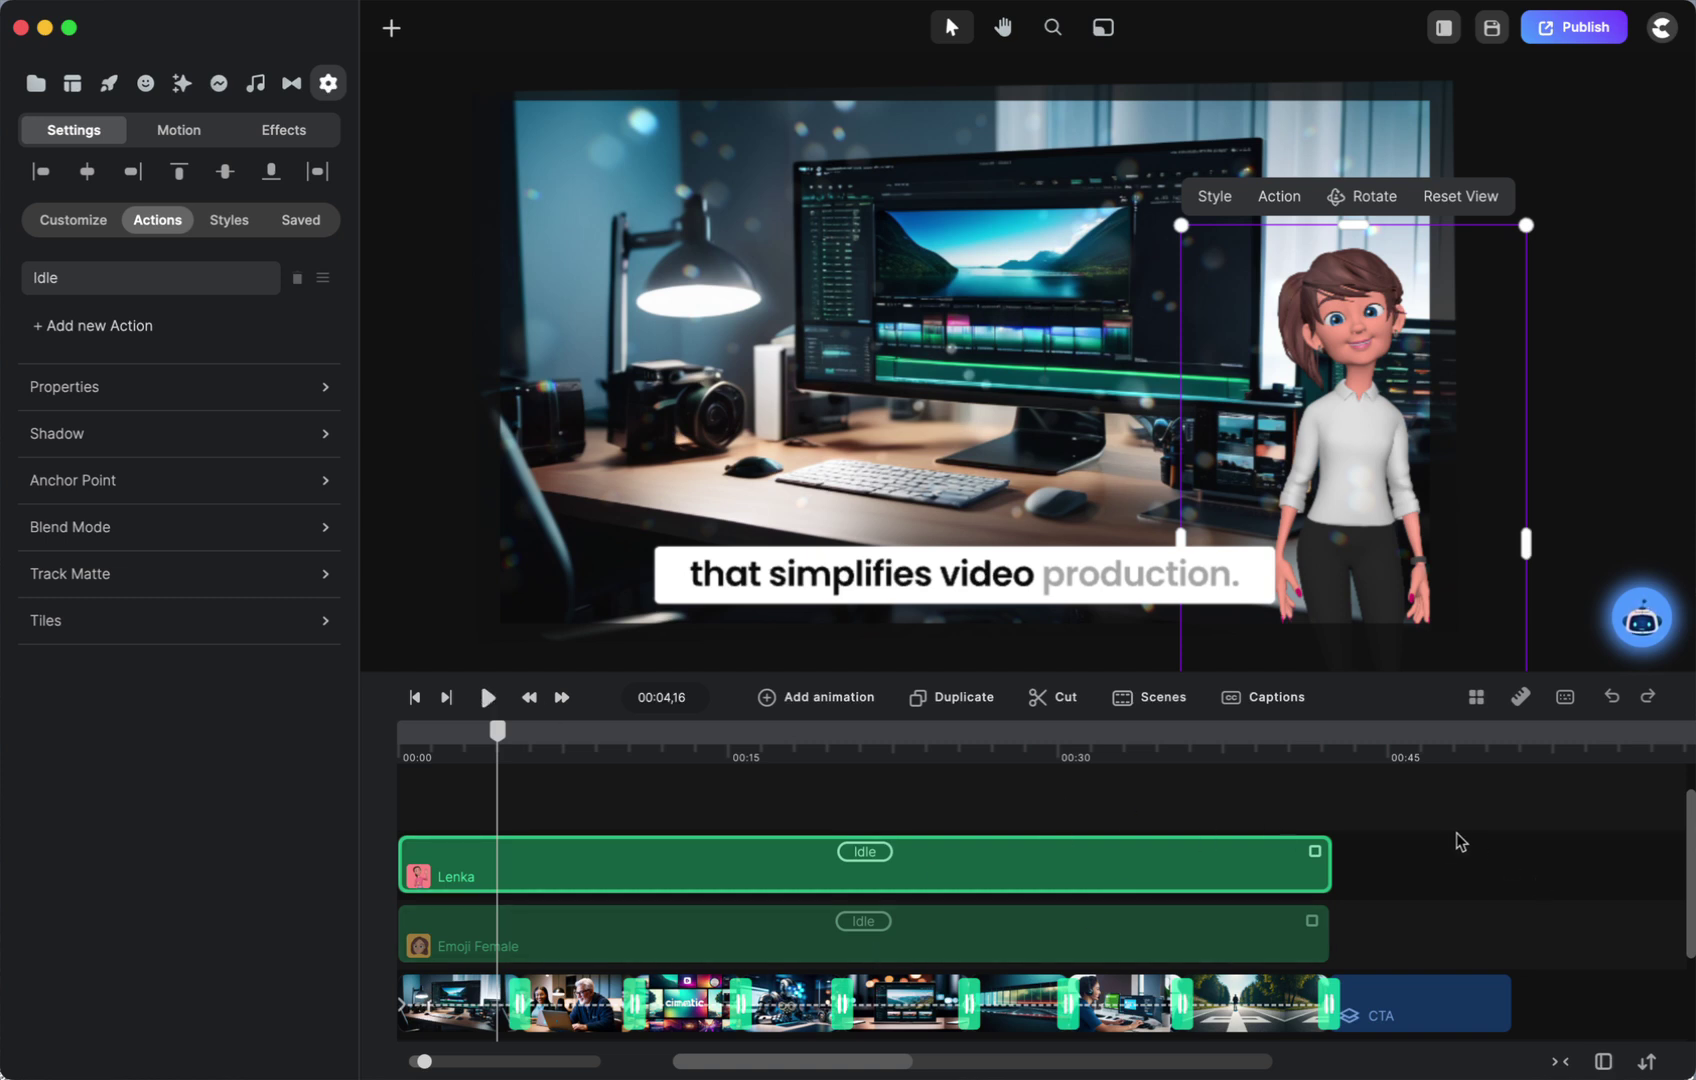
Hide Lenka and return the playhead to the start.
right_click(1047, 866)
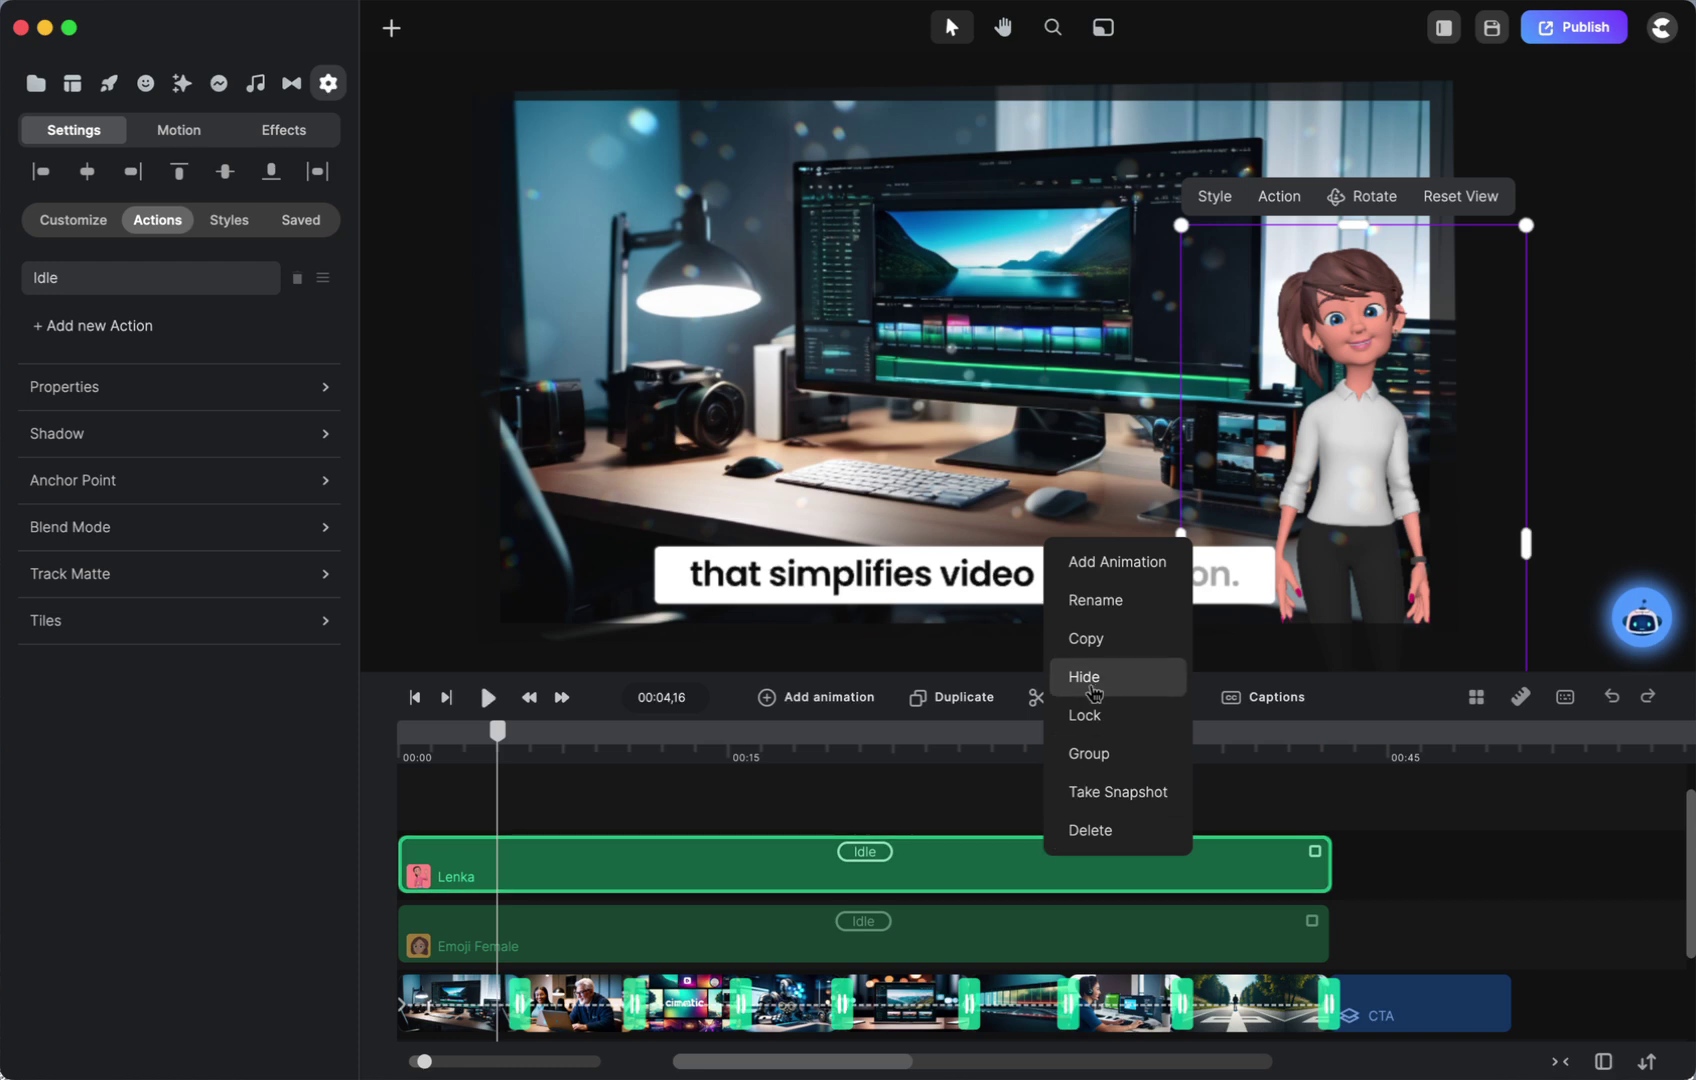
click(1089, 675)
click(413, 698)
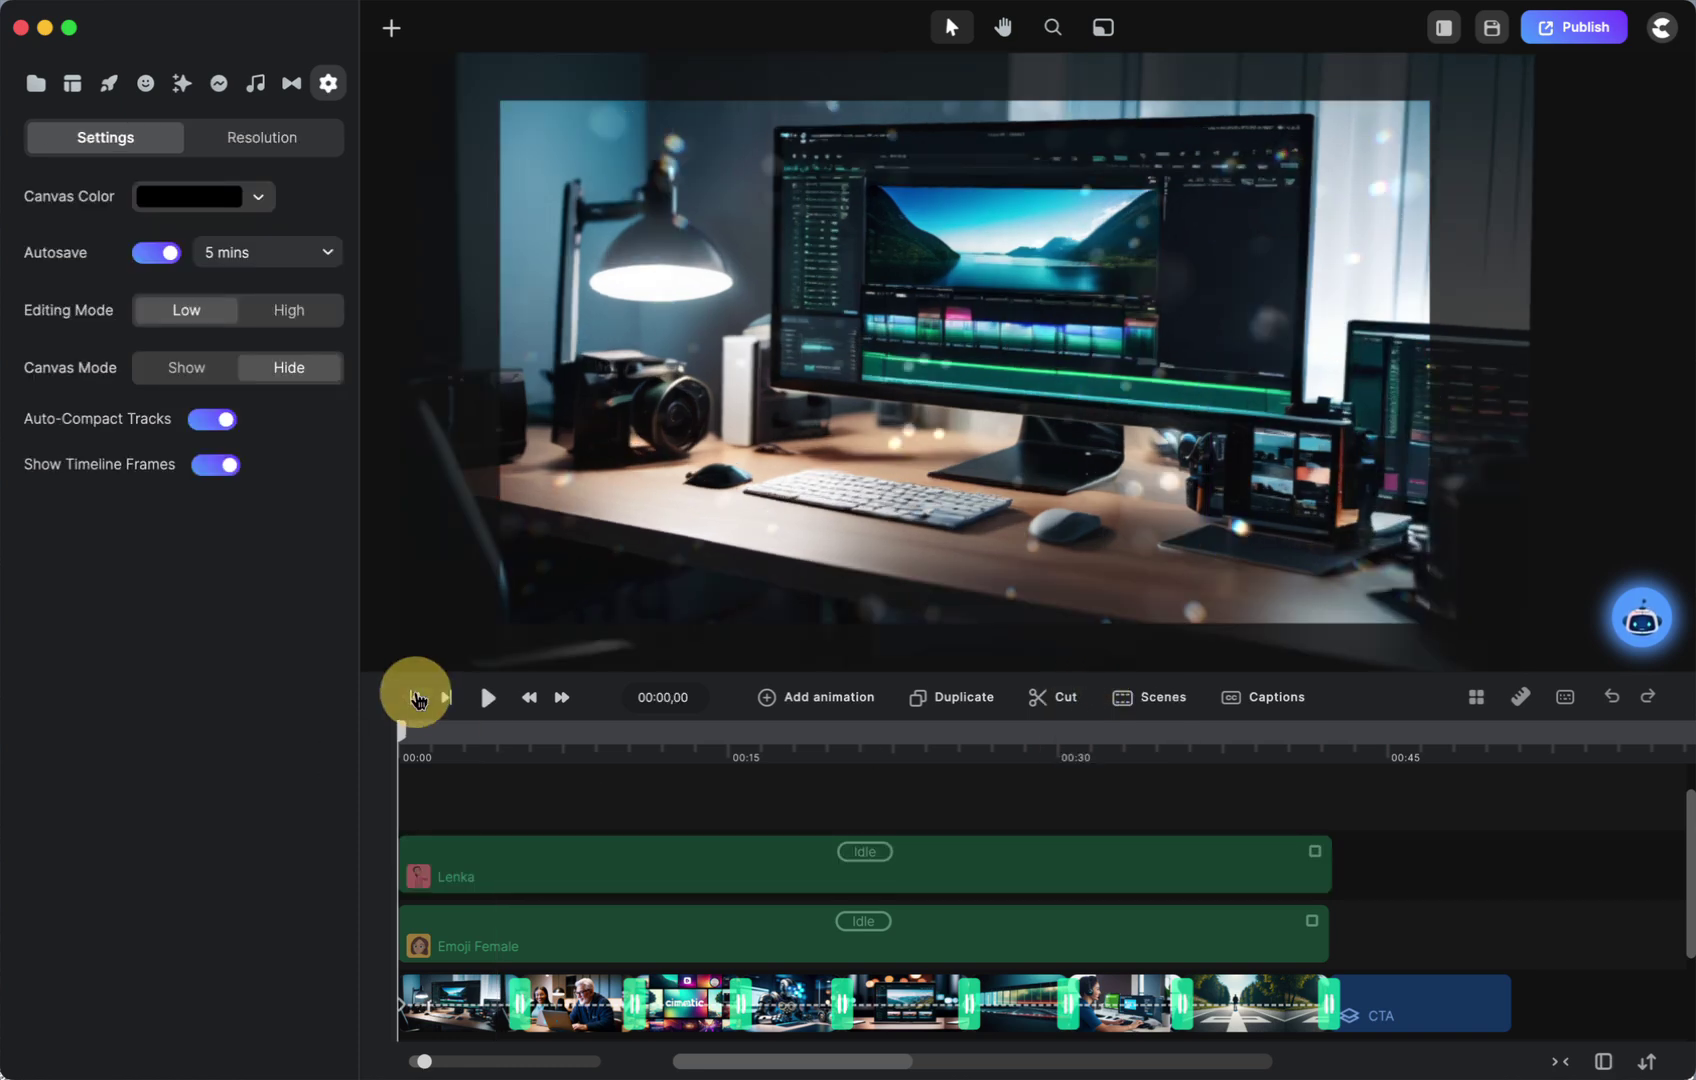
Open the full 3D Creator character gallery from Studio elements with View All.
click(111, 85)
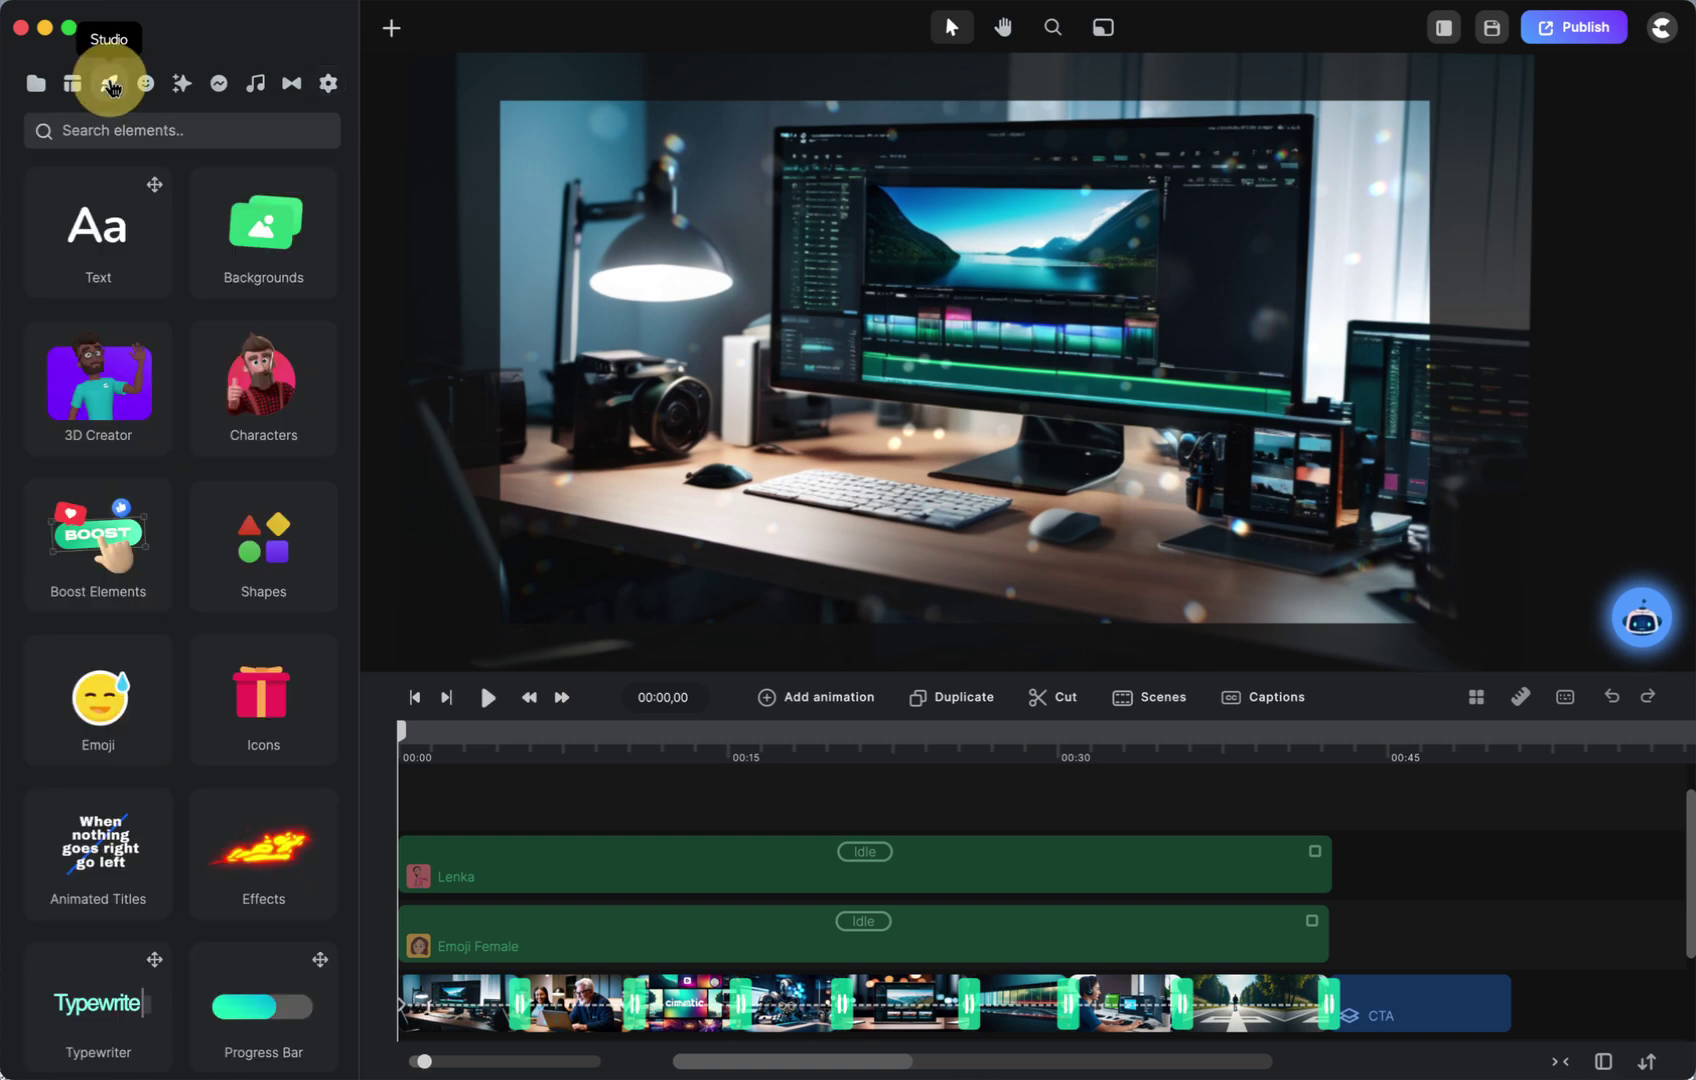
click(99, 384)
scroll(274, 608, down, 3)
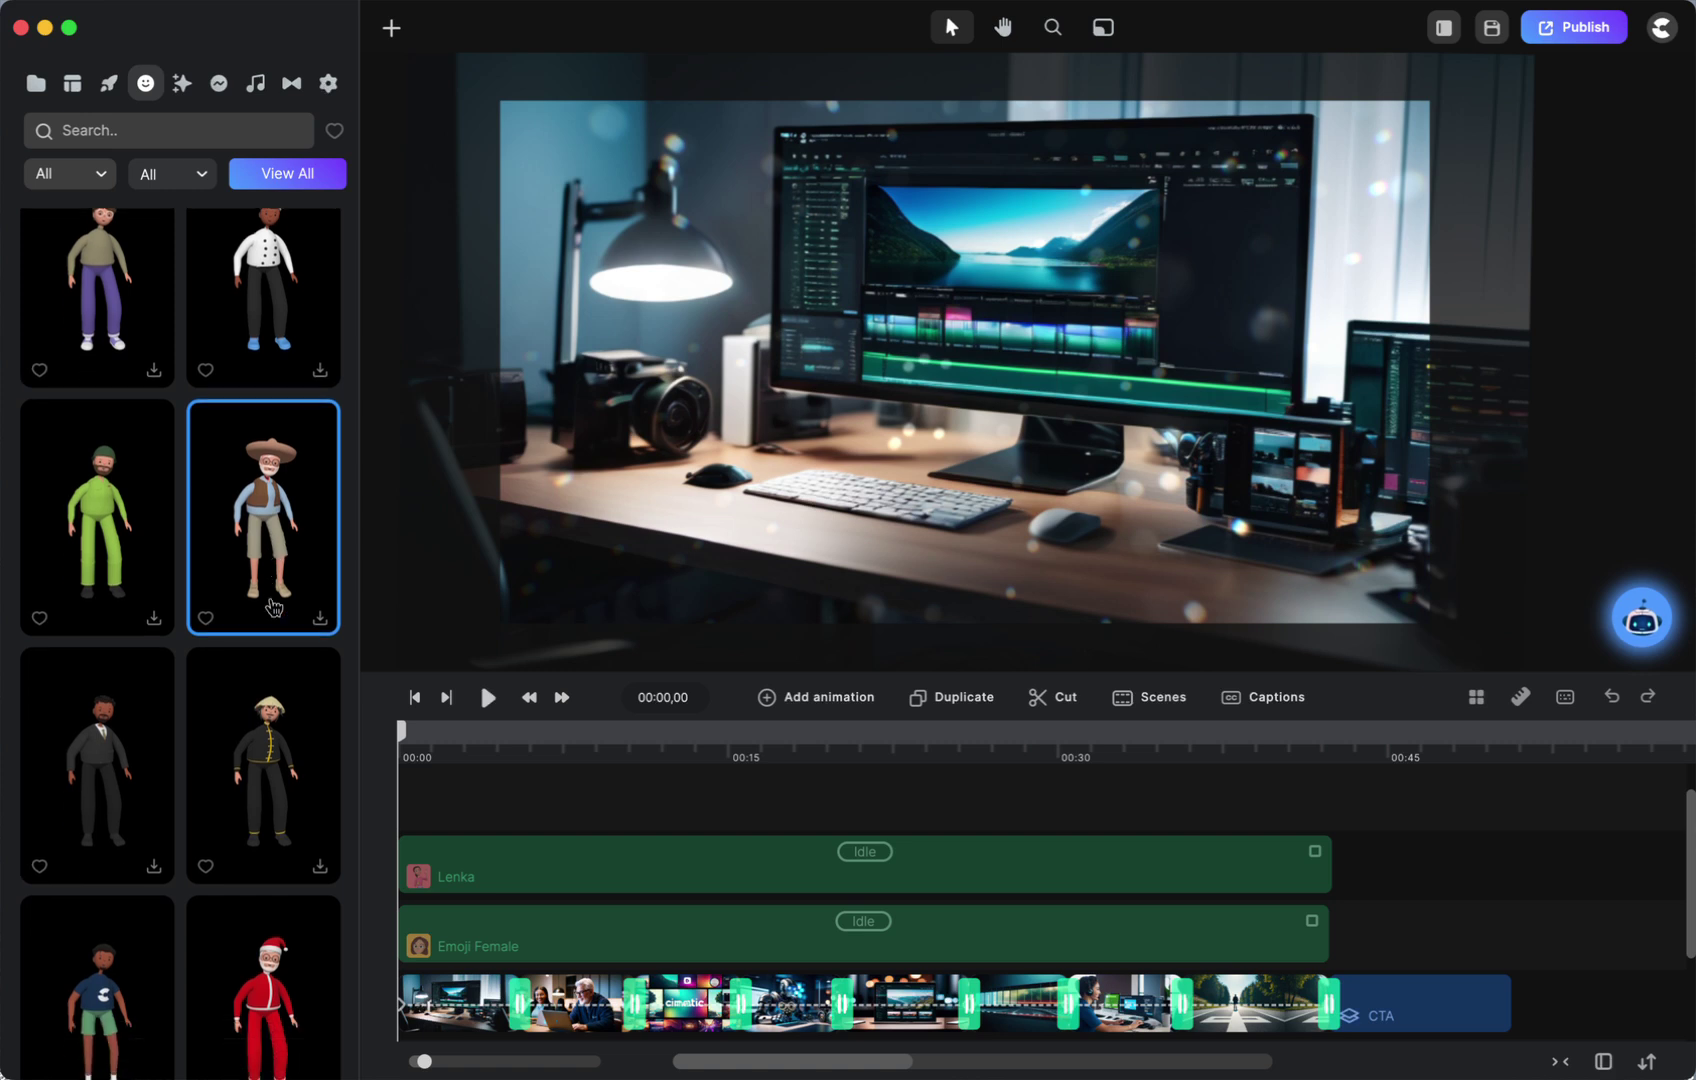
scroll(274, 608, down, 5)
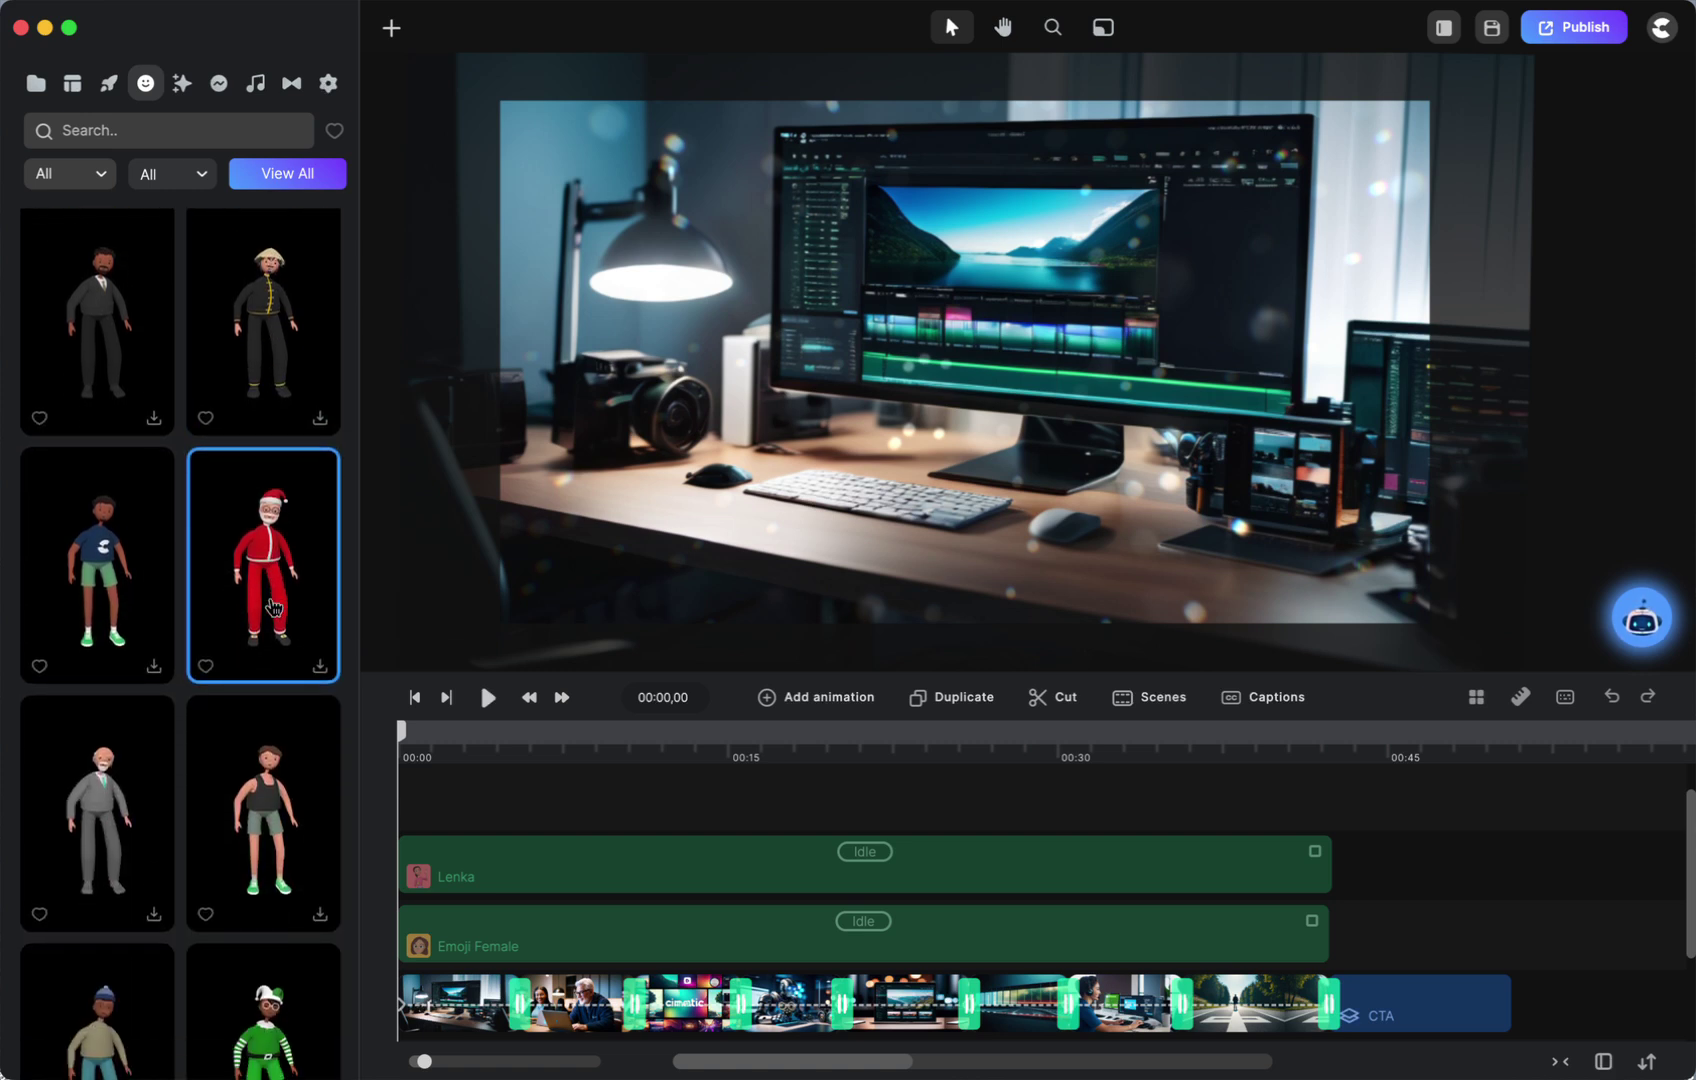
click(273, 172)
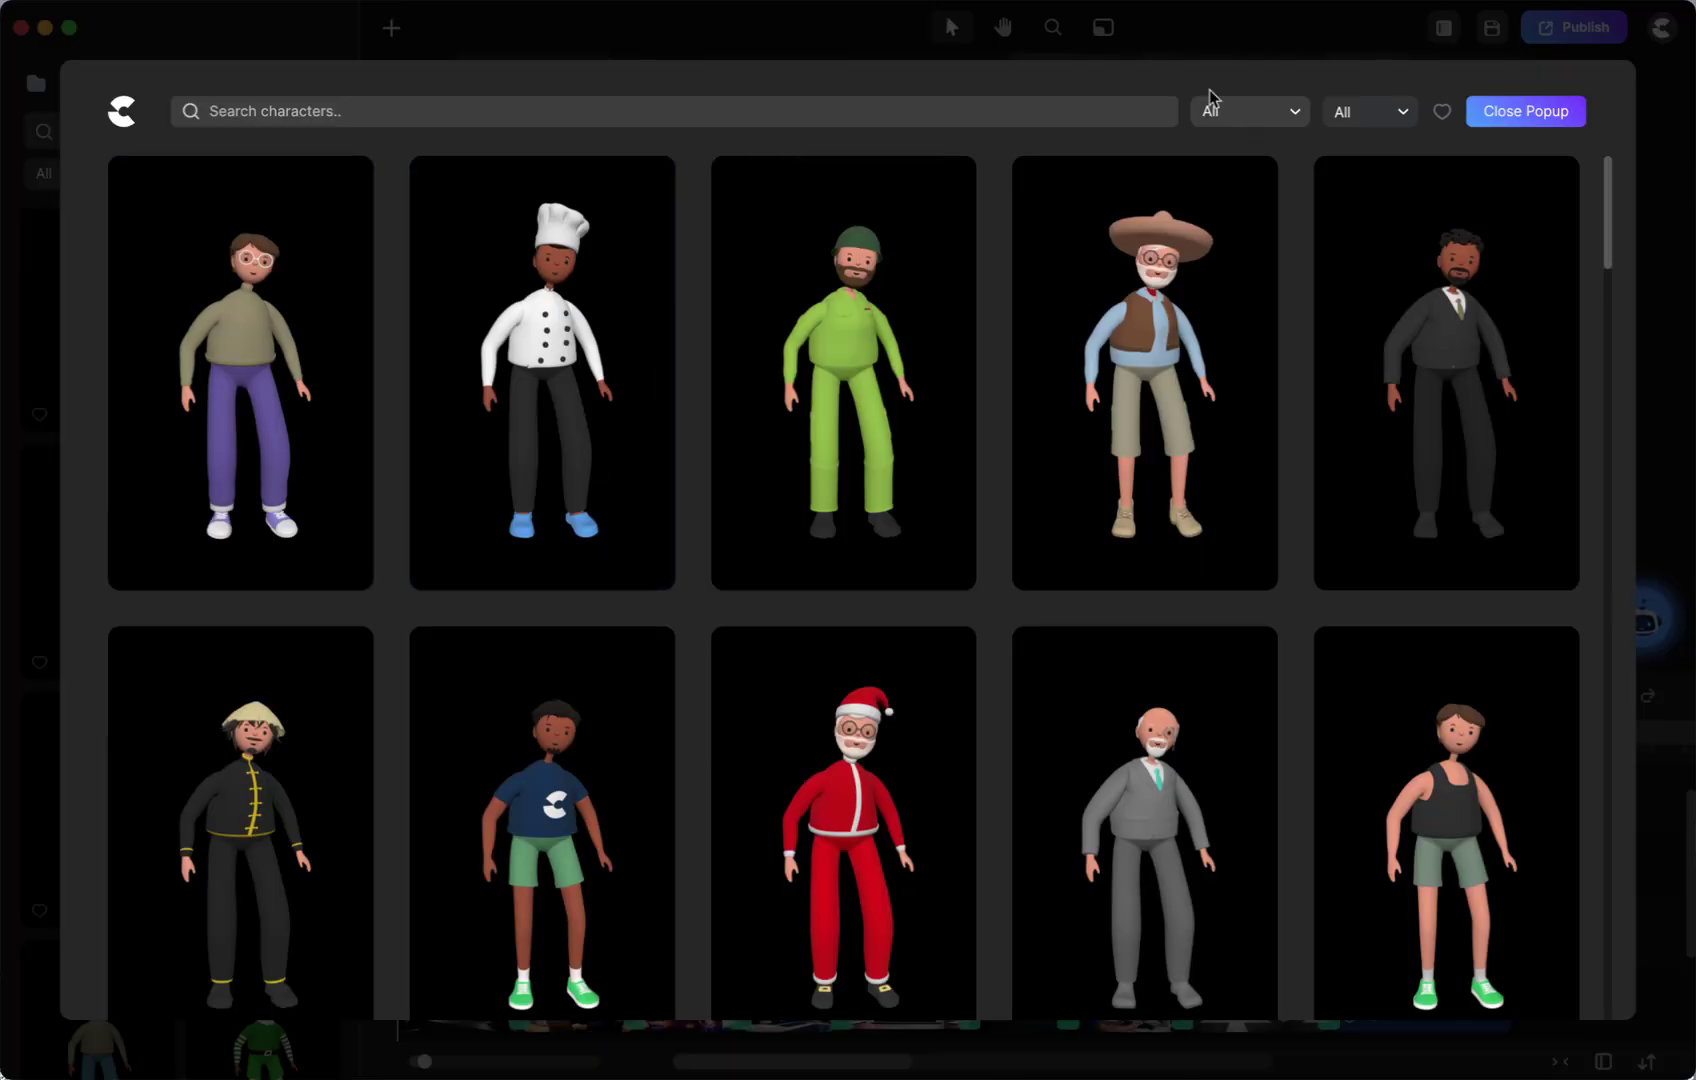
Filter the character gallery to Pixar style and download the older man in the dark shirt.
click(1232, 119)
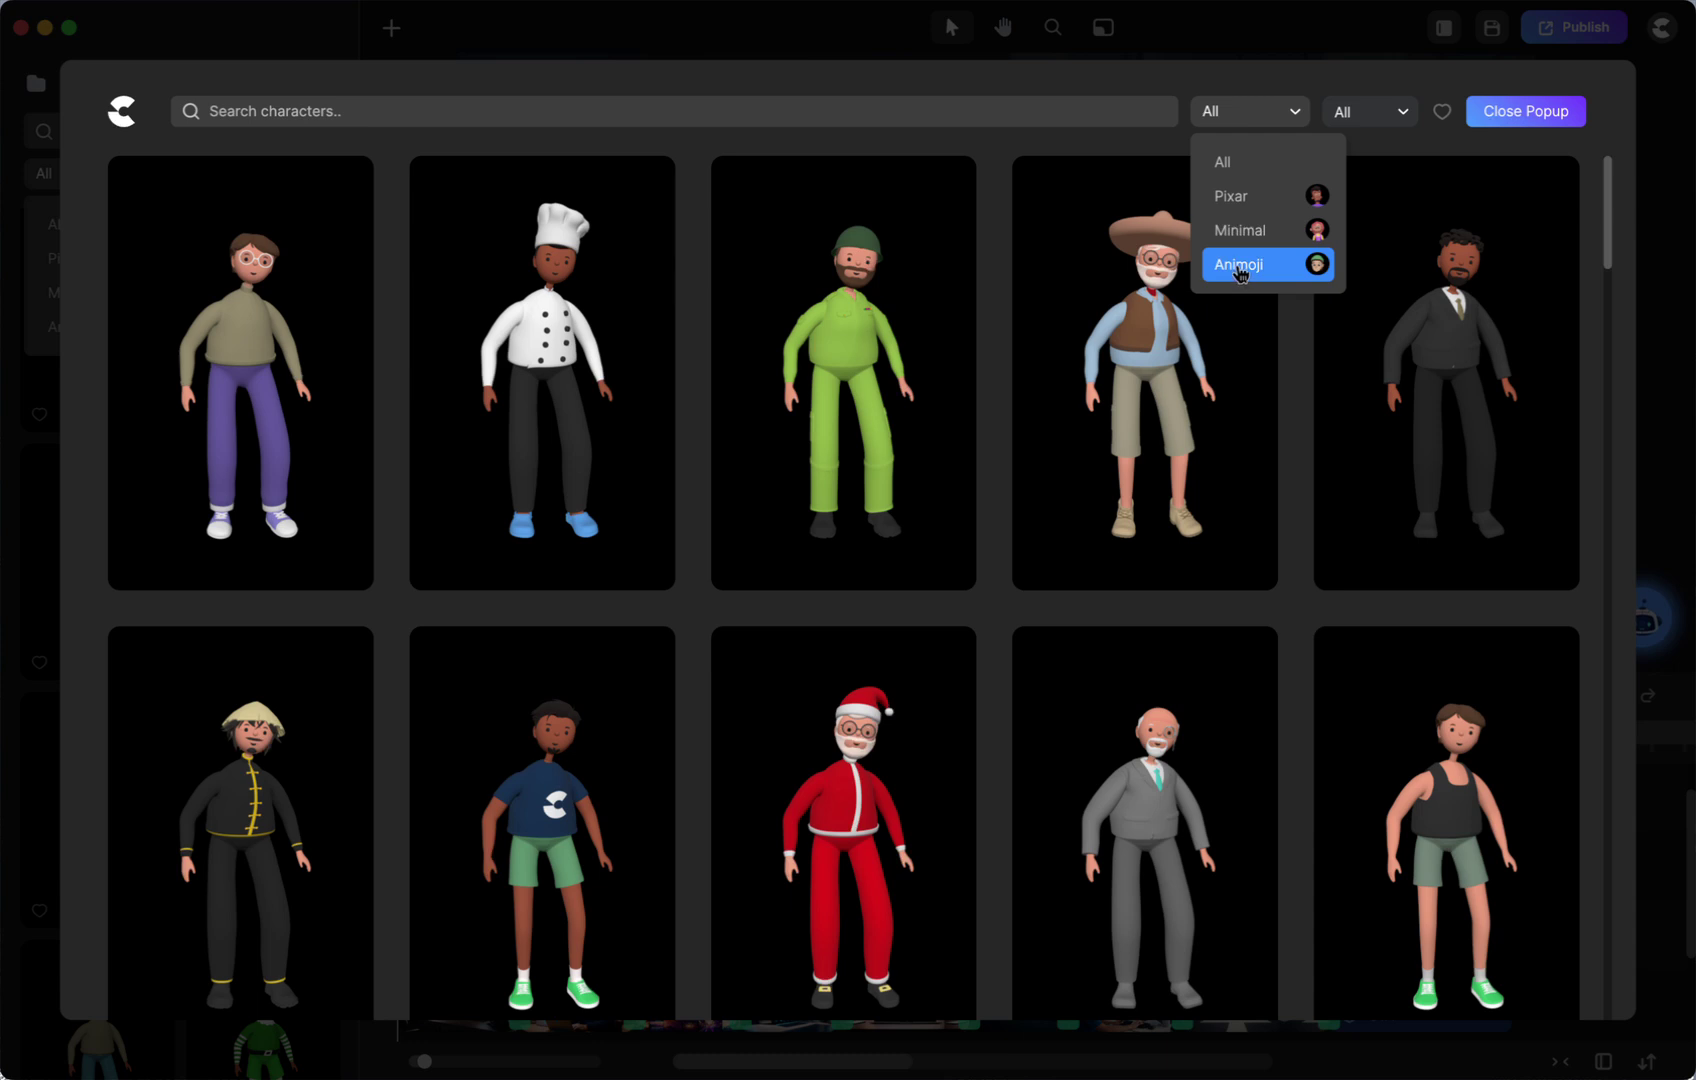
click(1232, 206)
scroll(719, 585, down, 2)
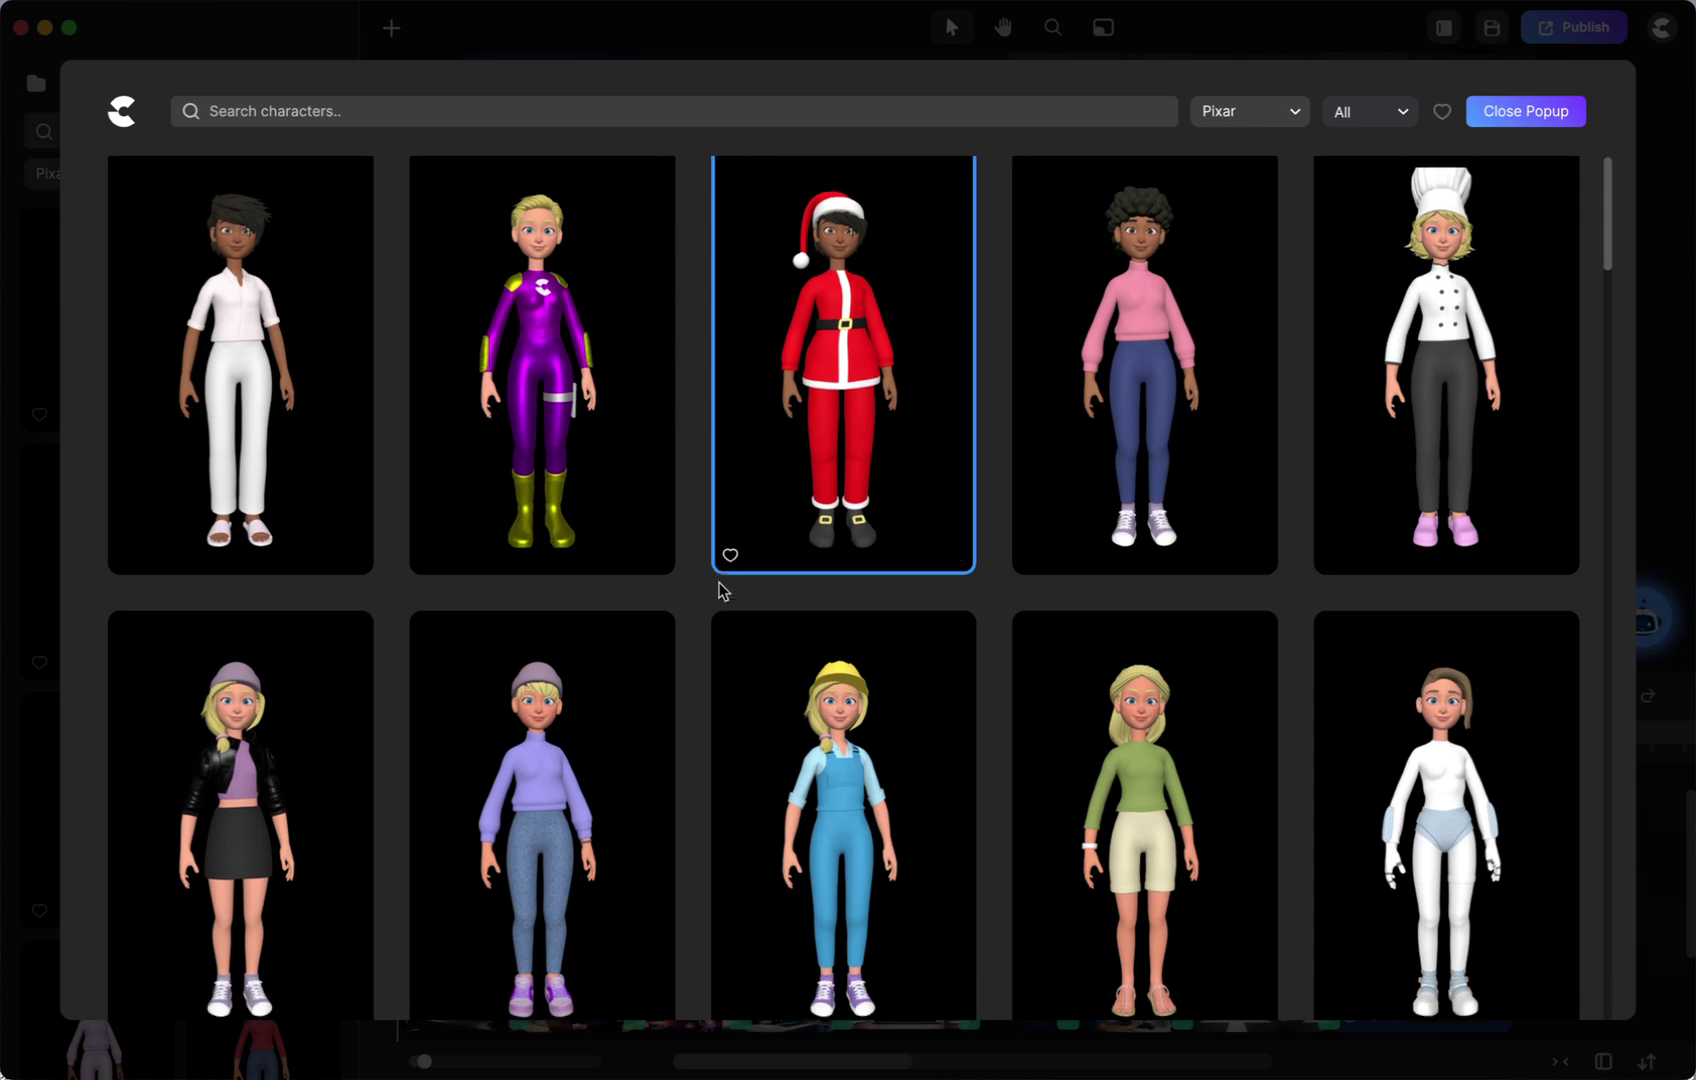
scroll(722, 589, down, 3)
scroll(722, 589, down, 3)
scroll(722, 589, down, 2)
scroll(722, 589, down, 3)
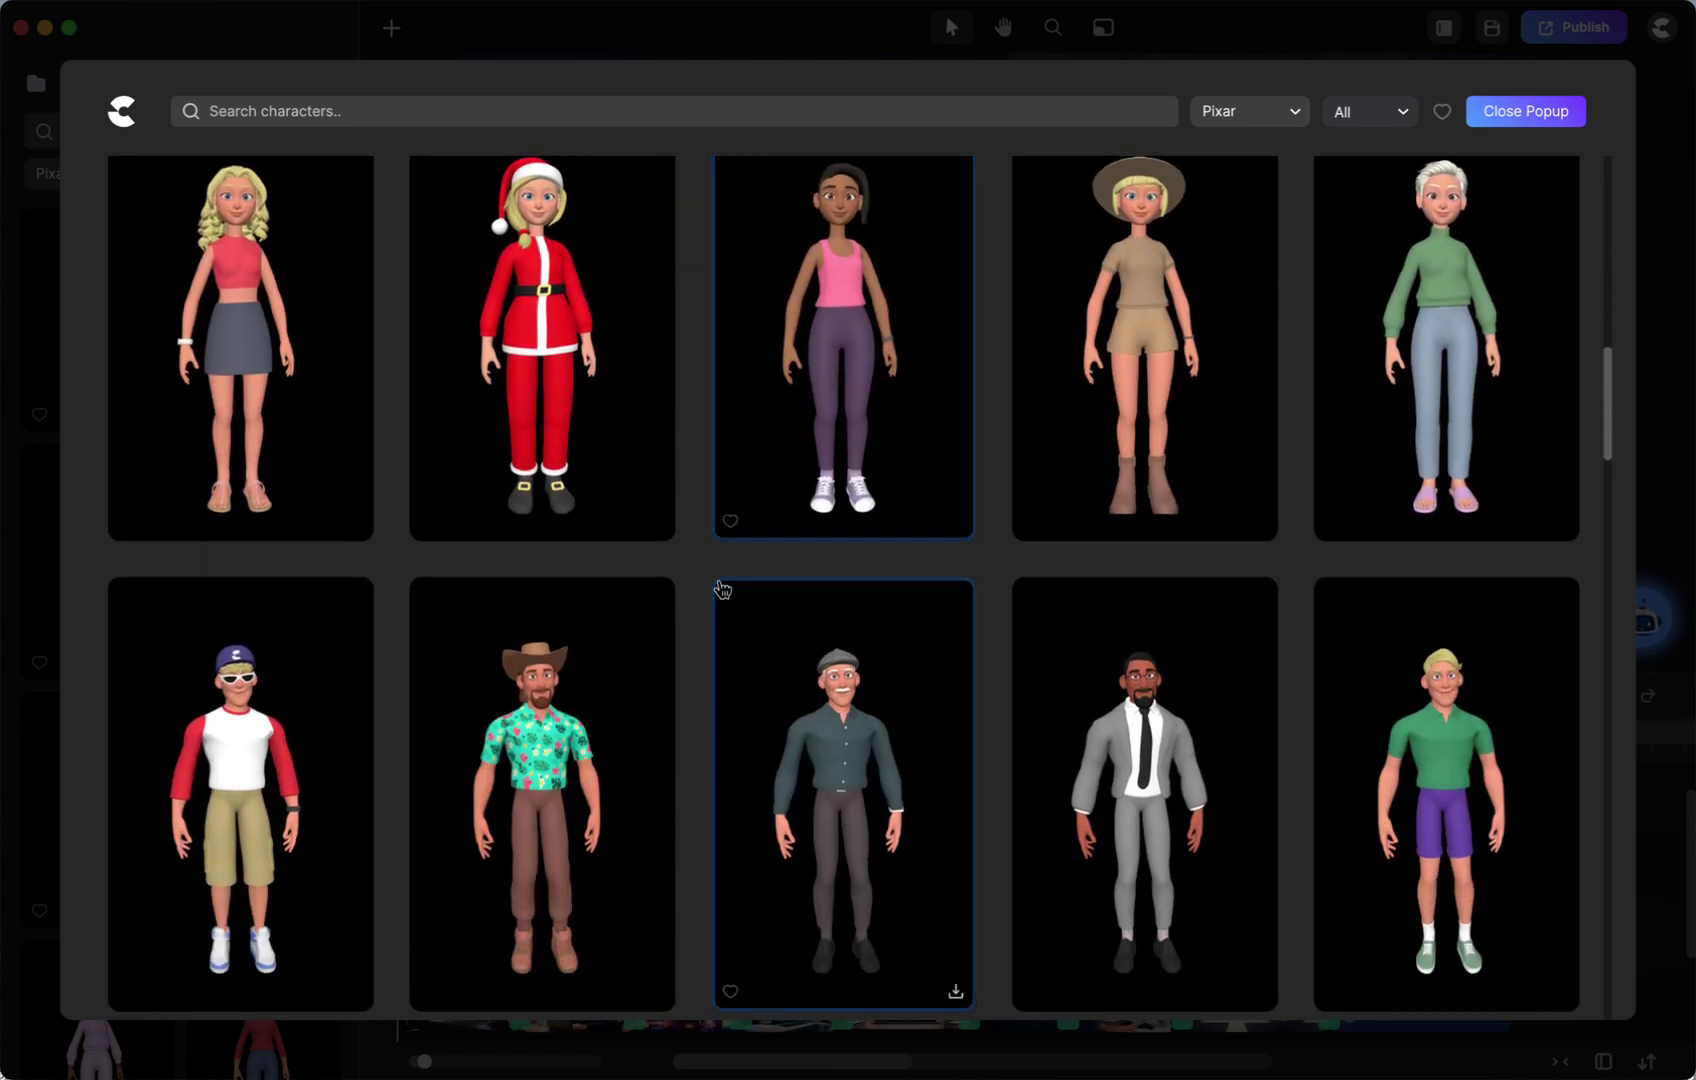
scroll(722, 589, down, 1)
scroll(722, 589, down, 1)
scroll(722, 589, down, 1)
scroll(722, 589, down, 1)
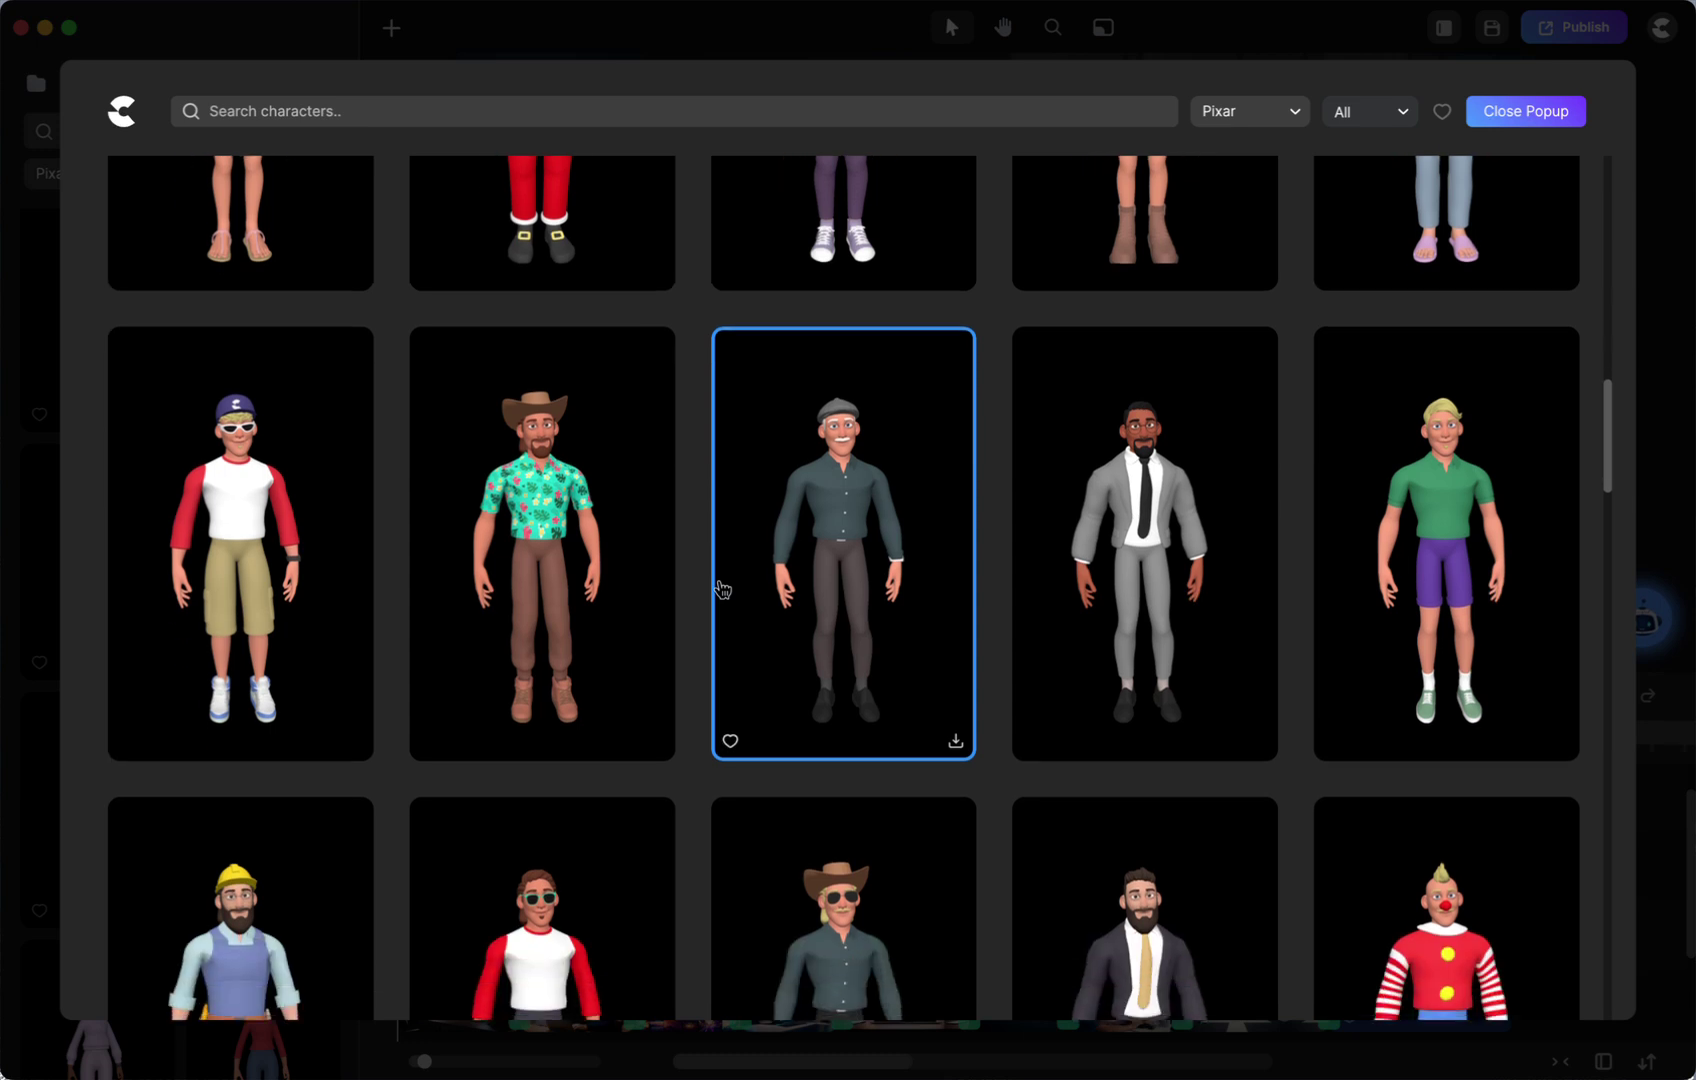
scroll(878, 610, down, 1)
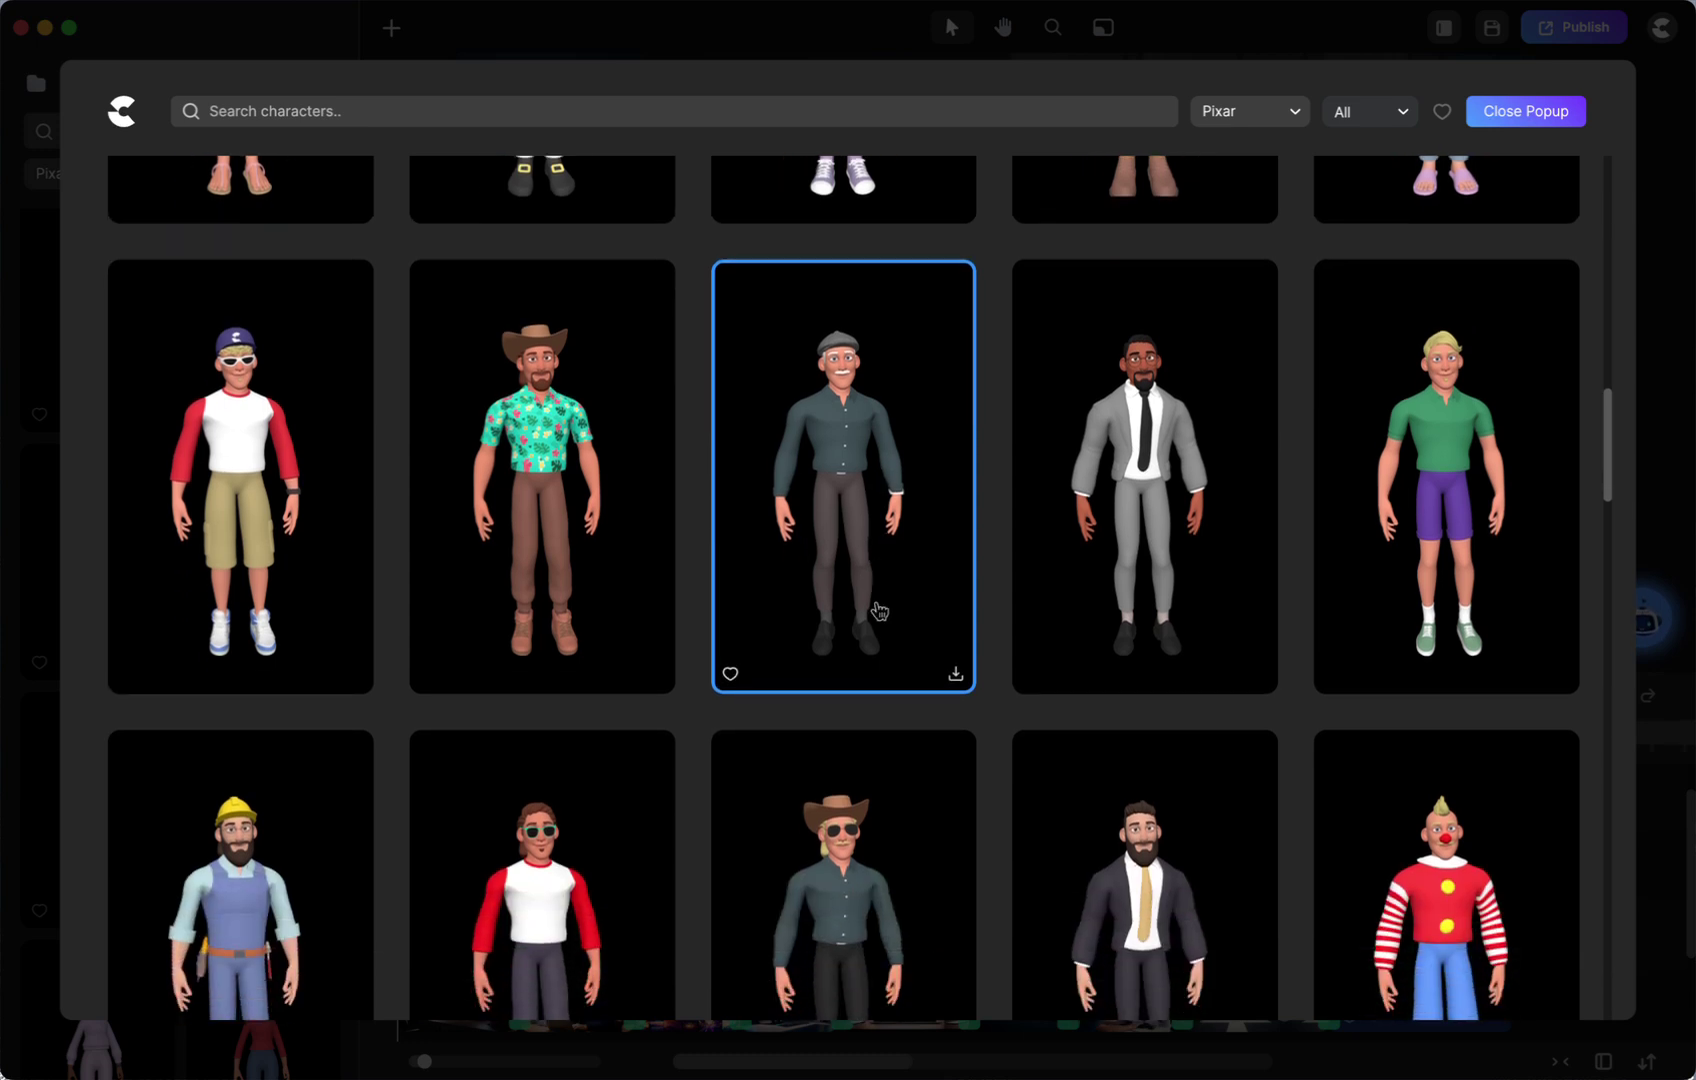
scroll(878, 610, down, 1)
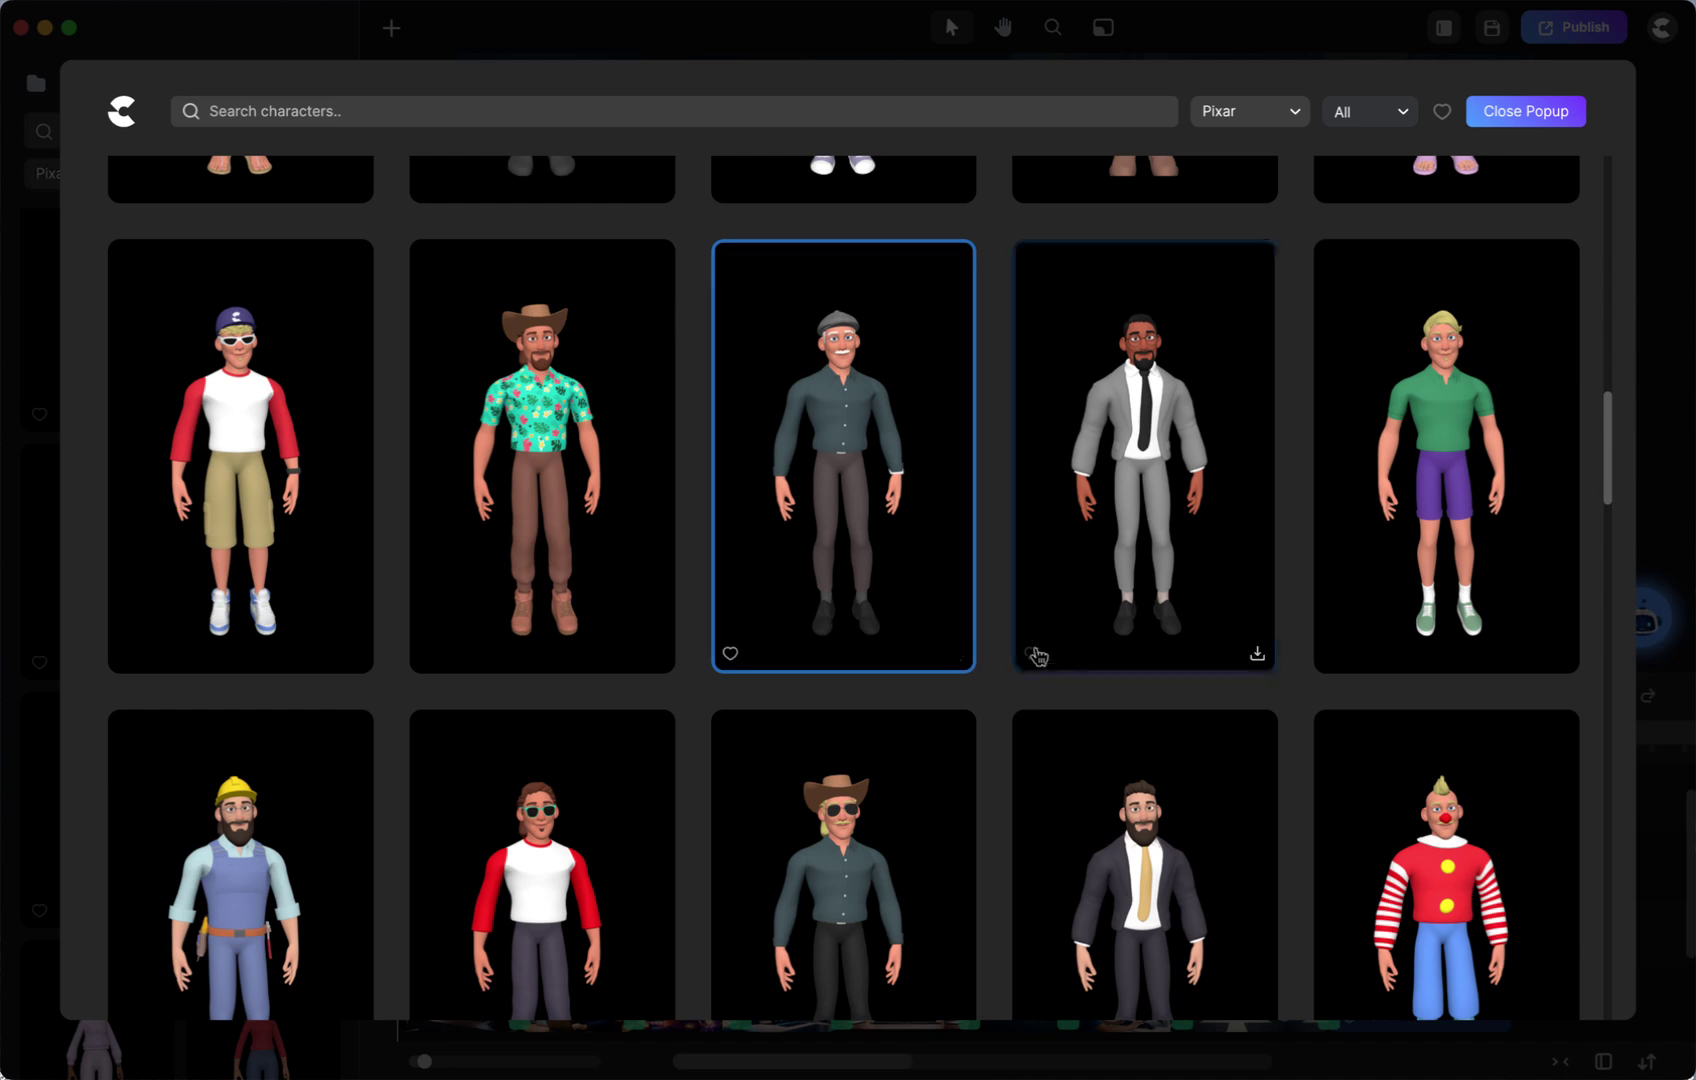
click(957, 658)
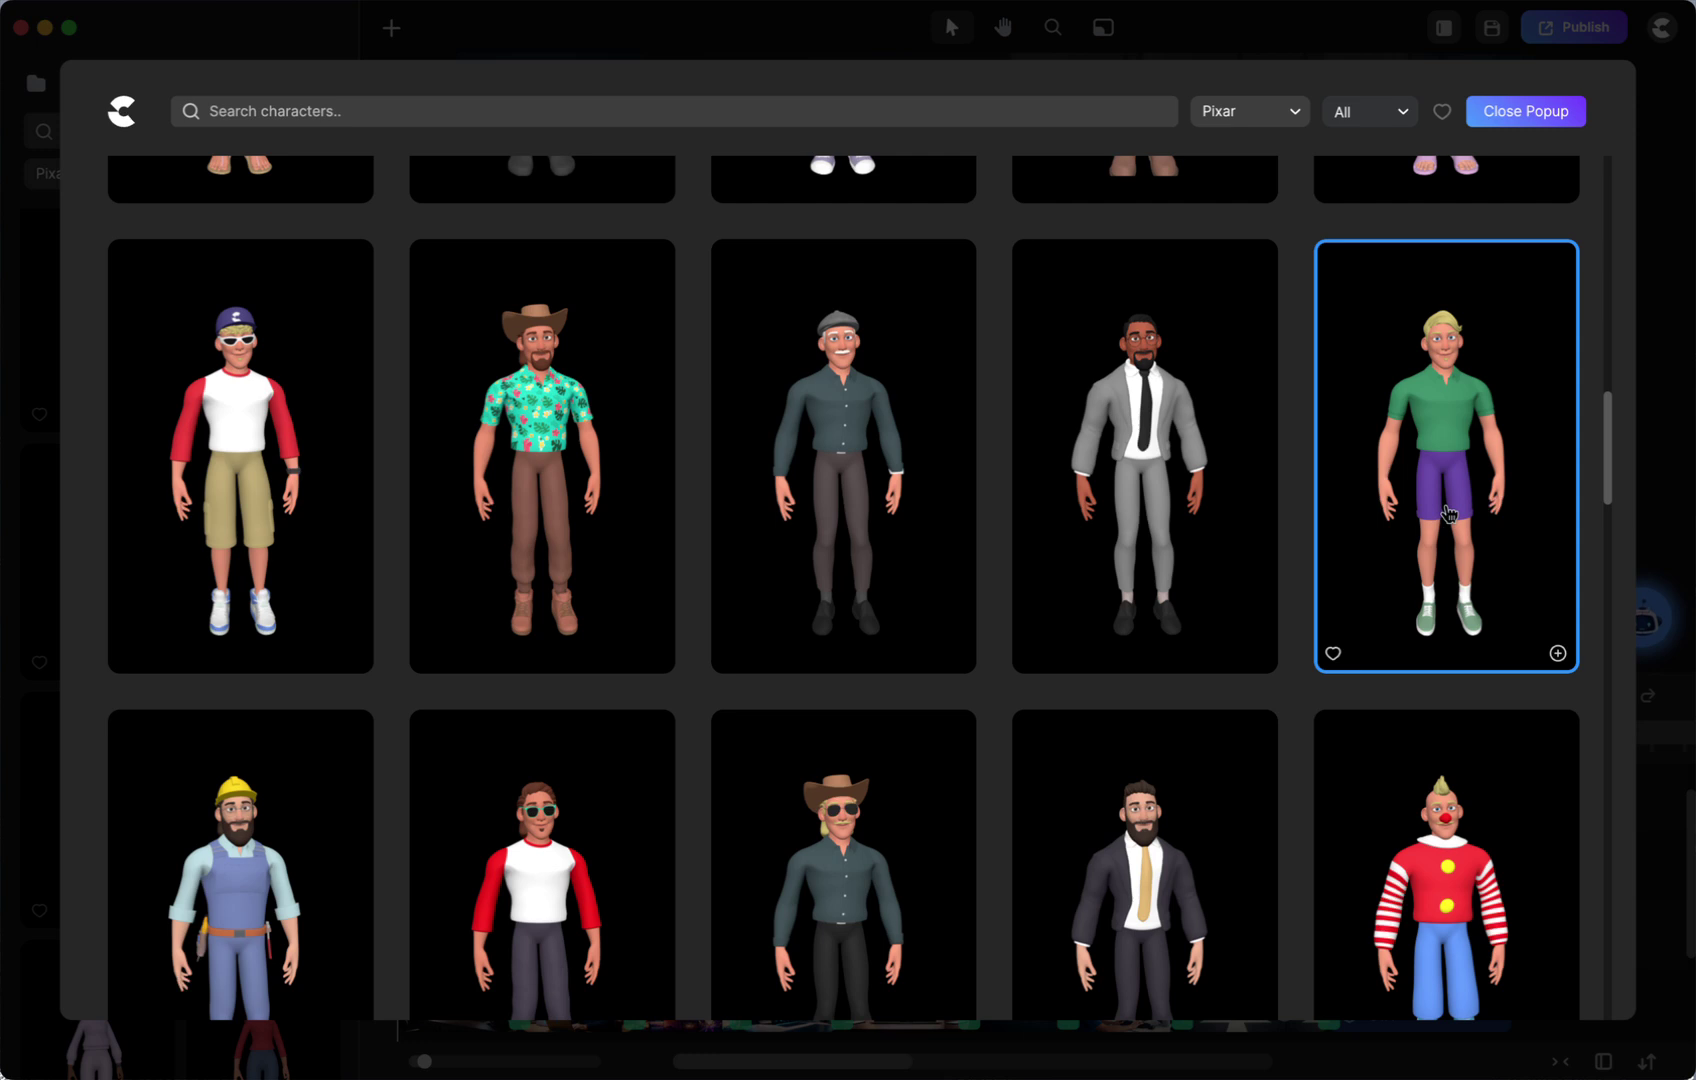
Add the green-shirt Mark Test character, place it at the desk's right, and extend its clip to match.
click(1558, 656)
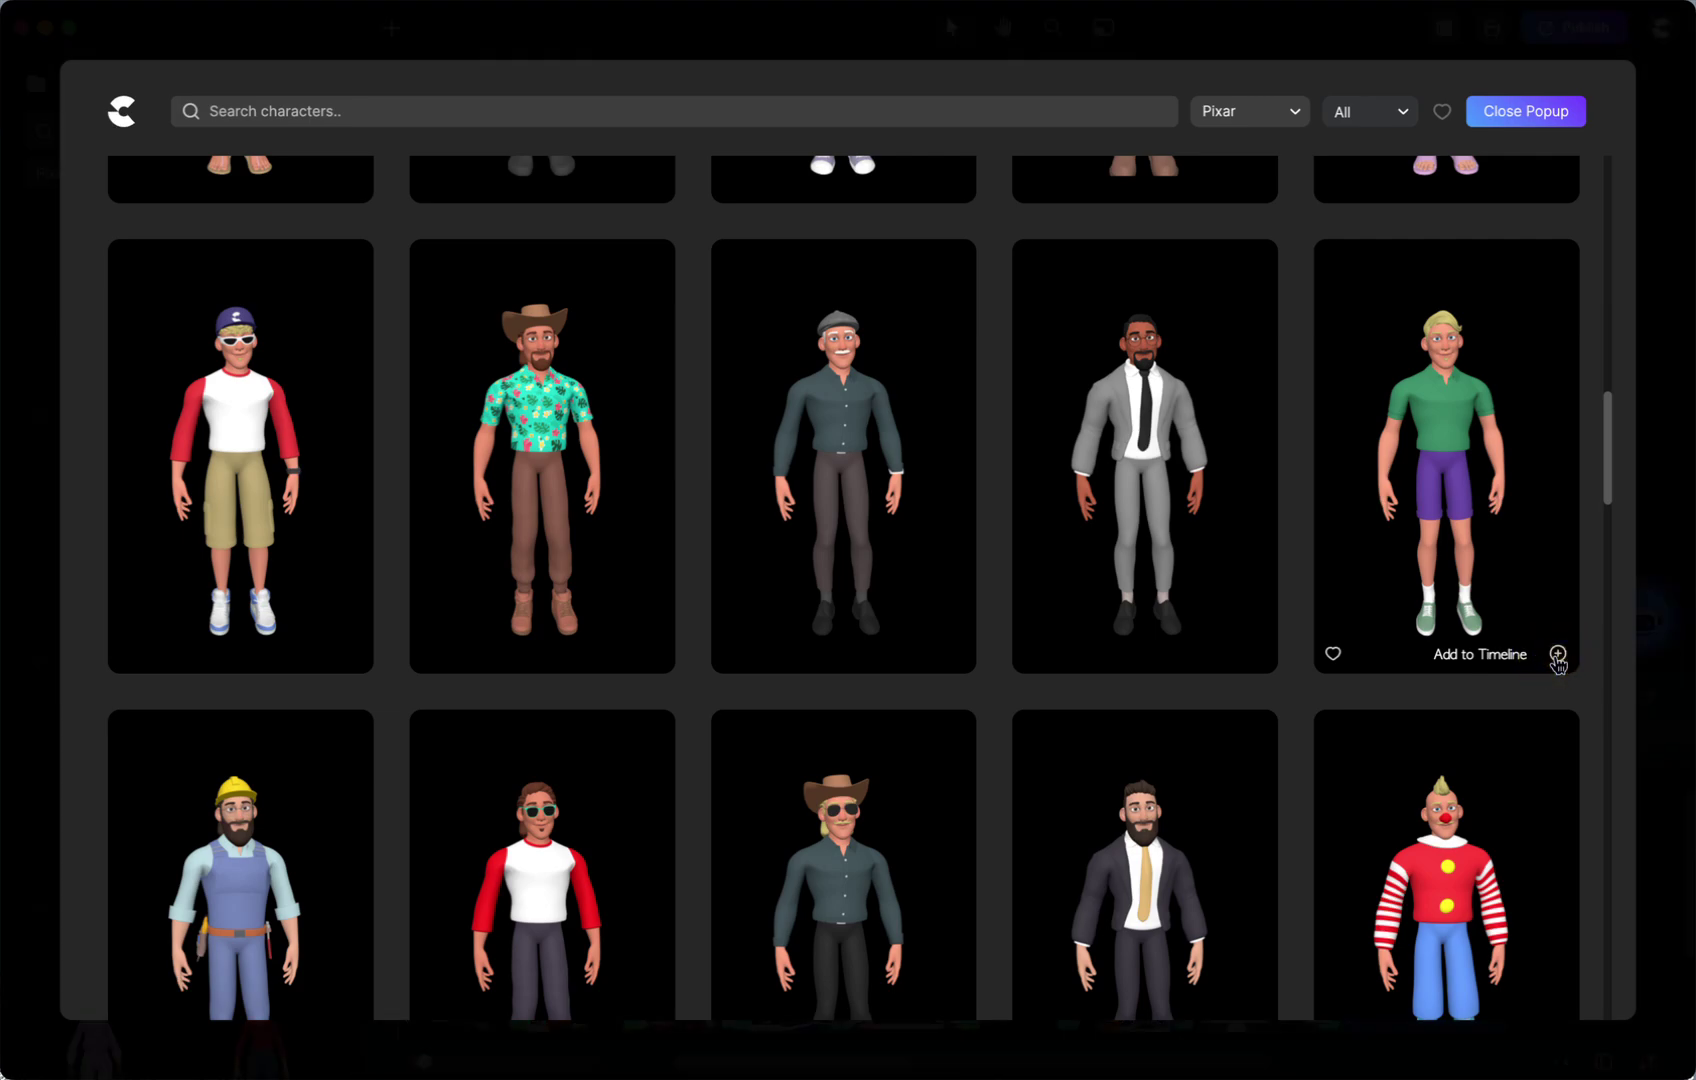
click(1643, 463)
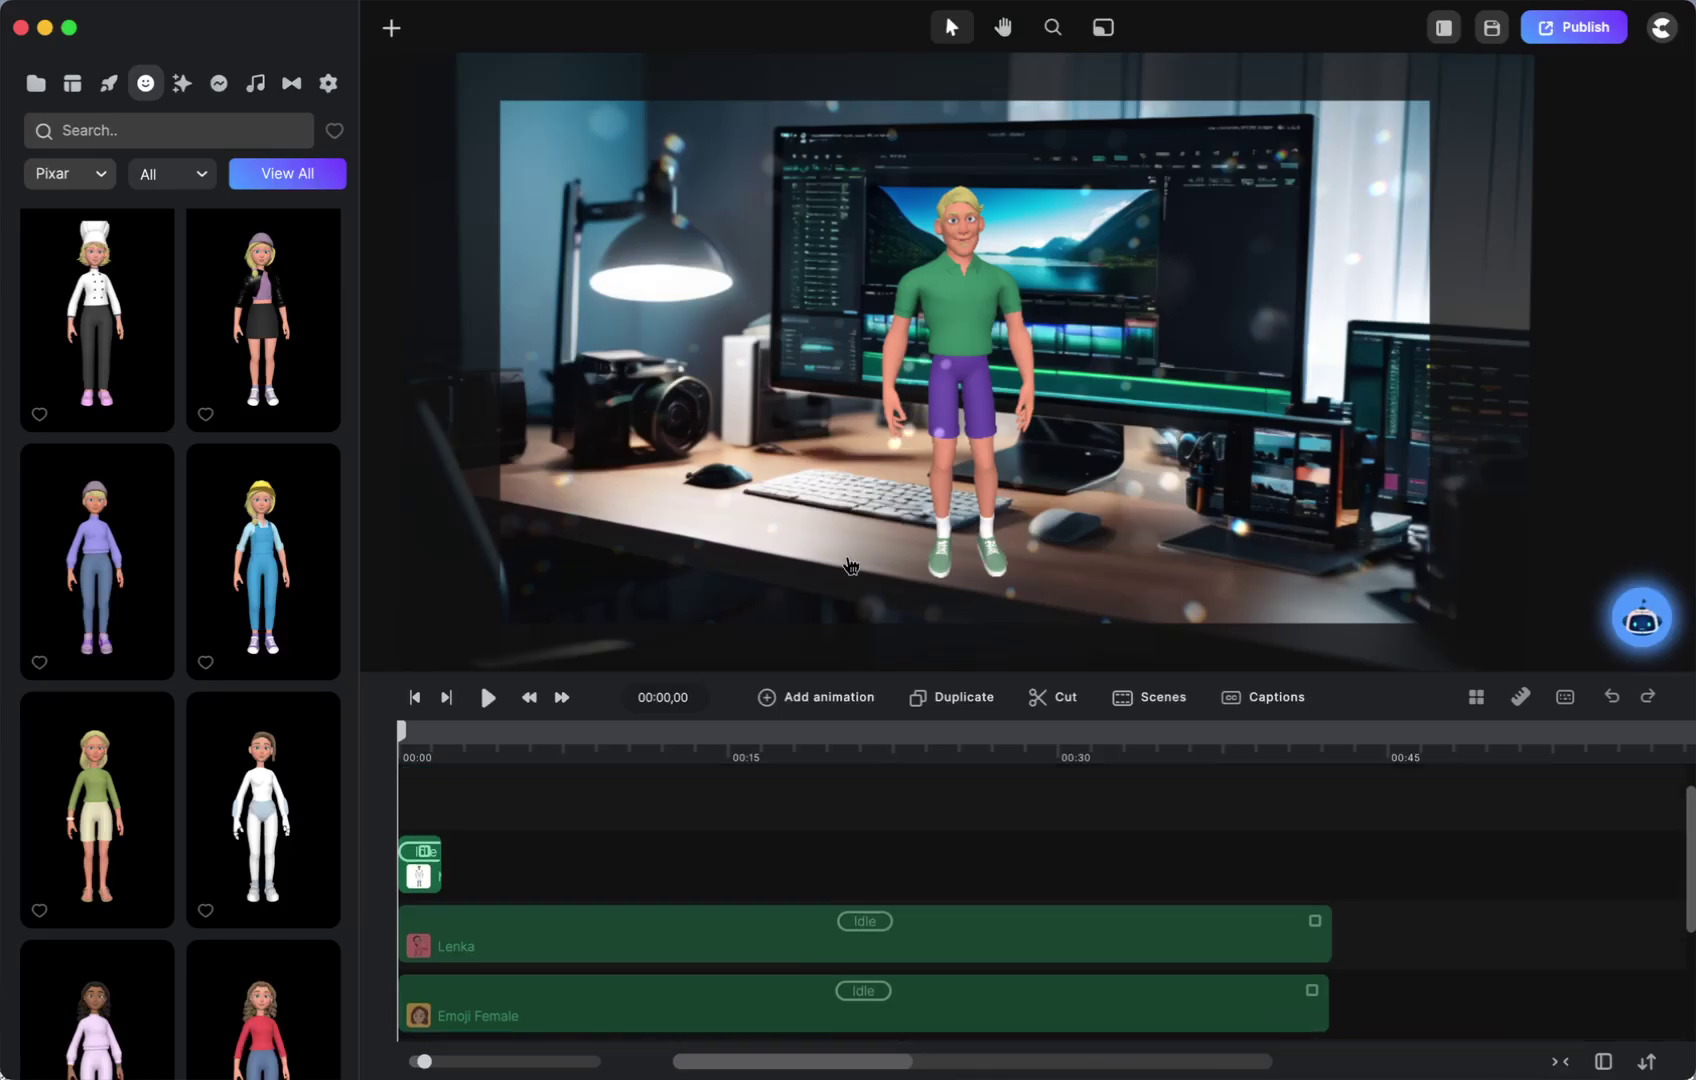
click(971, 349)
drag(971, 349, 612, 511)
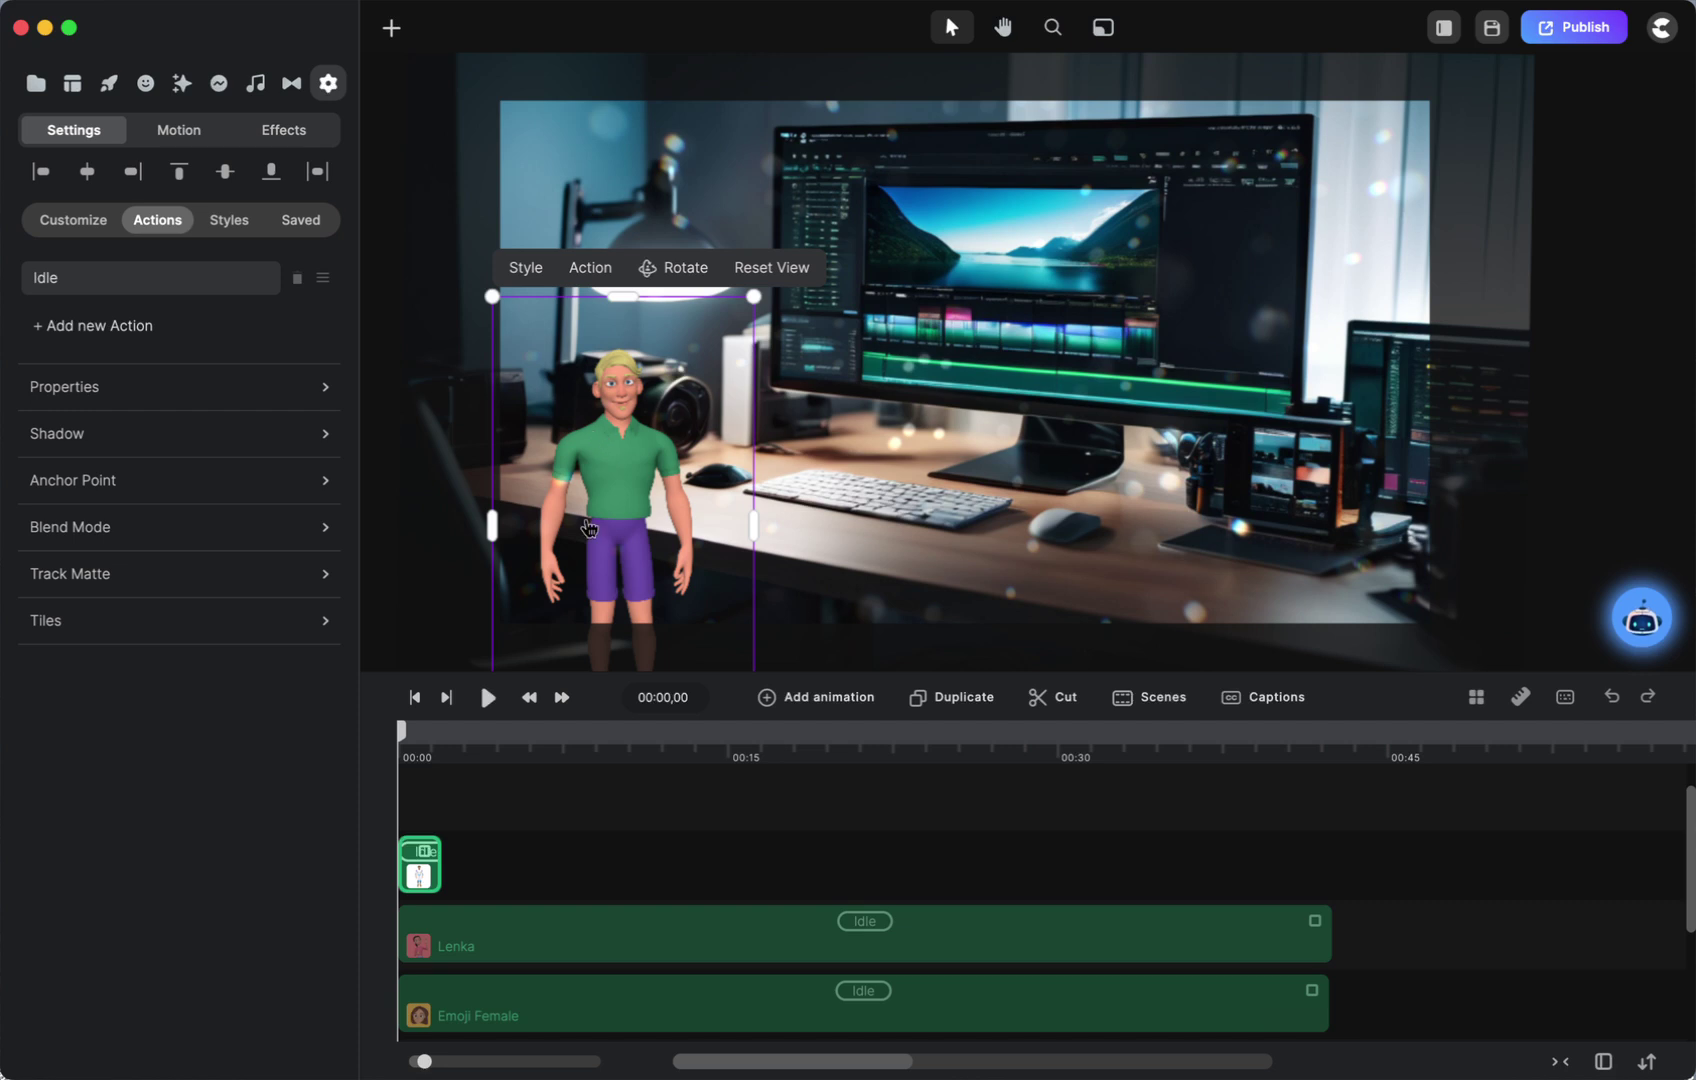
drag(635, 457, 1318, 447)
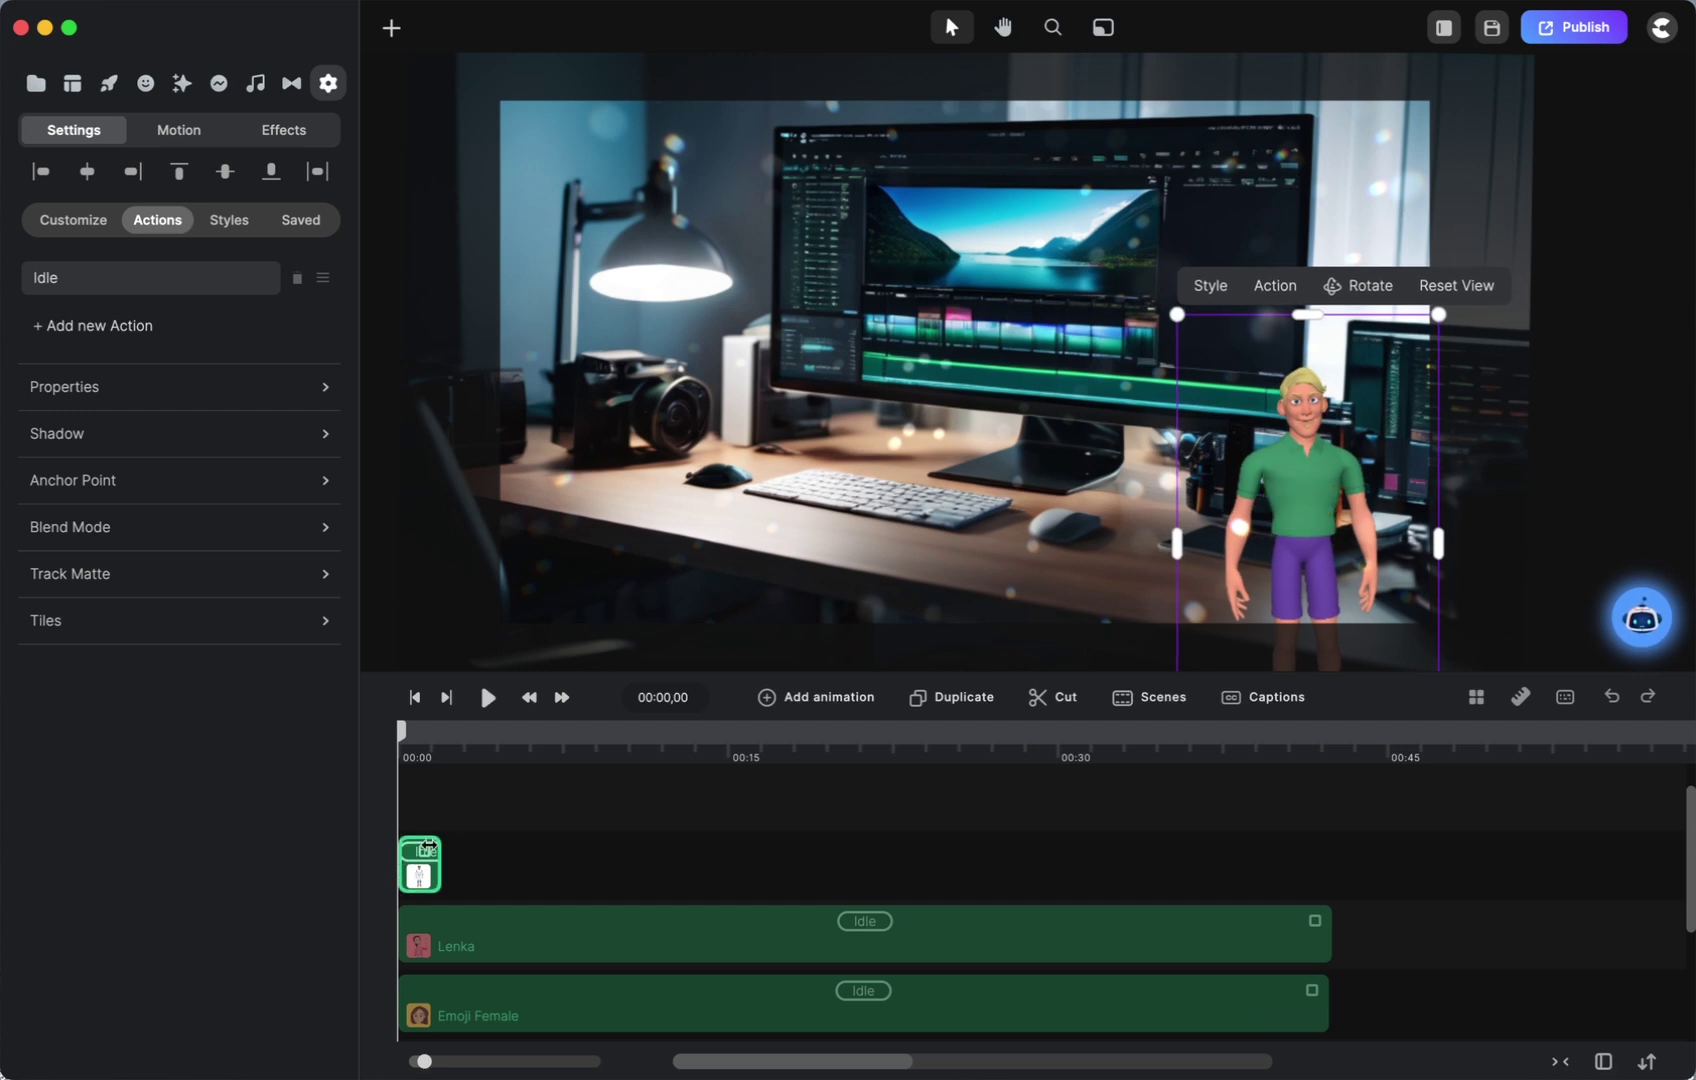
click(461, 850)
drag(461, 850, 1316, 900)
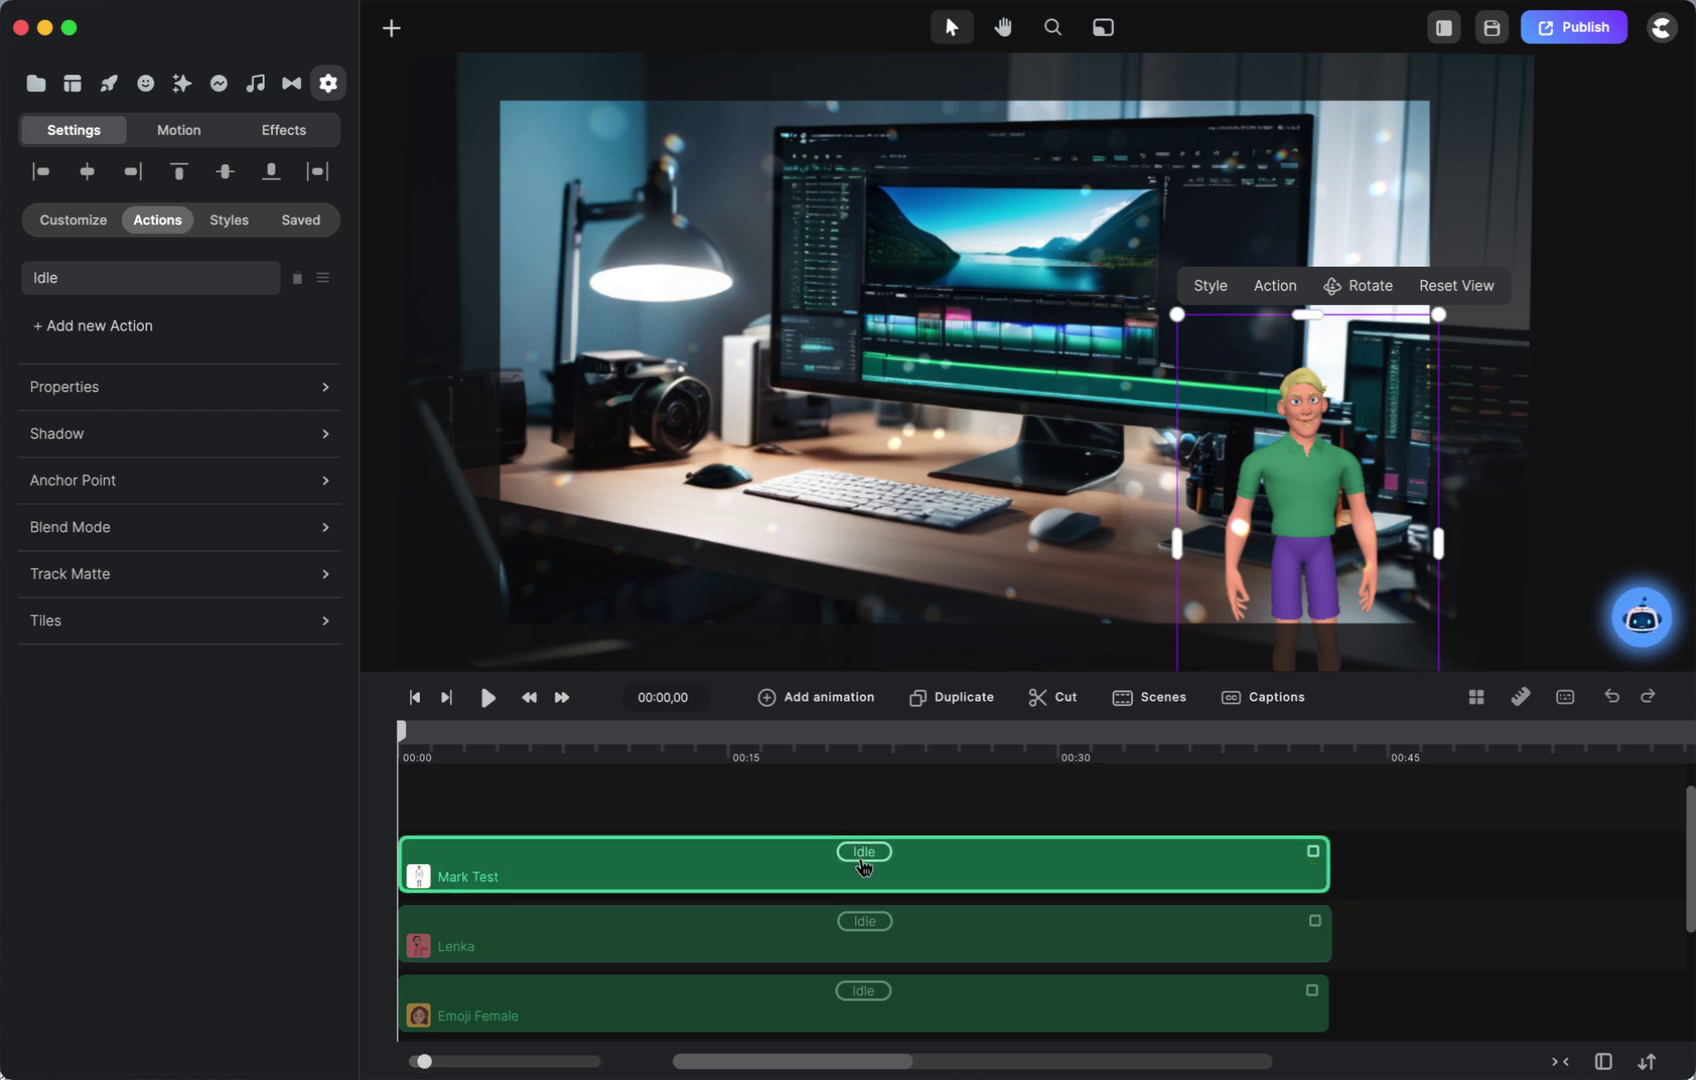
scroll(860, 867, down, 2)
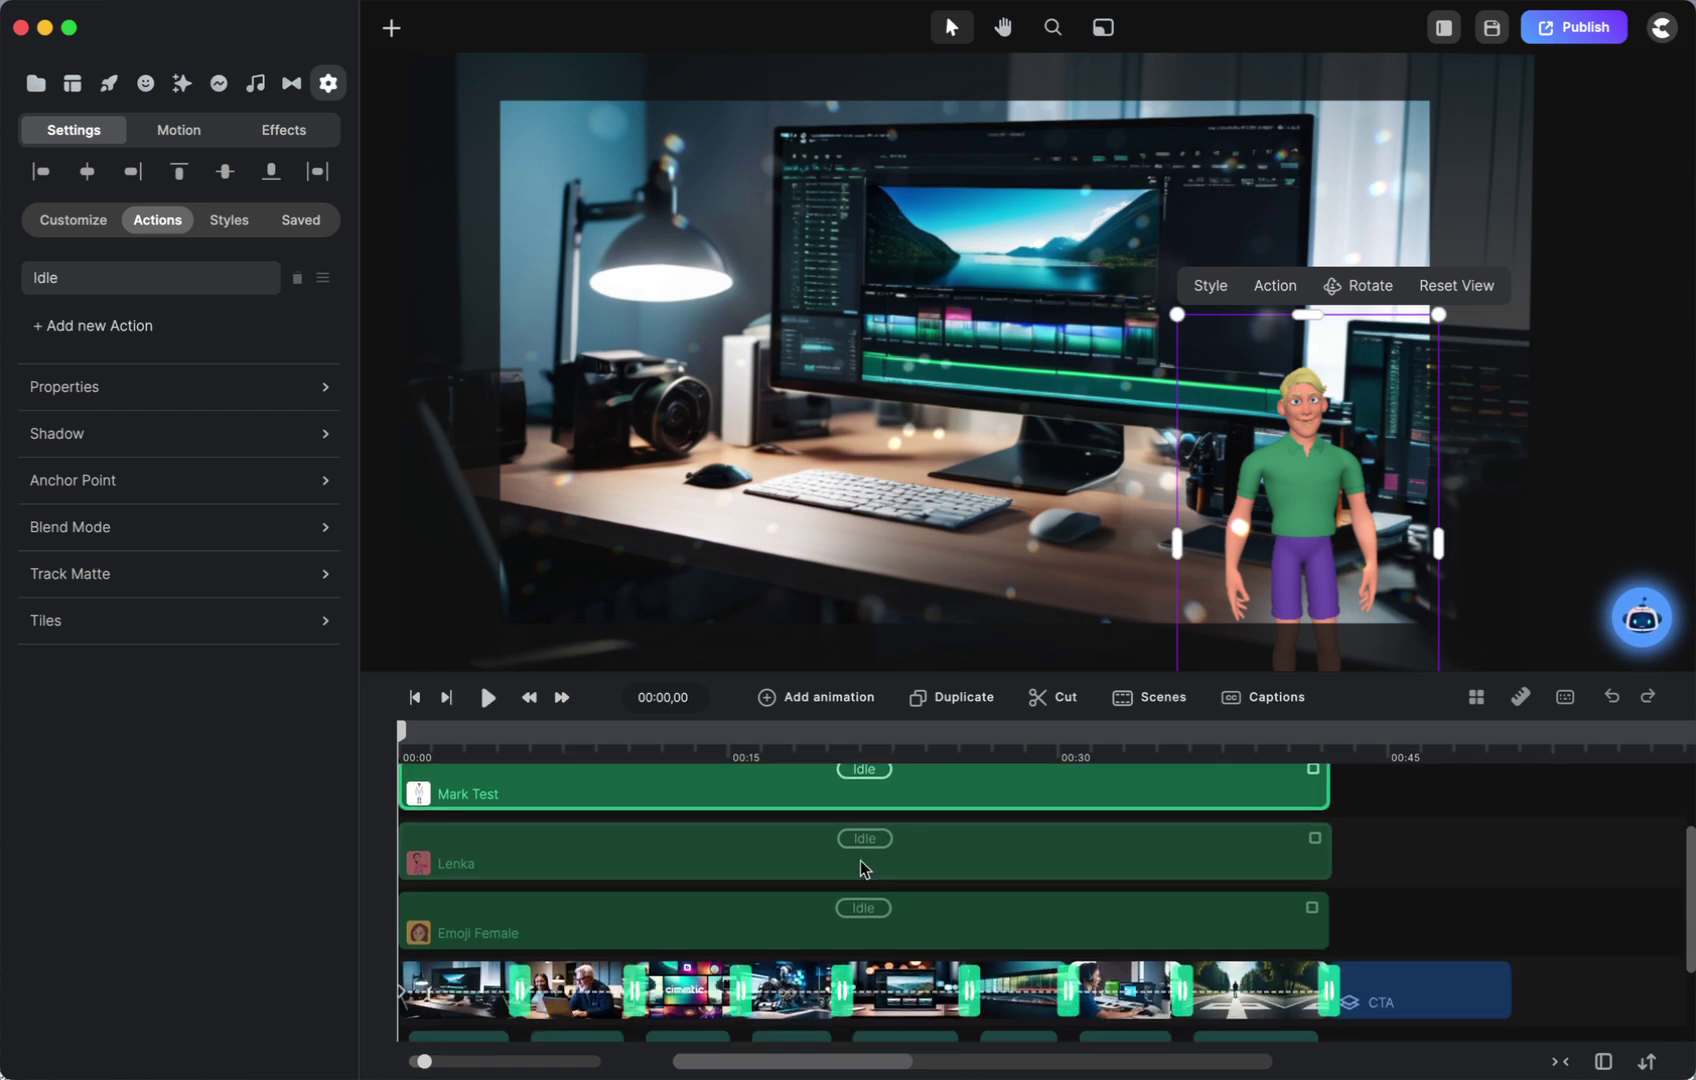
scroll(860, 867, down, 2)
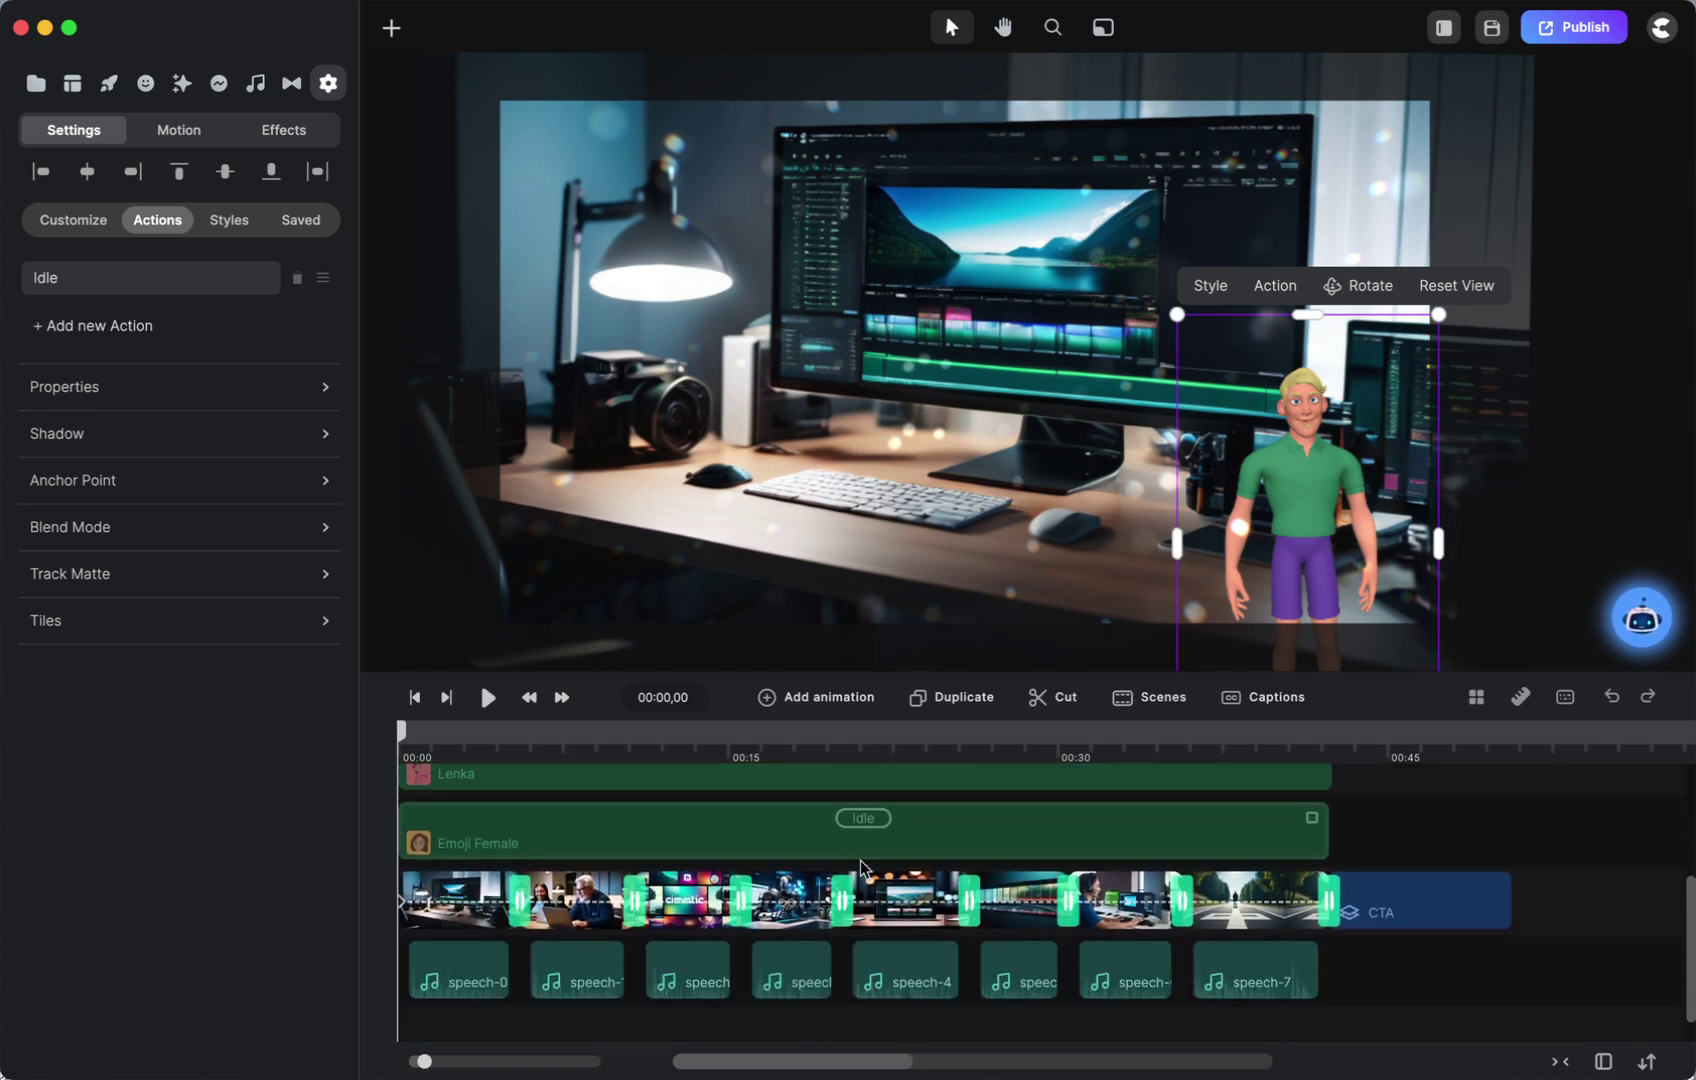
Lip-sync speech-0, speech-1 and speech-2 to Mark Test, one clip at a time.
click(444, 970)
right_click(457, 973)
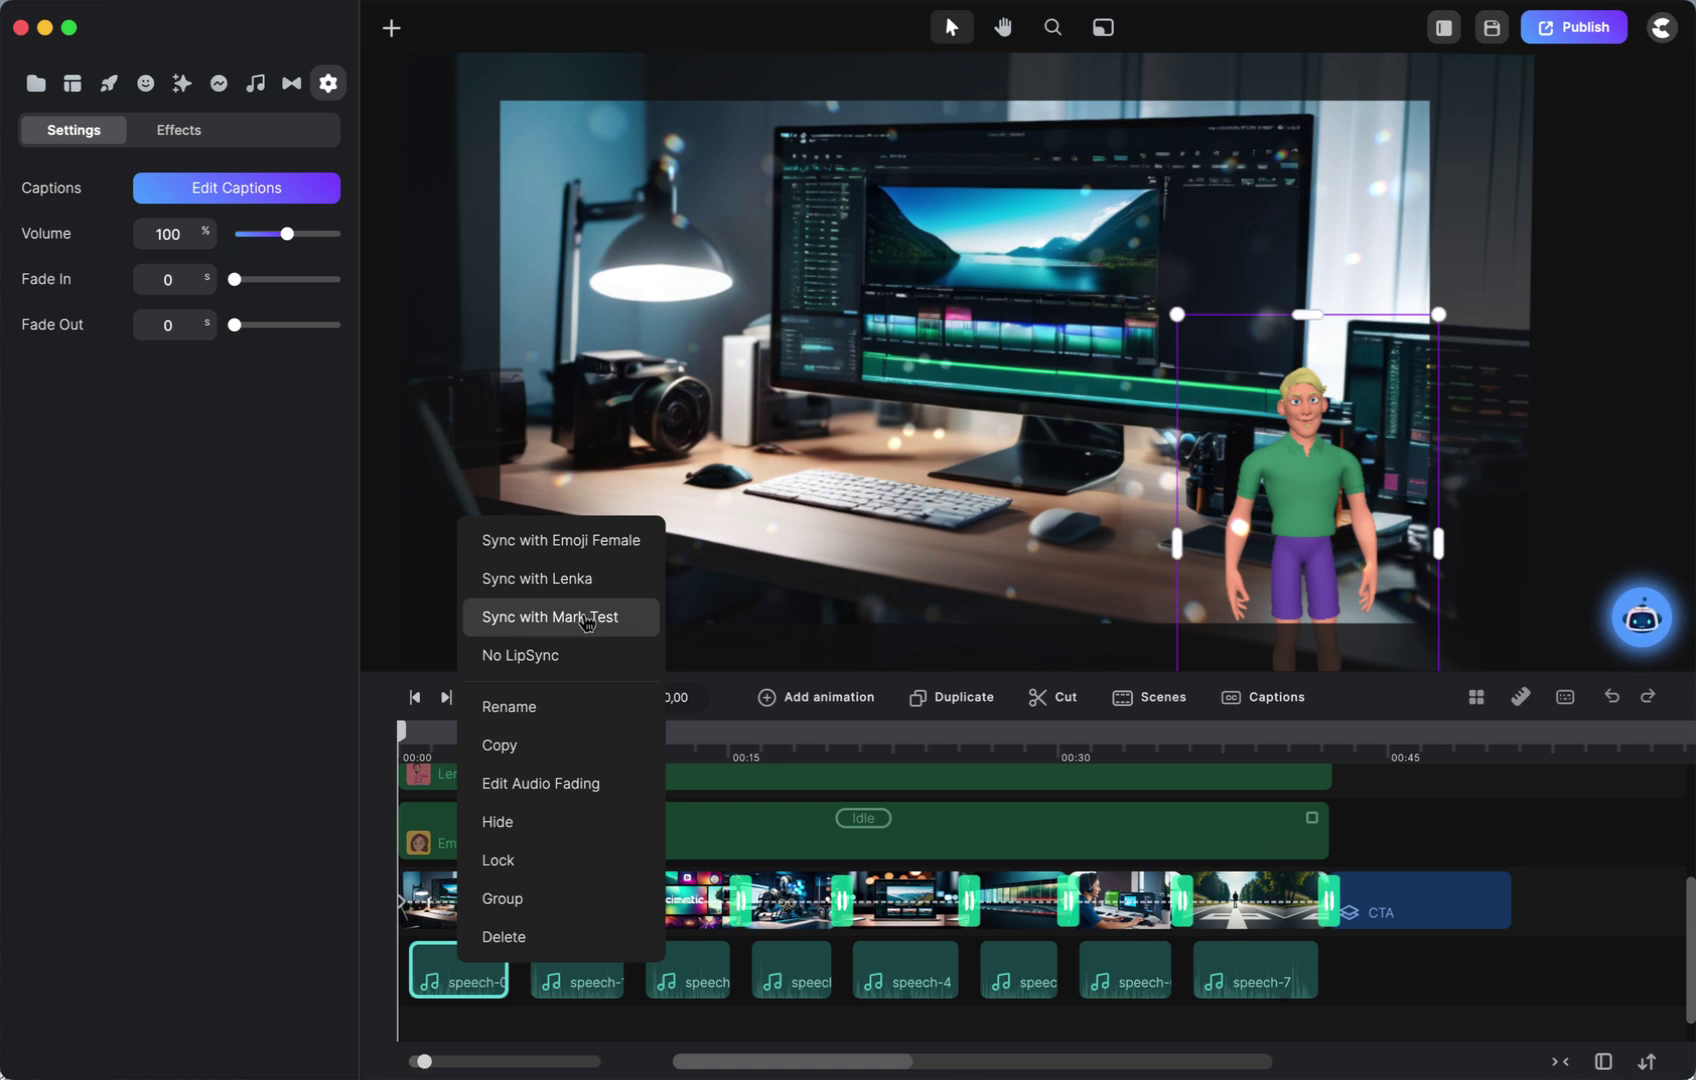
click(586, 619)
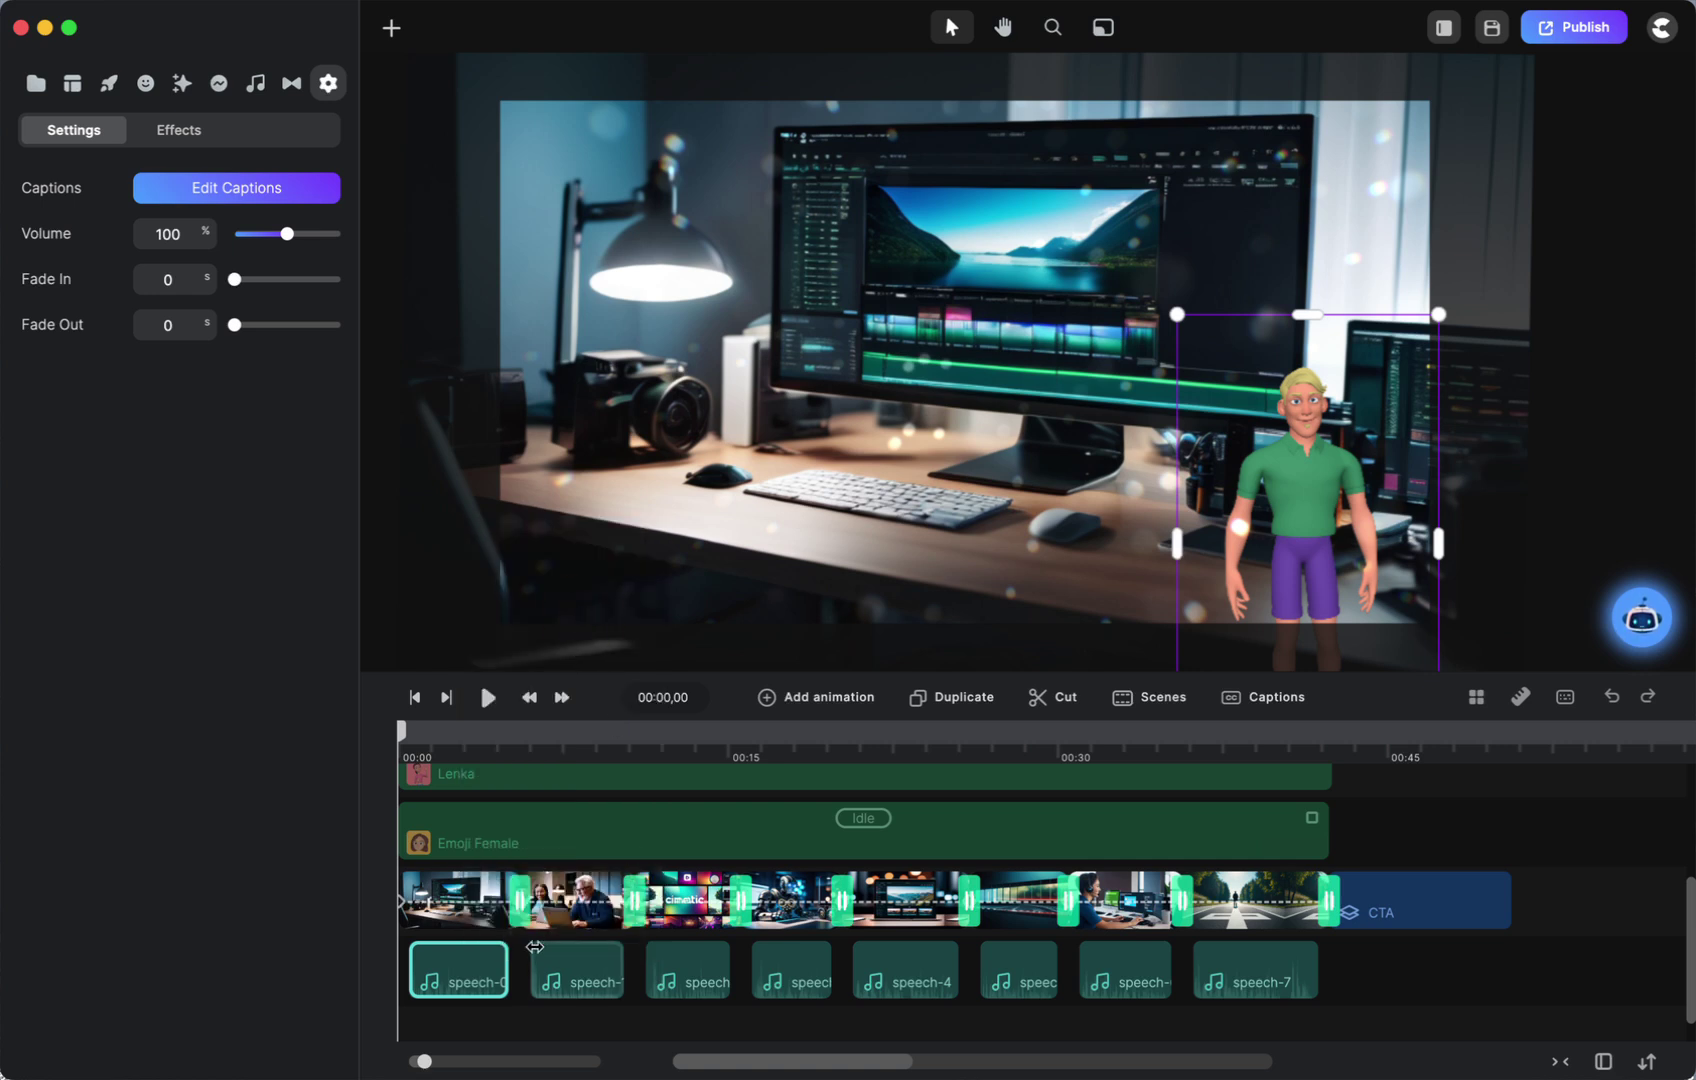
right_click(586, 982)
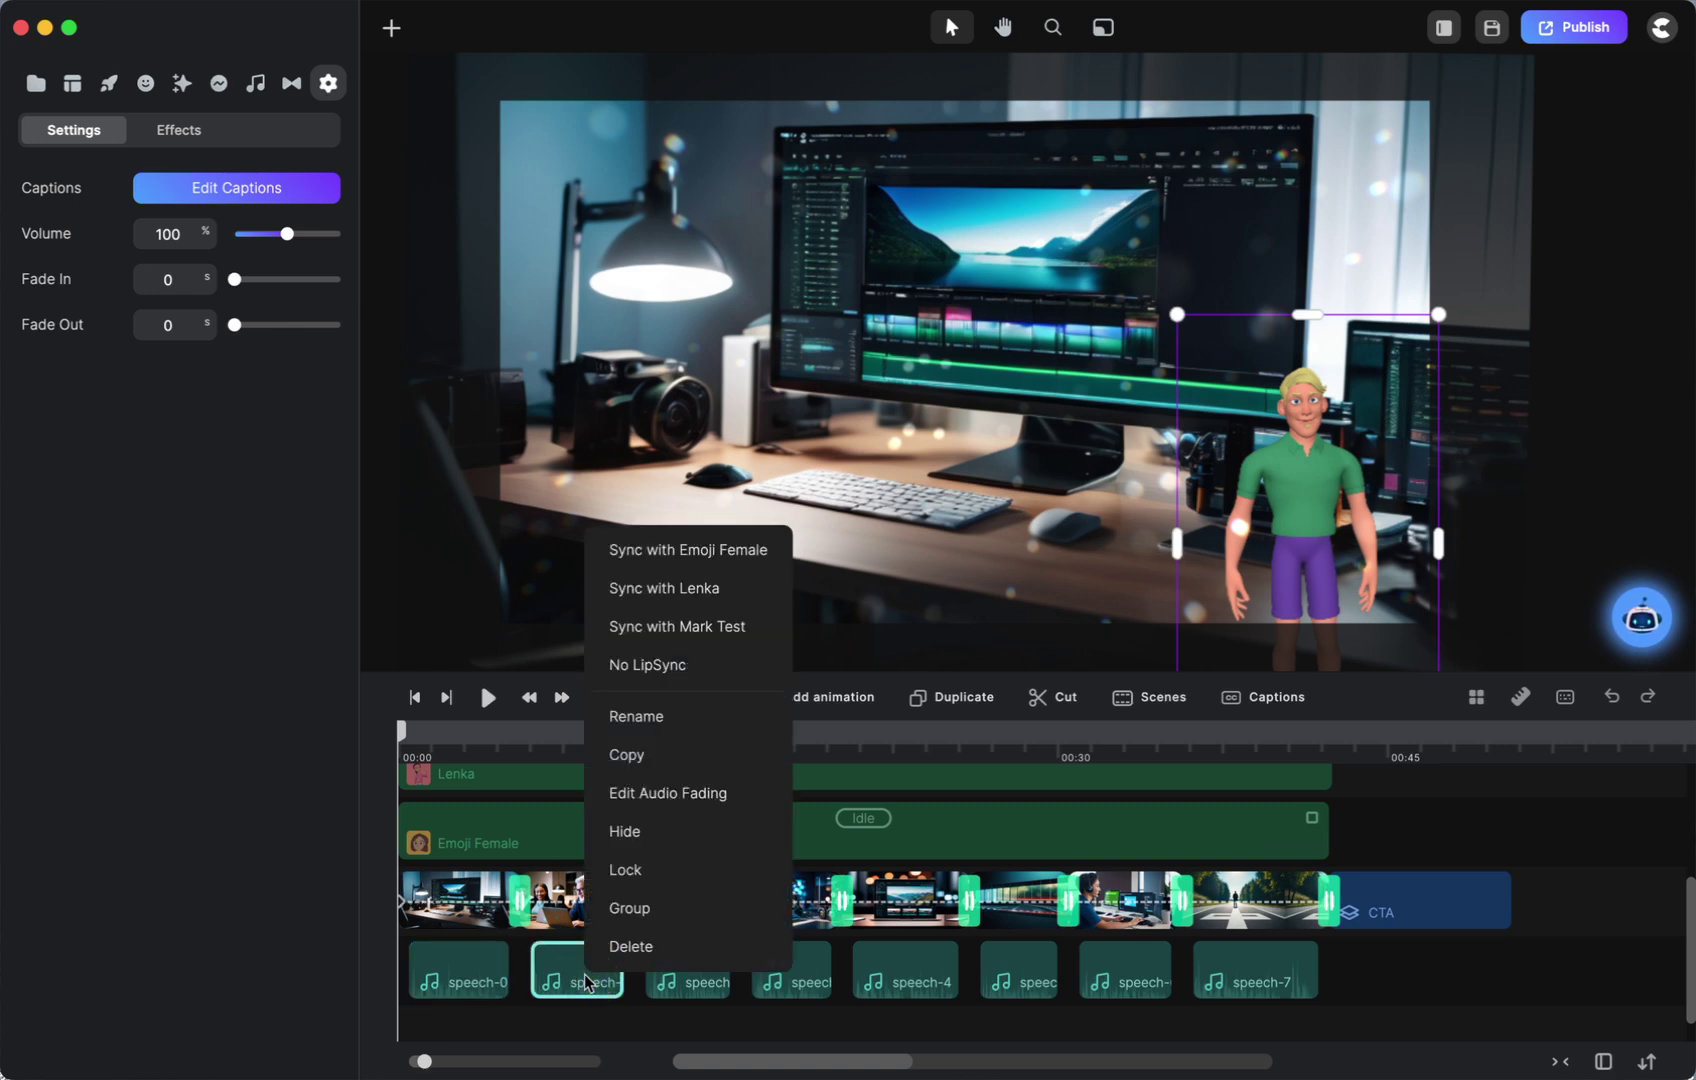
click(660, 635)
shift+click(678, 982)
right_click(678, 982)
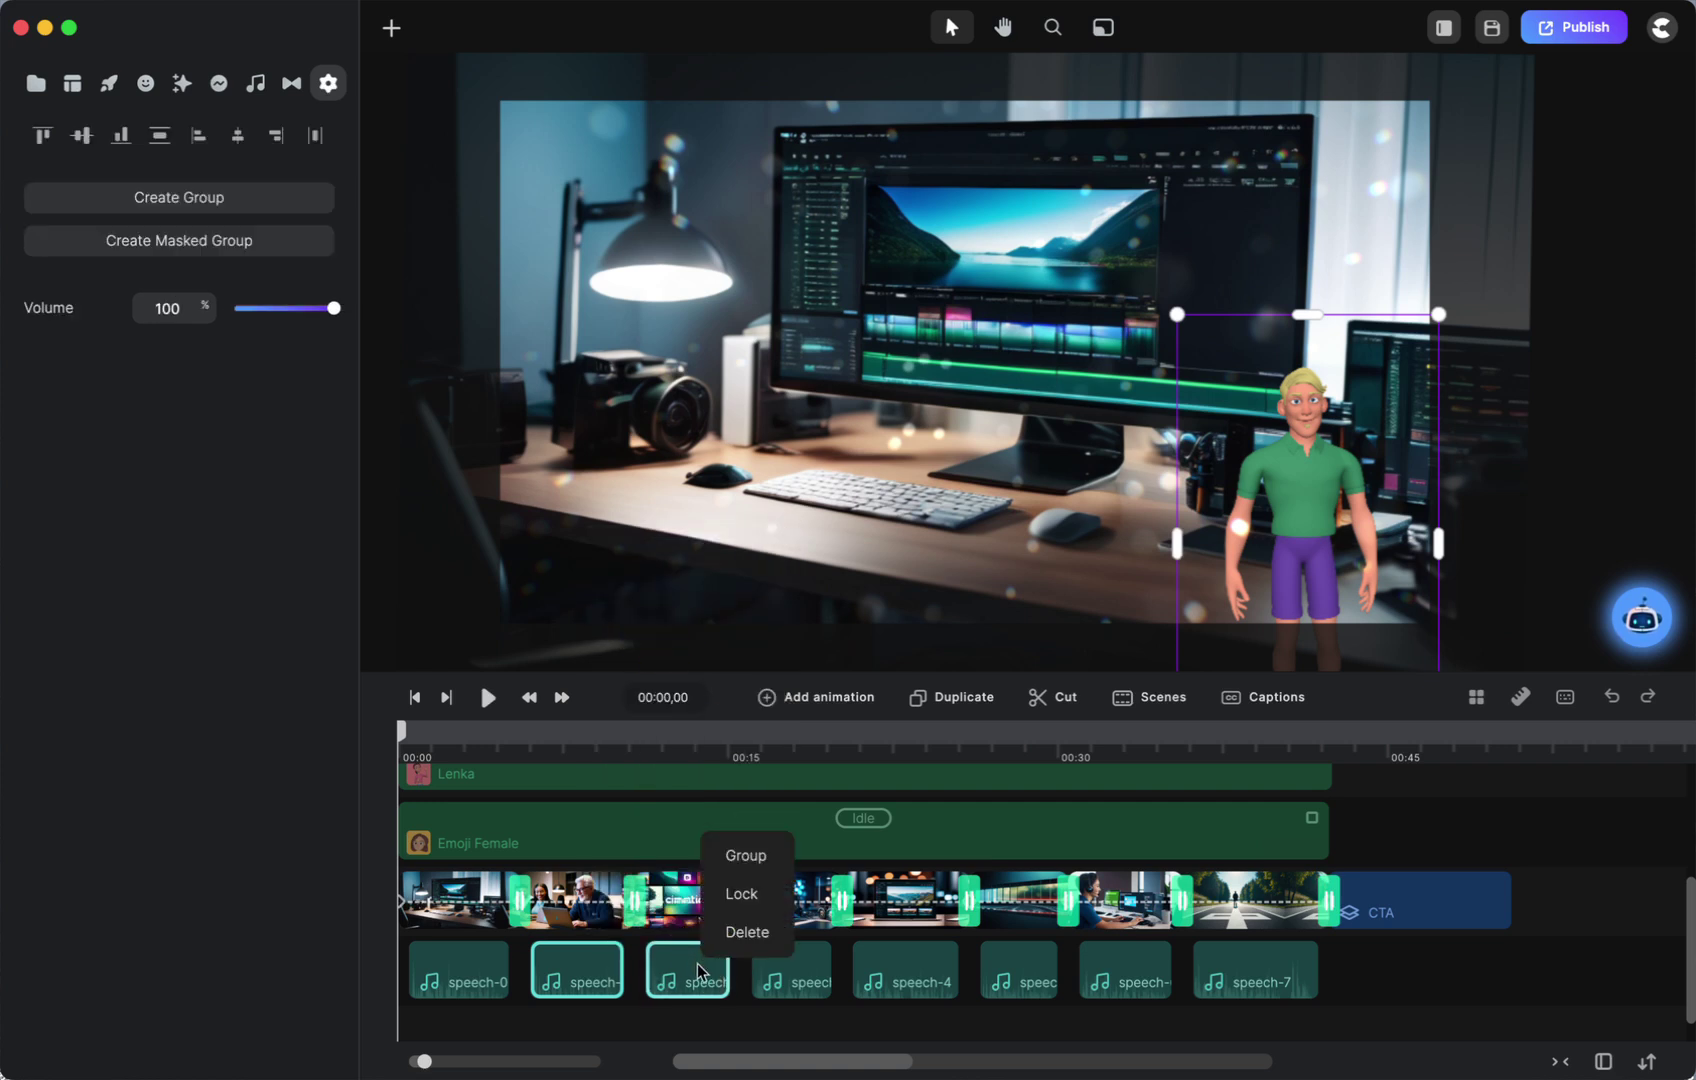
click(678, 986)
right_click(678, 986)
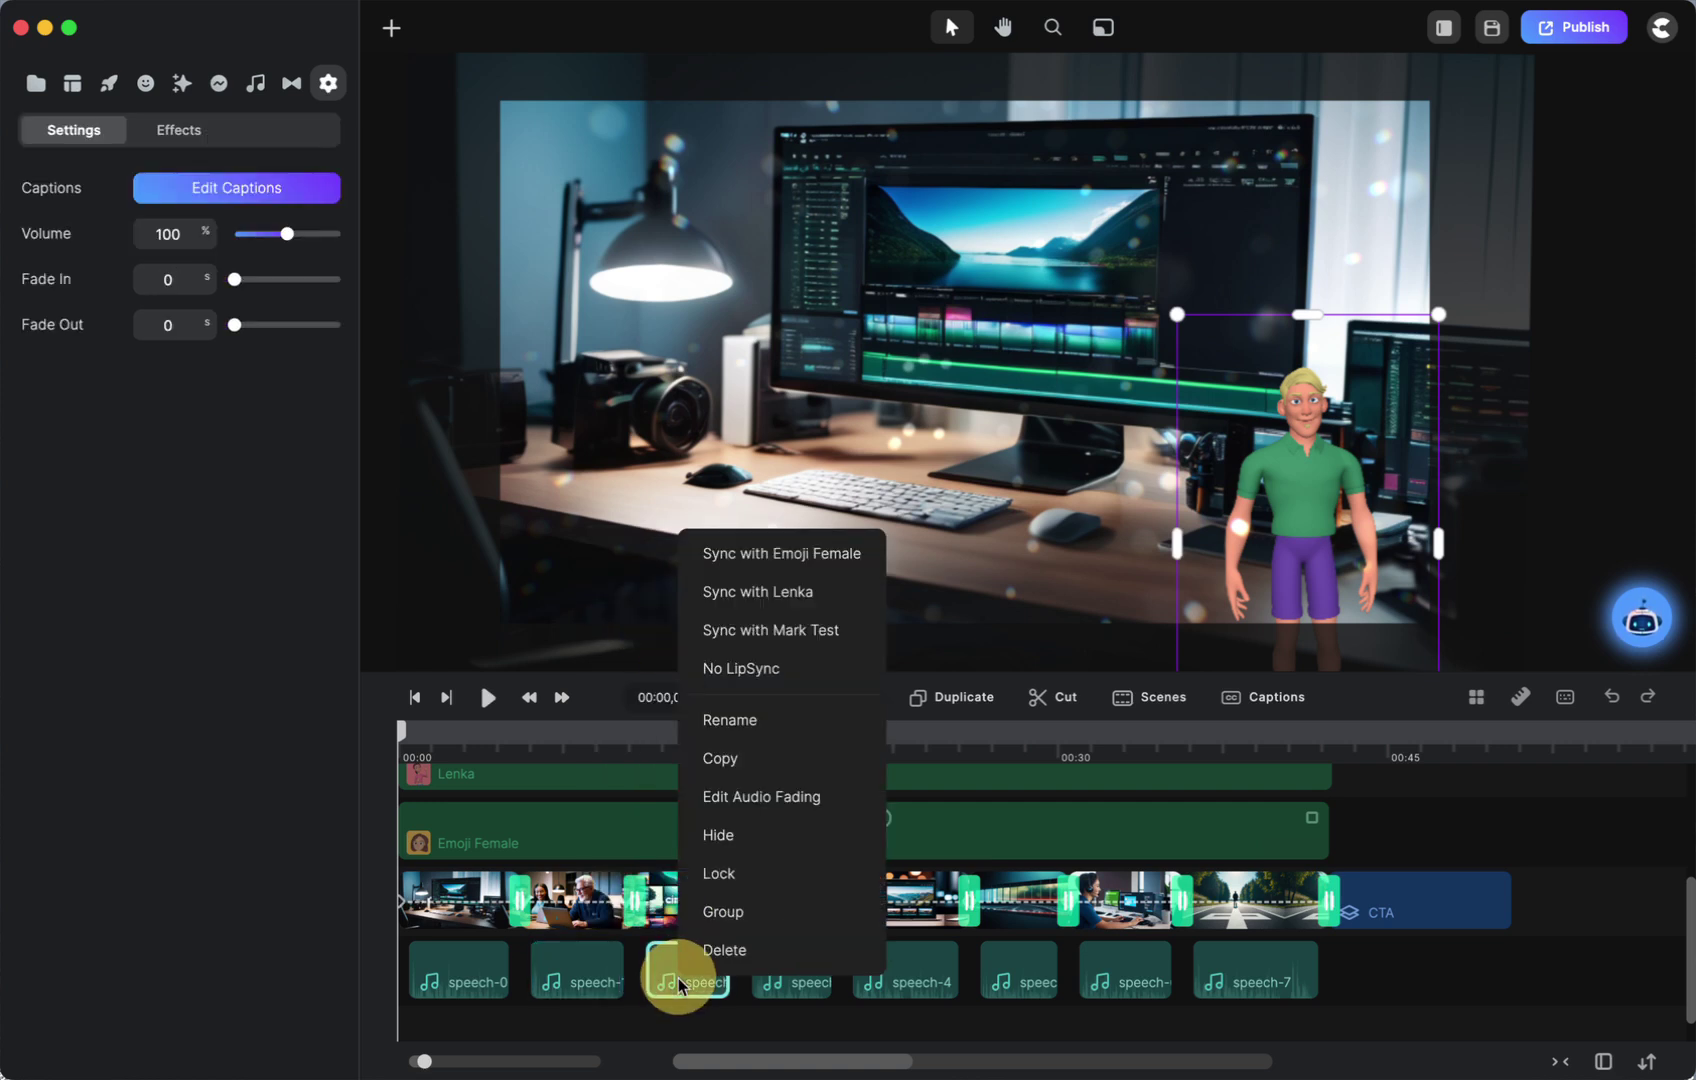
click(768, 646)
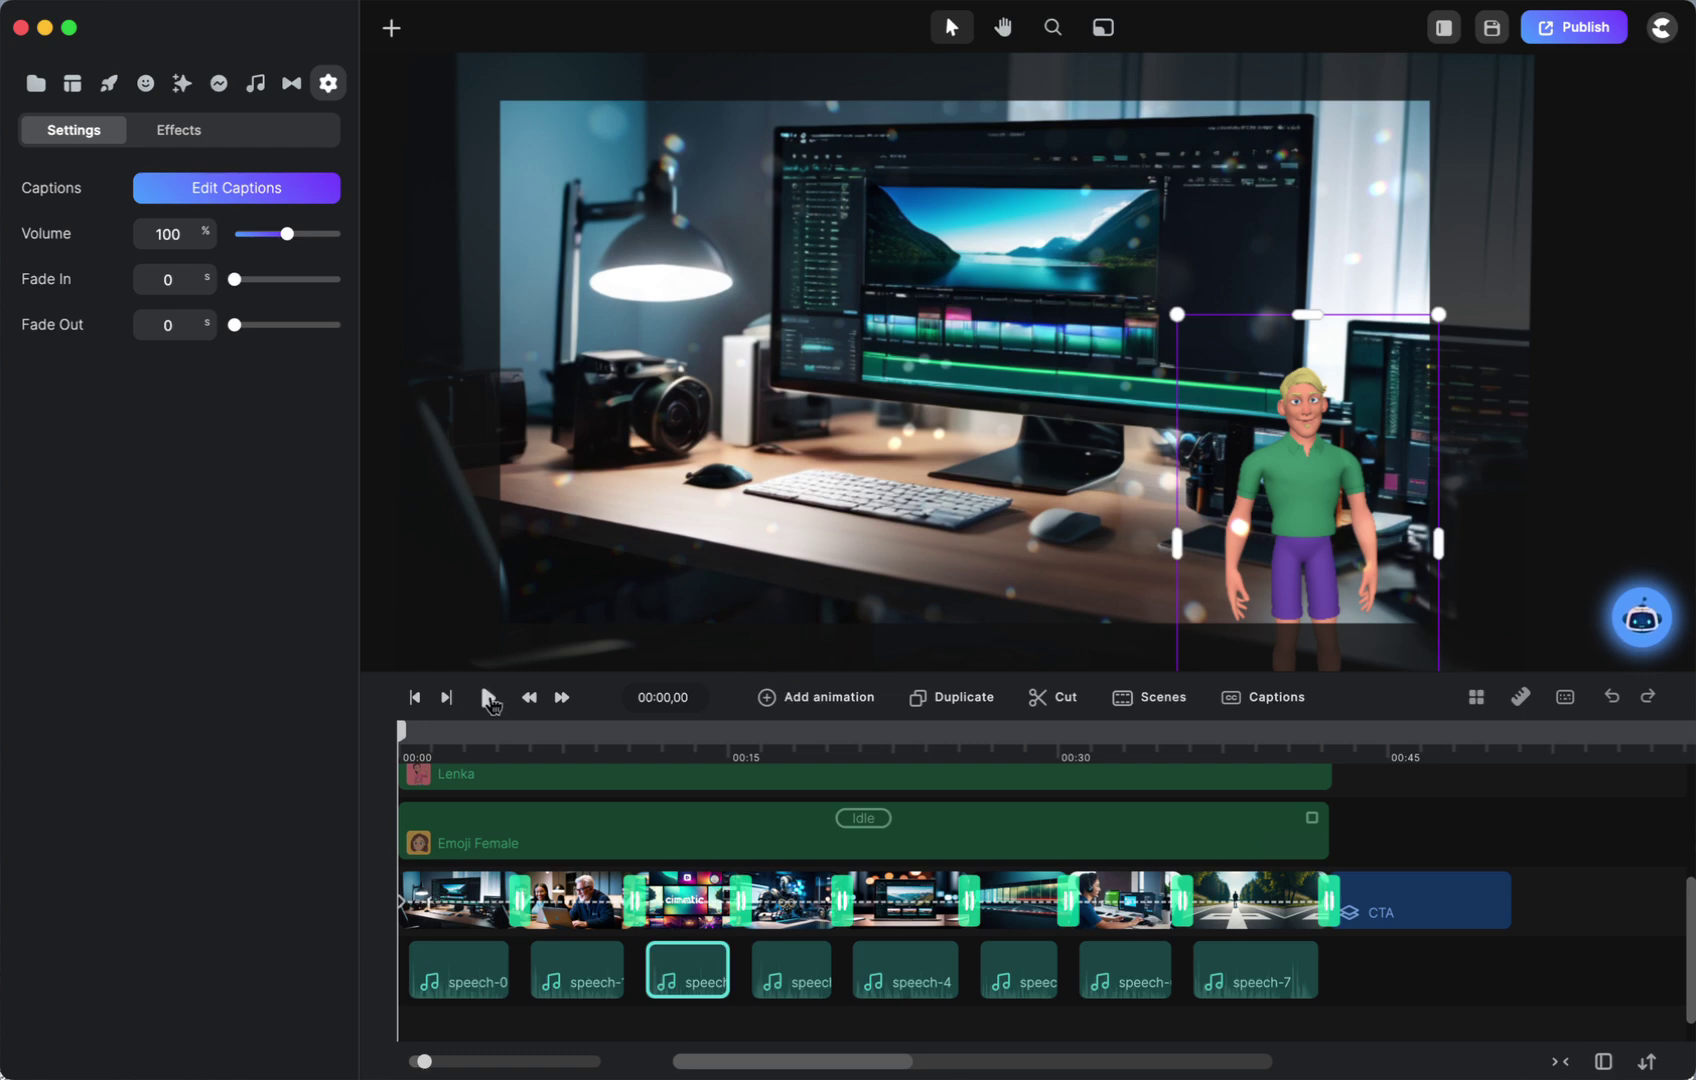
Preview the lip-sync, then enlarge Mark and move him right and down.
click(490, 699)
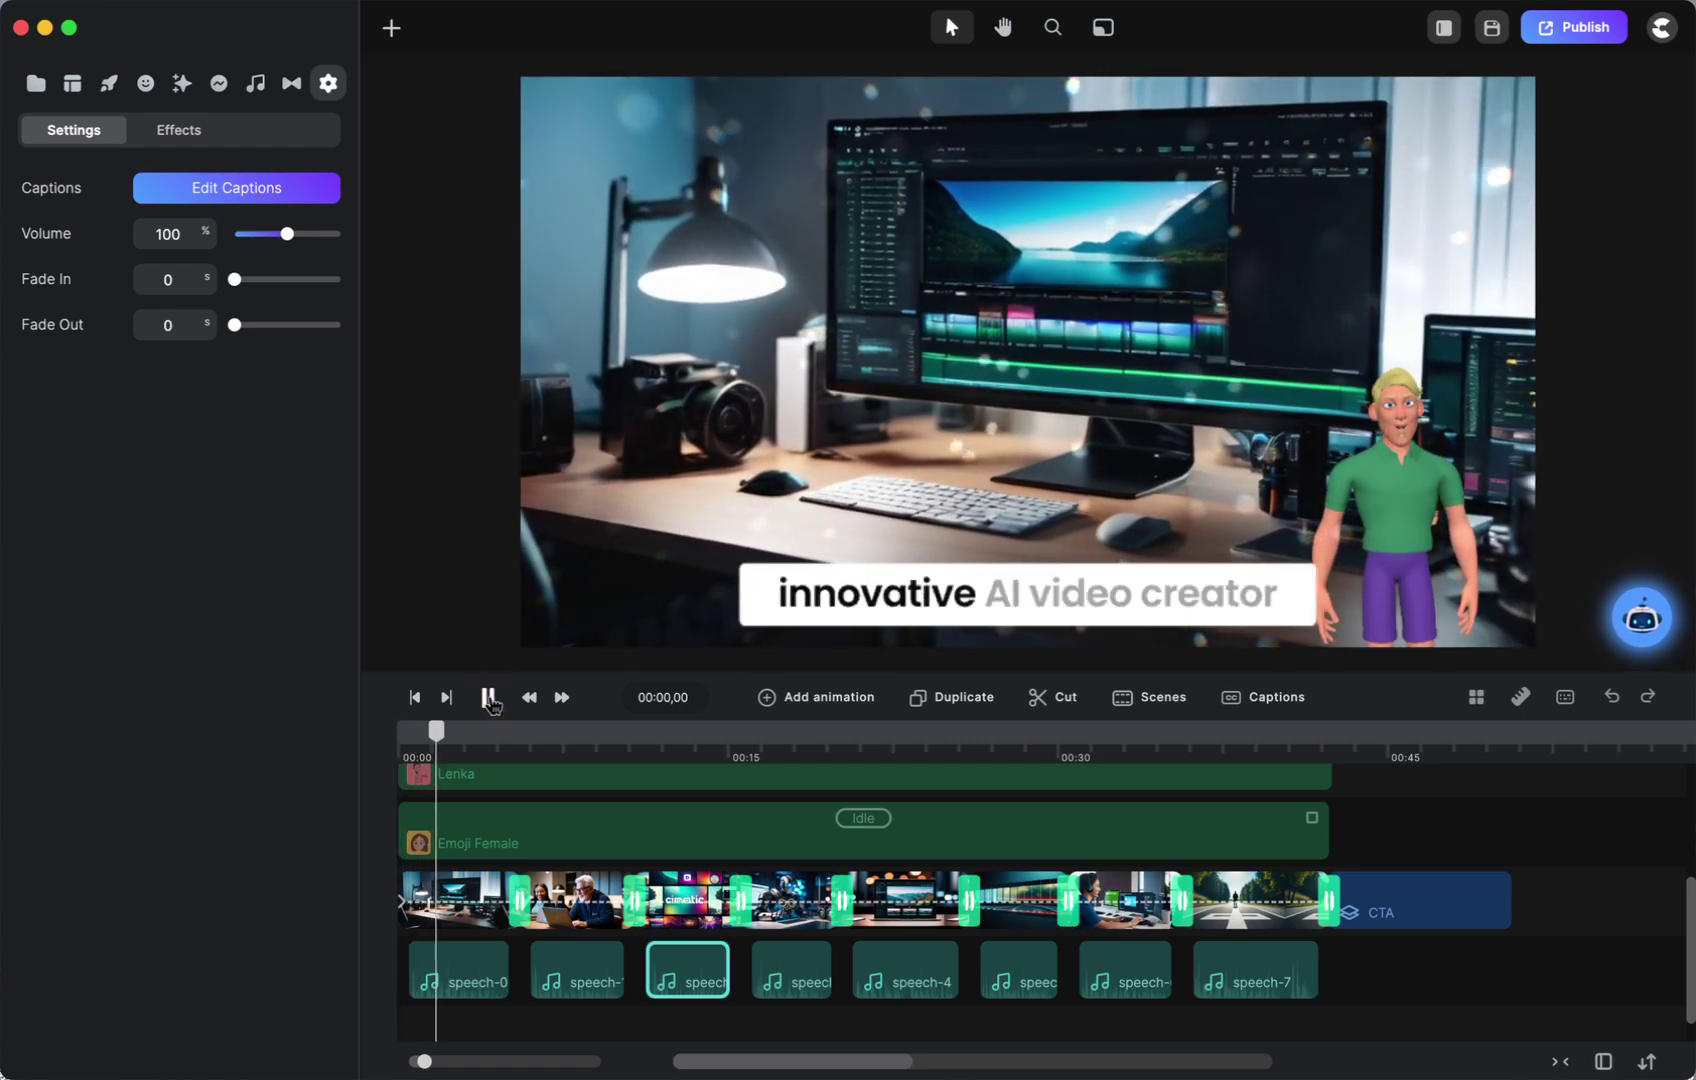
click(1280, 463)
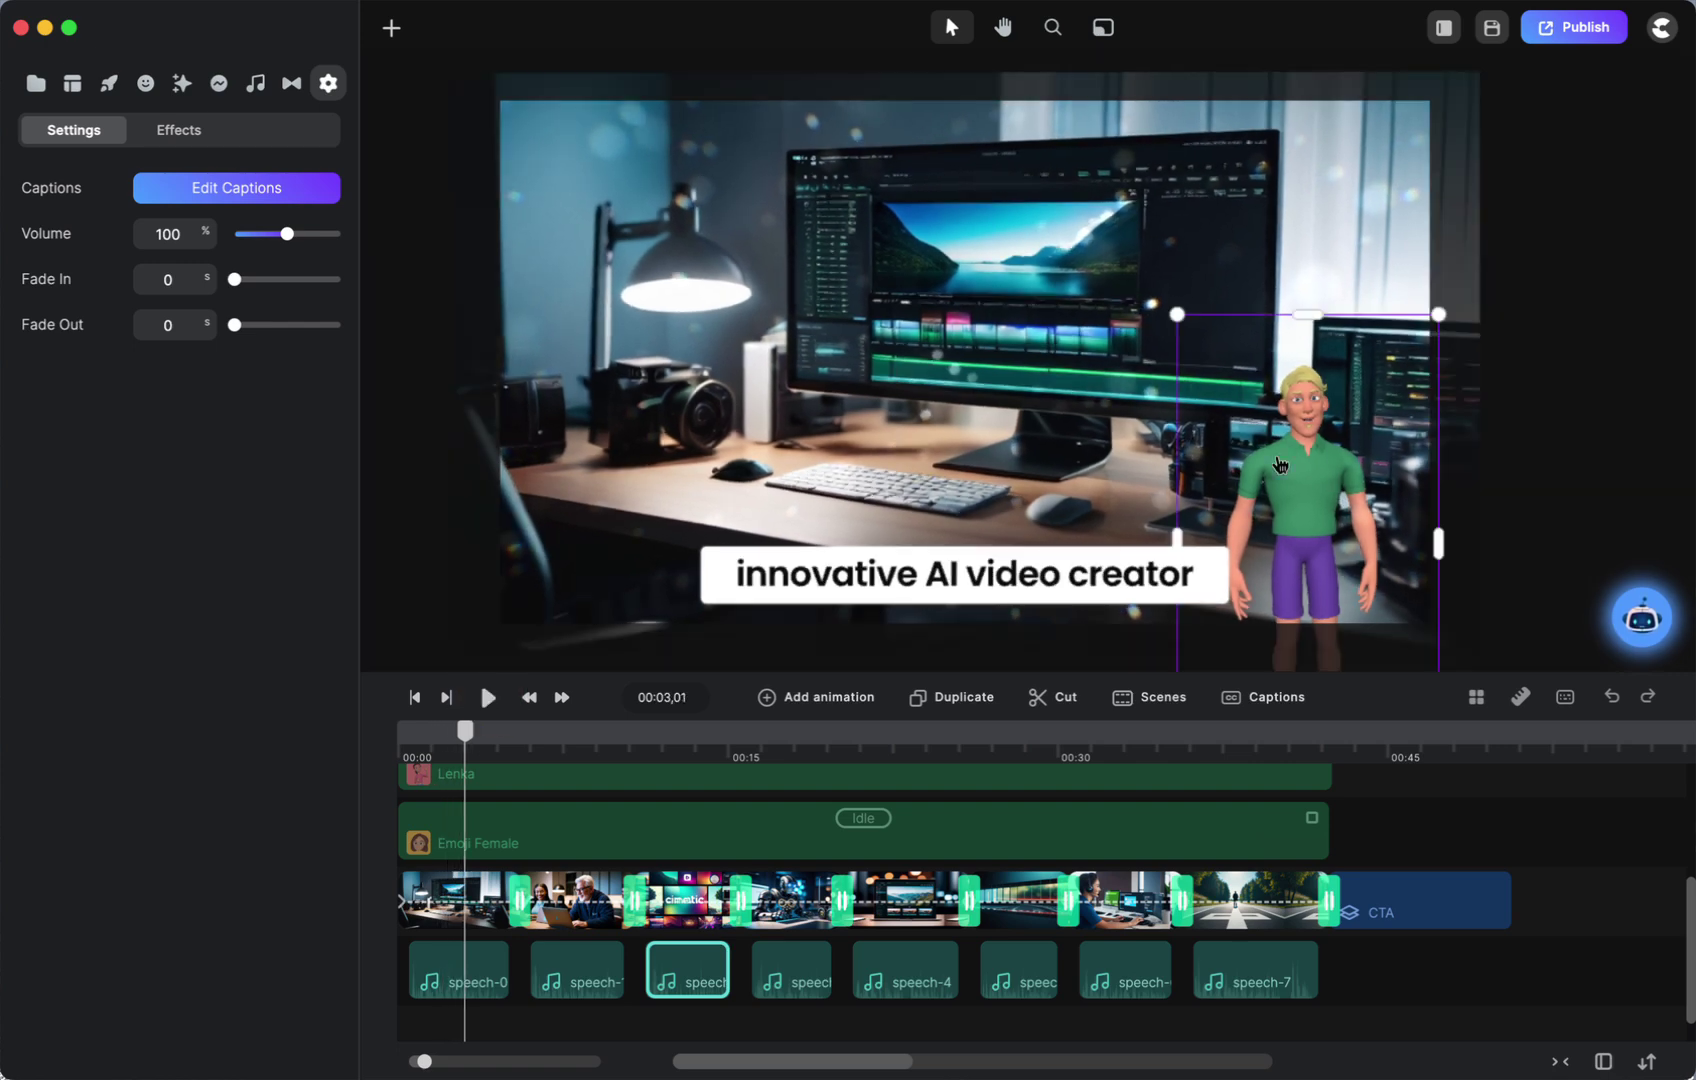
drag(1177, 314, 1075, 136)
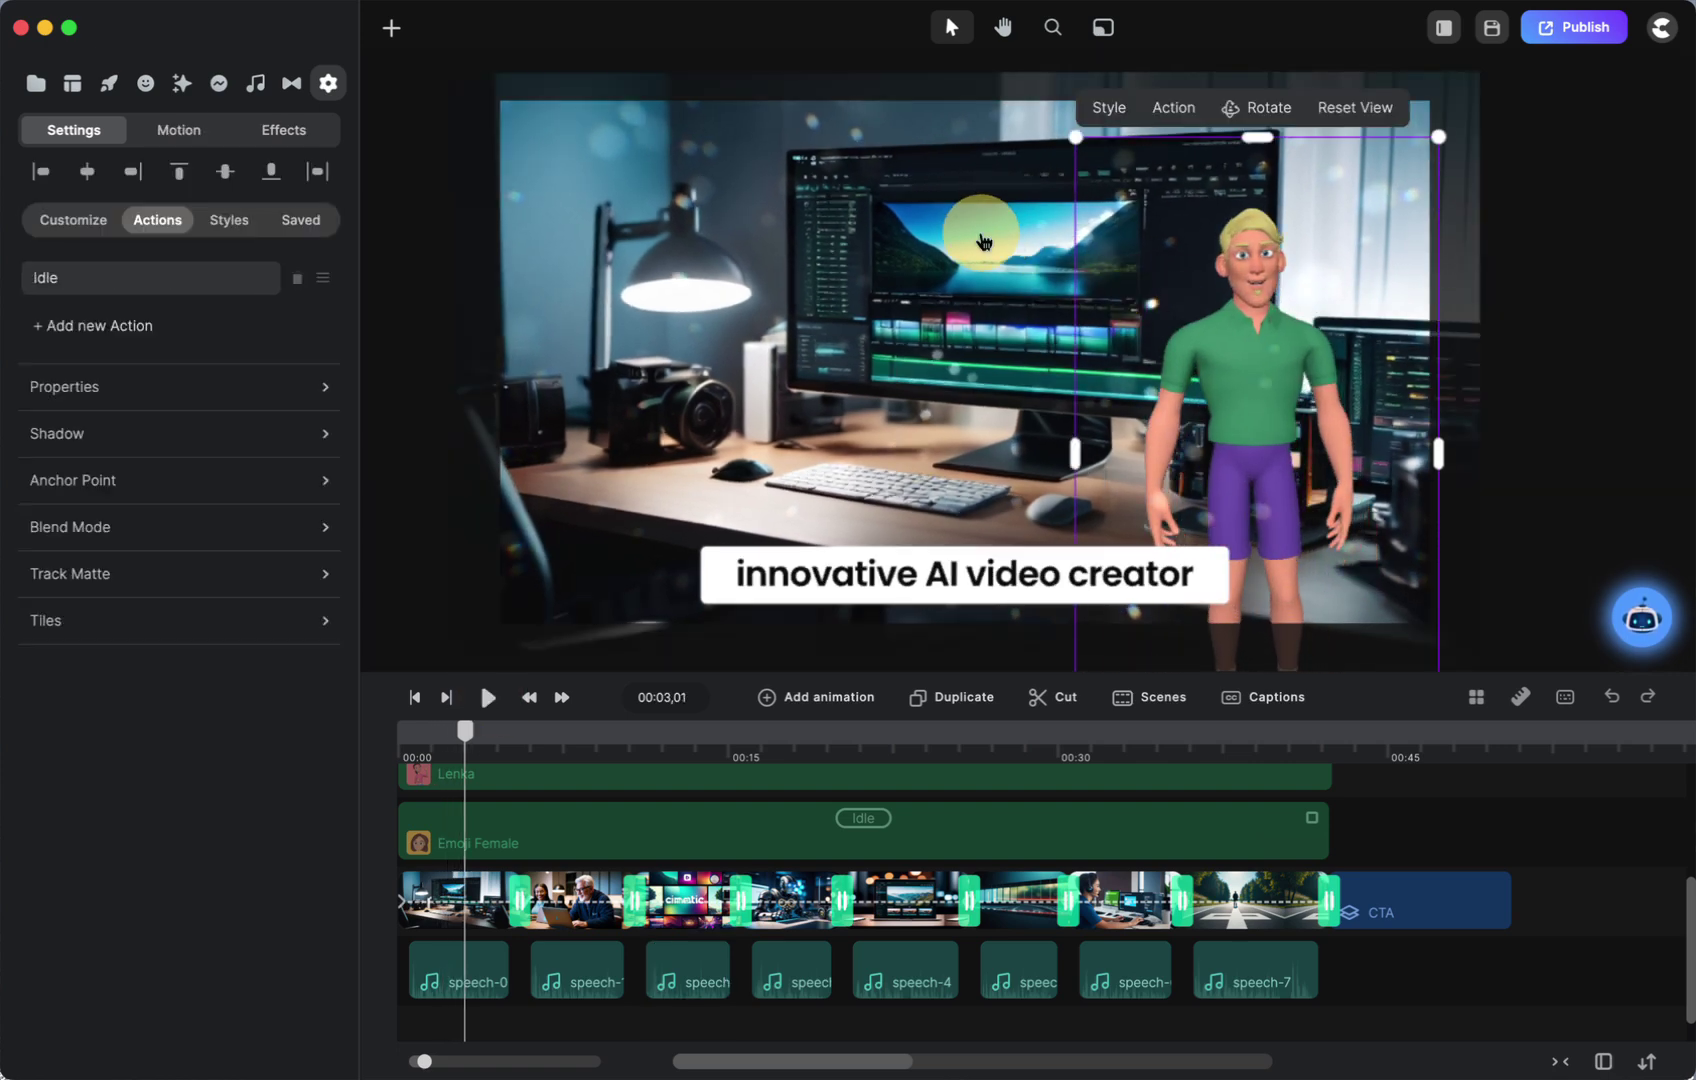
drag(1246, 404, 1295, 463)
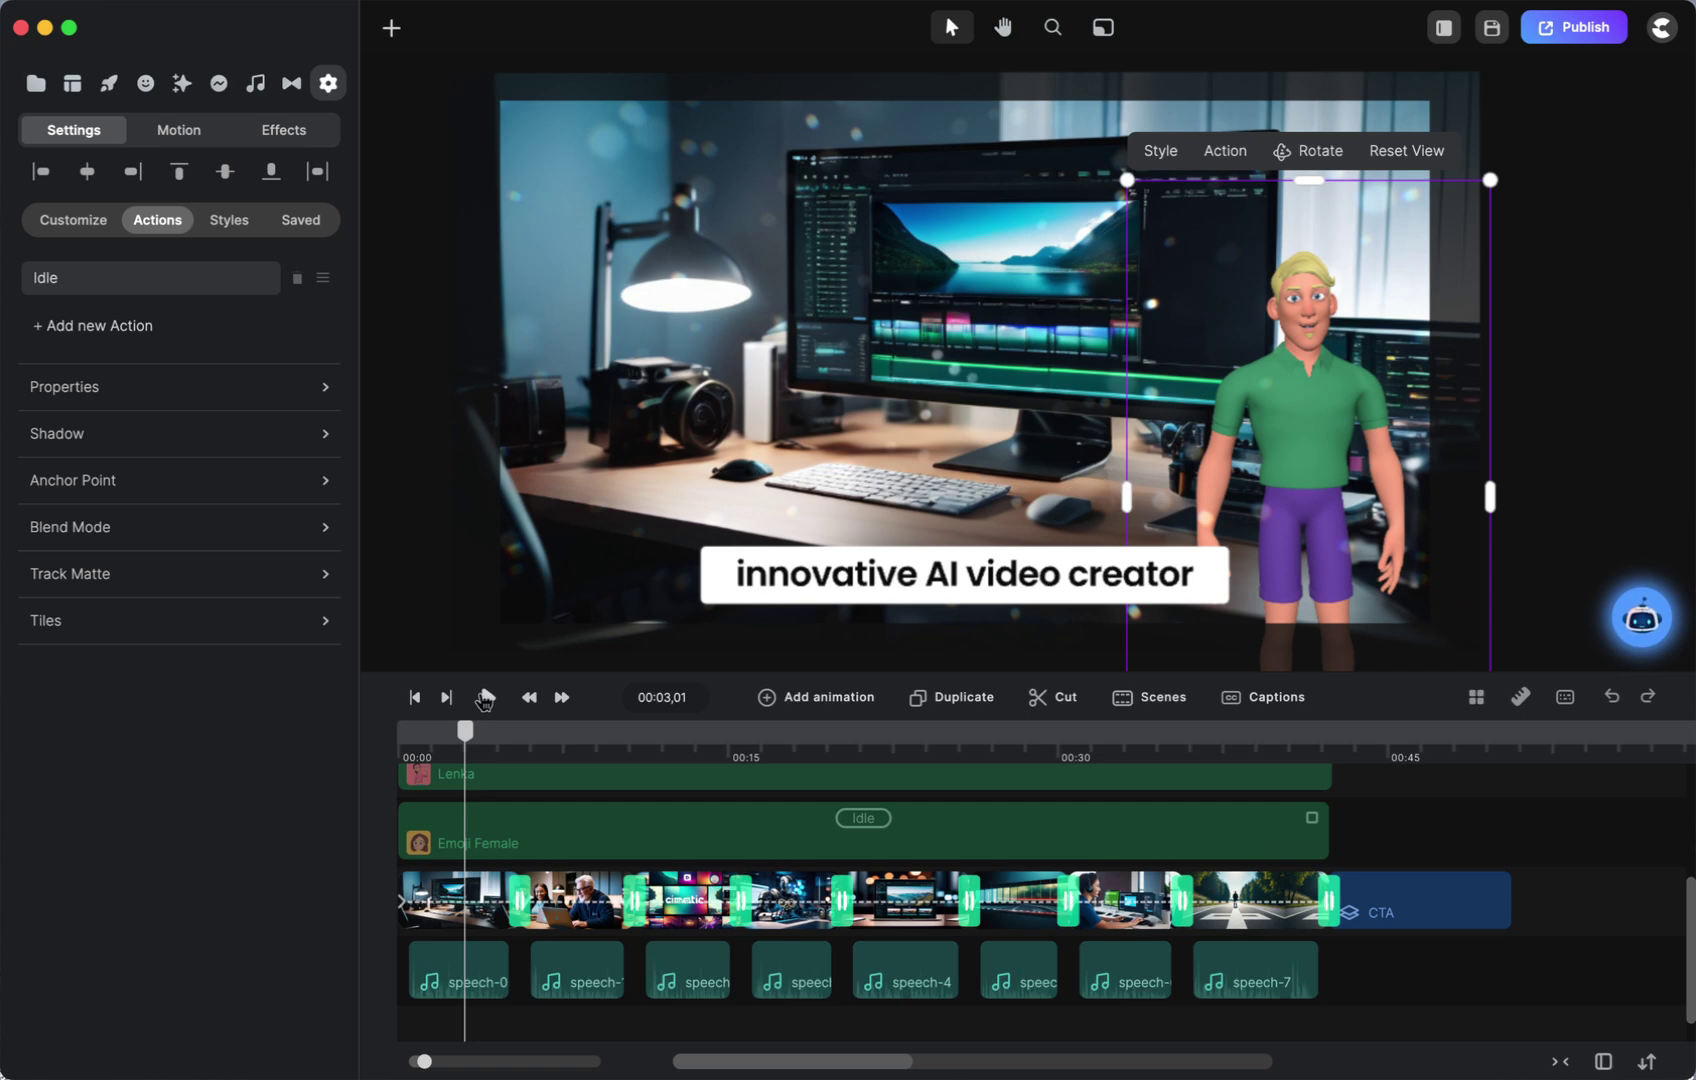
Preview from about 00:14, nudge Mark slightly right, and scrub to a later moment.
click(485, 699)
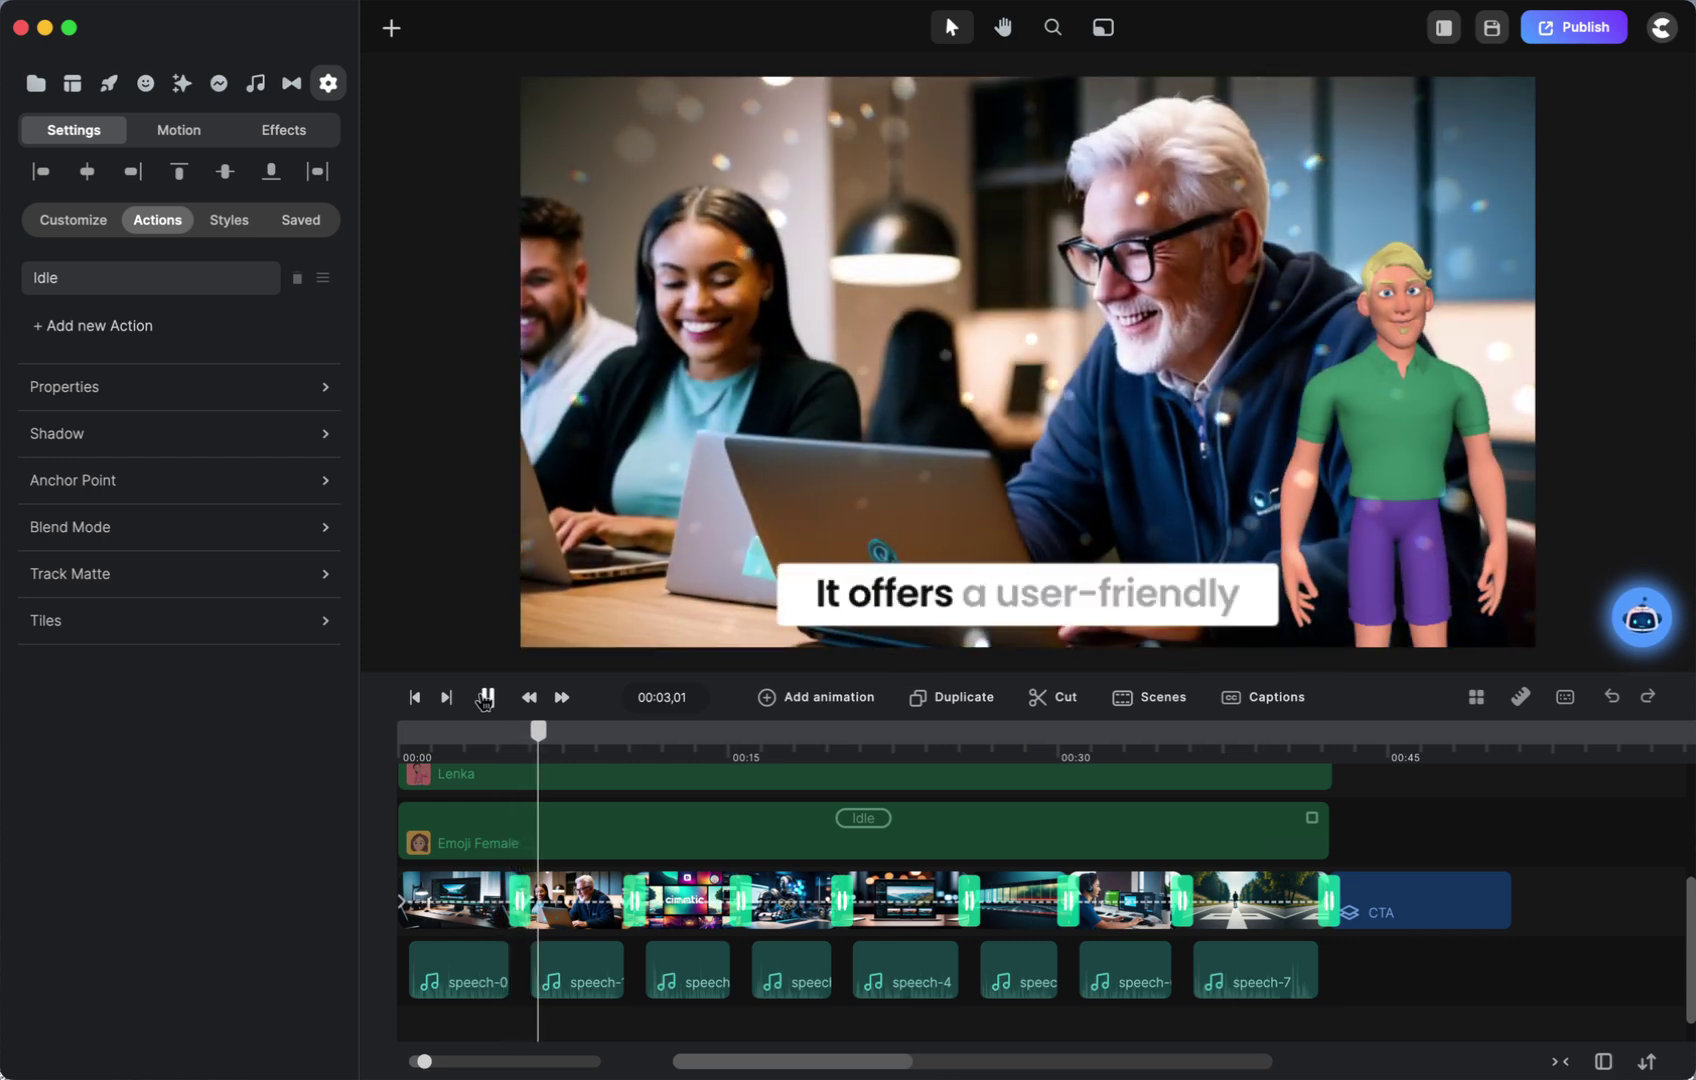
click(708, 731)
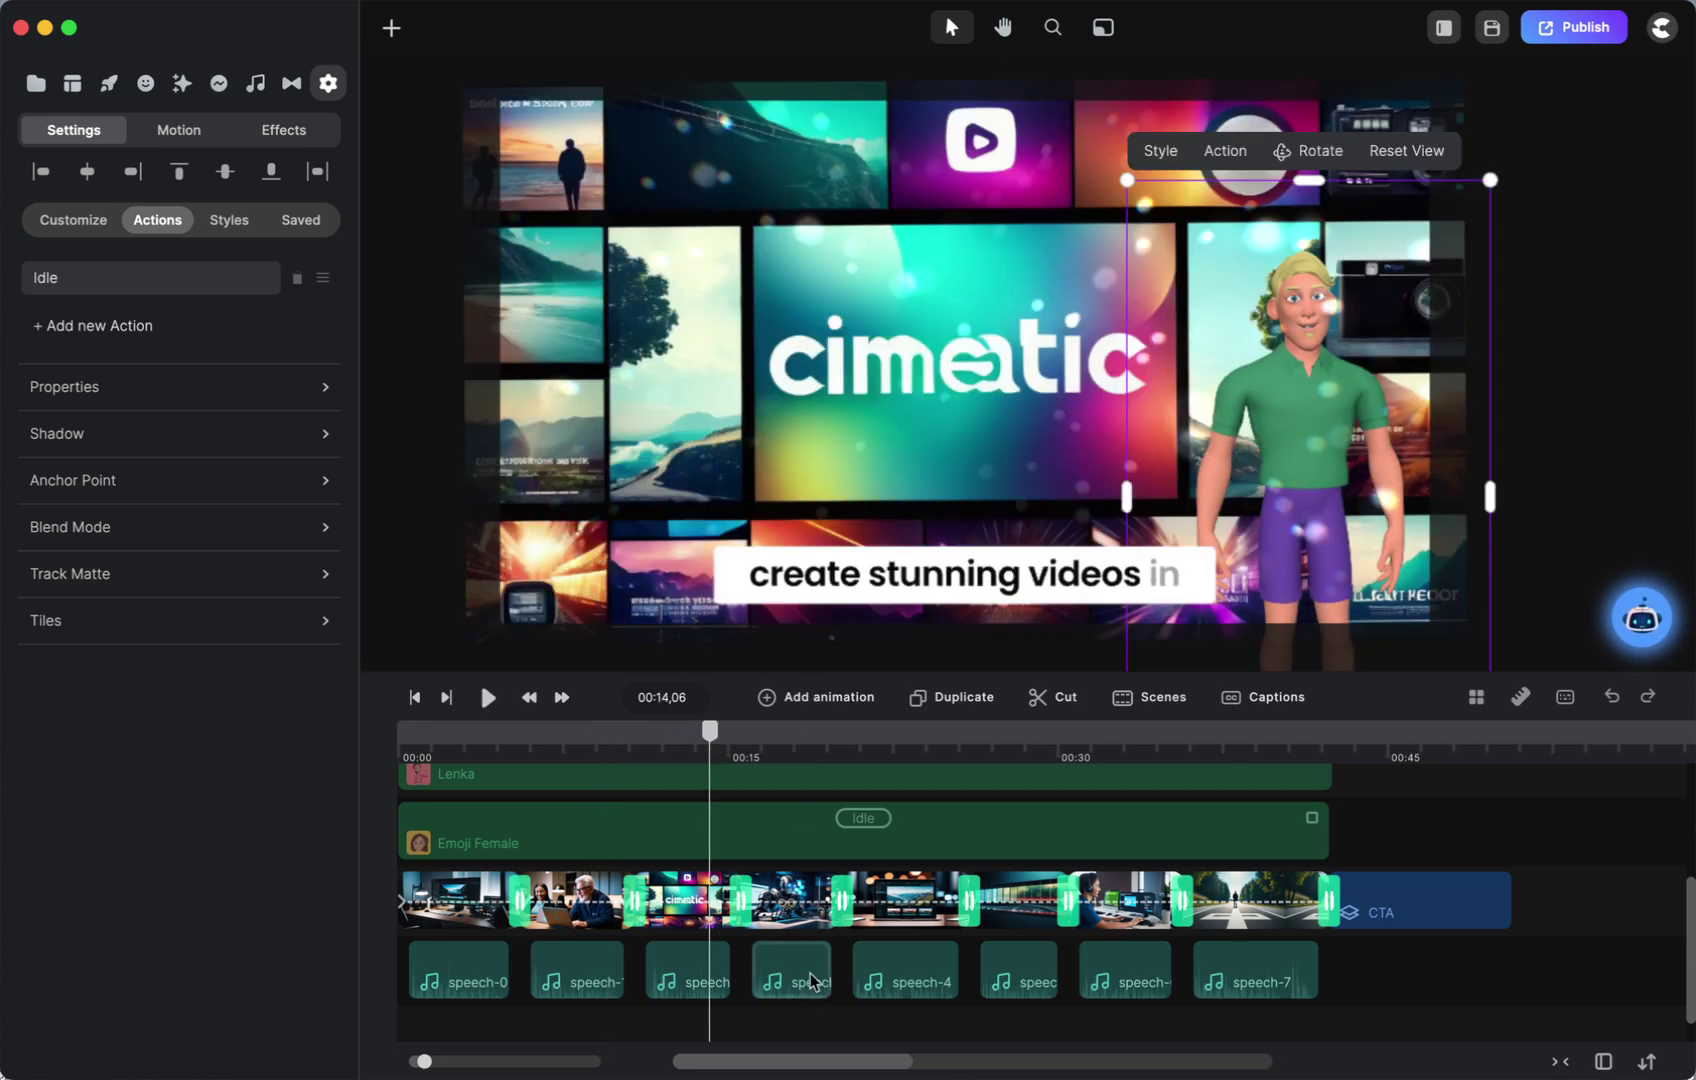
click(484, 698)
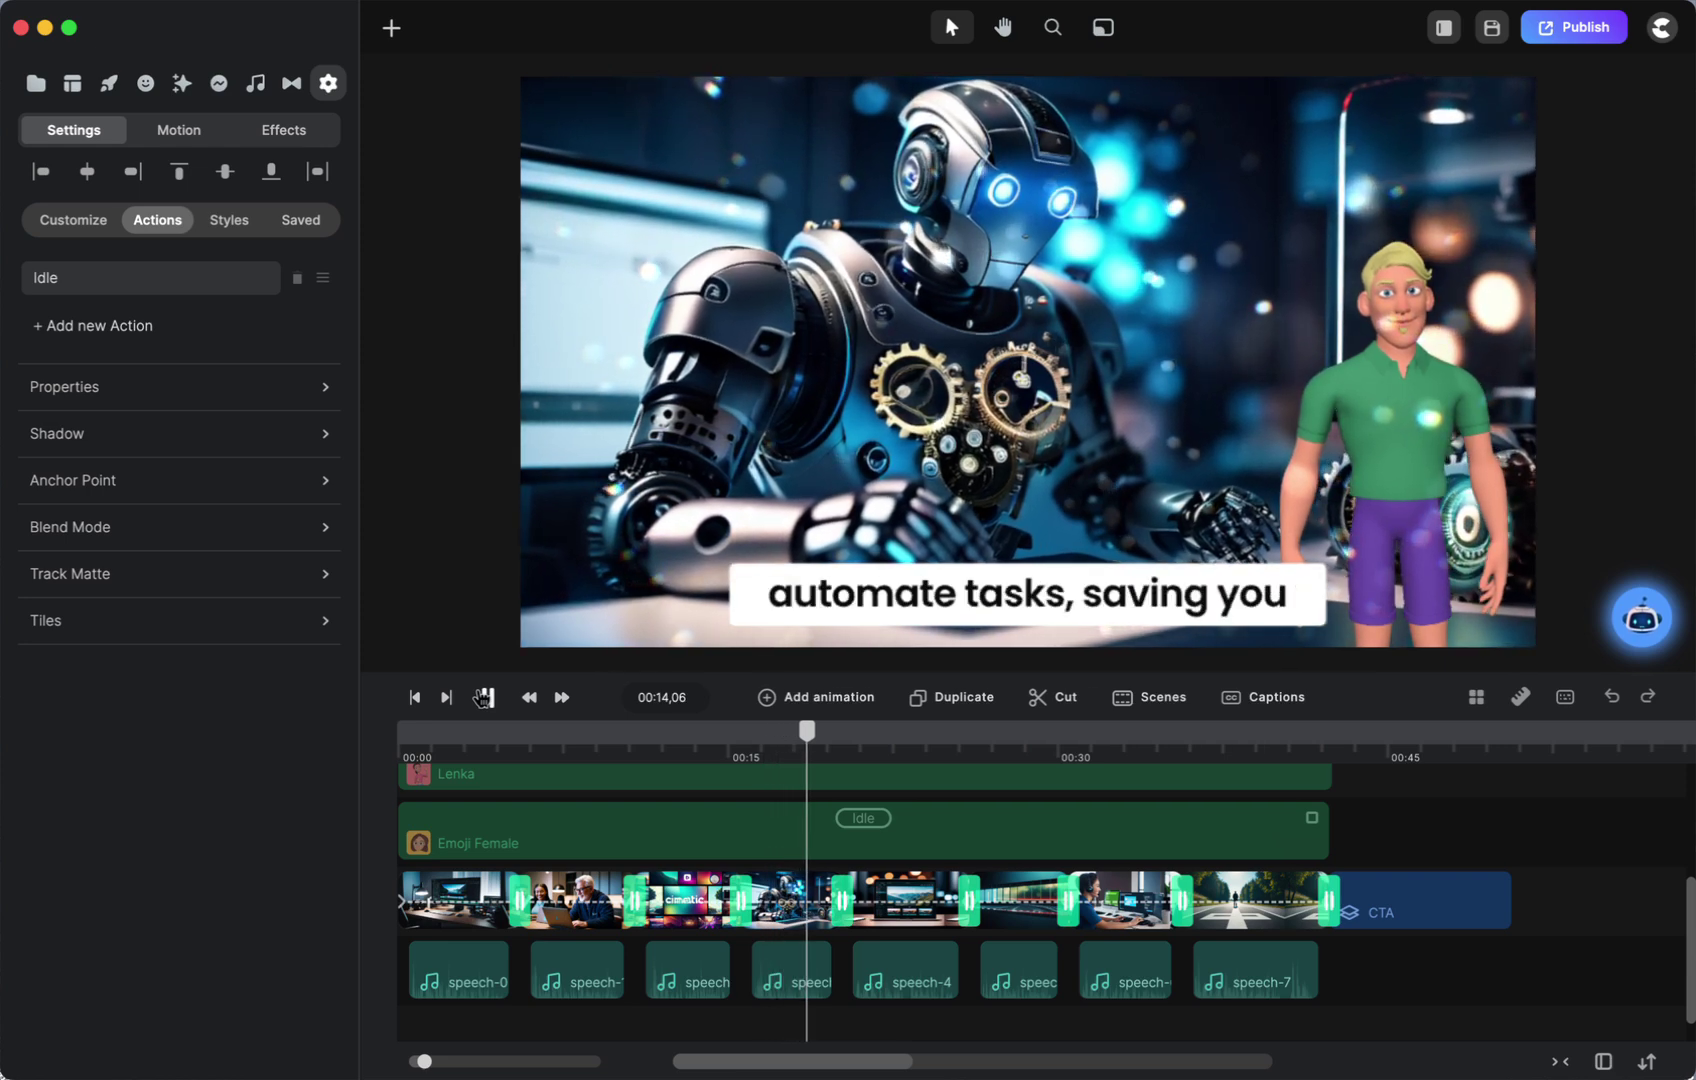
click(484, 698)
drag(1348, 294, 1377, 292)
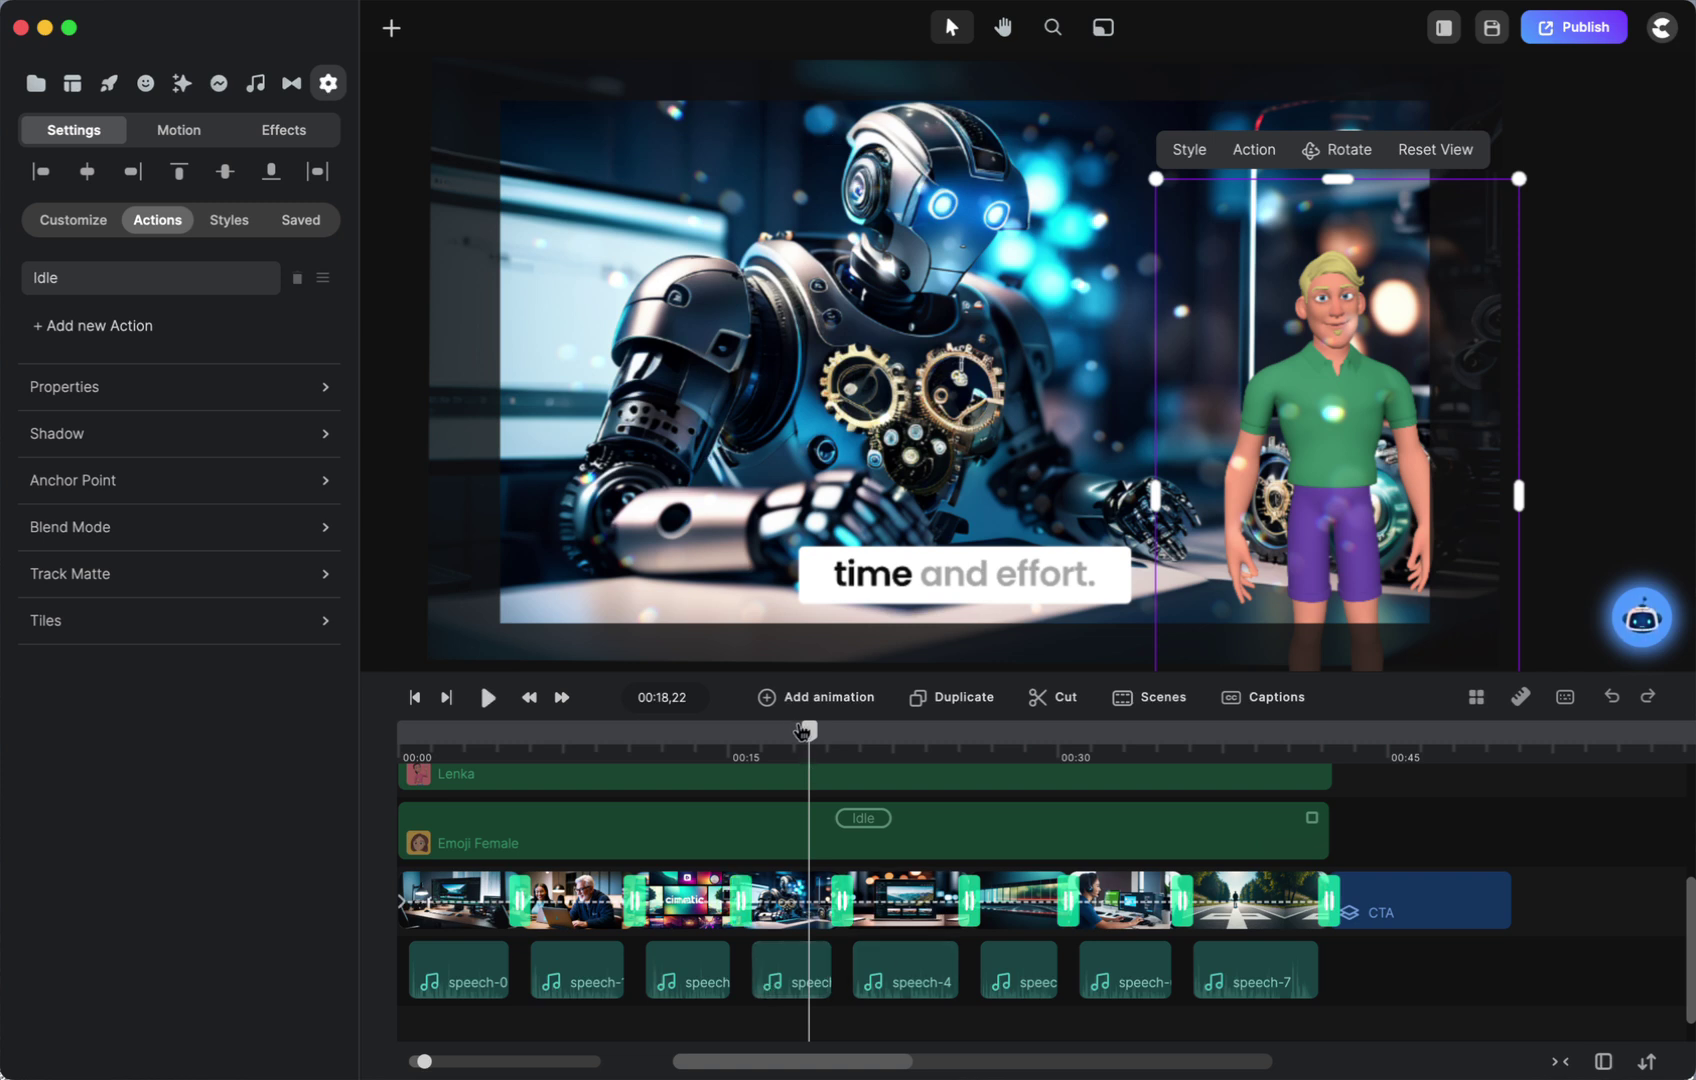
mouse_move(811, 739)
mouse_down()
mouse_move(849, 754)
mouse_move(792, 744)
mouse_up()
Lip-sync speech-3 under 'time and effort.' to Mark Test and scrub to check it.
right_click(768, 985)
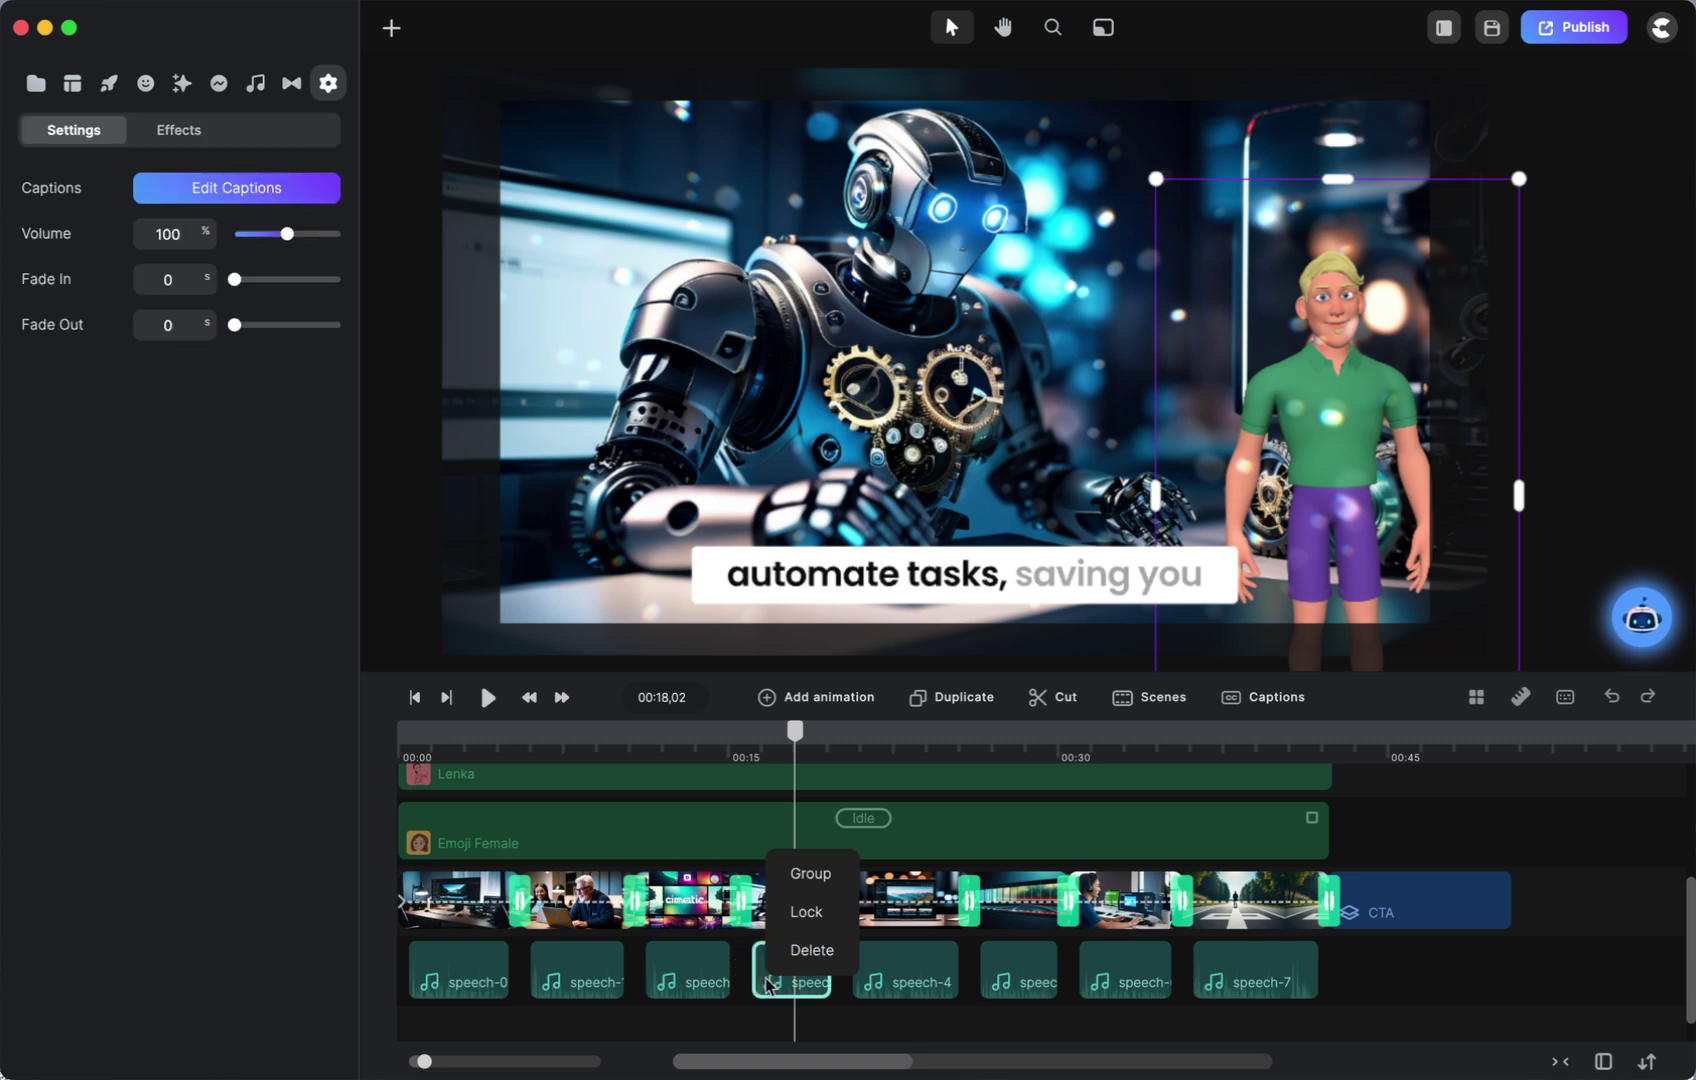
right_click(768, 985)
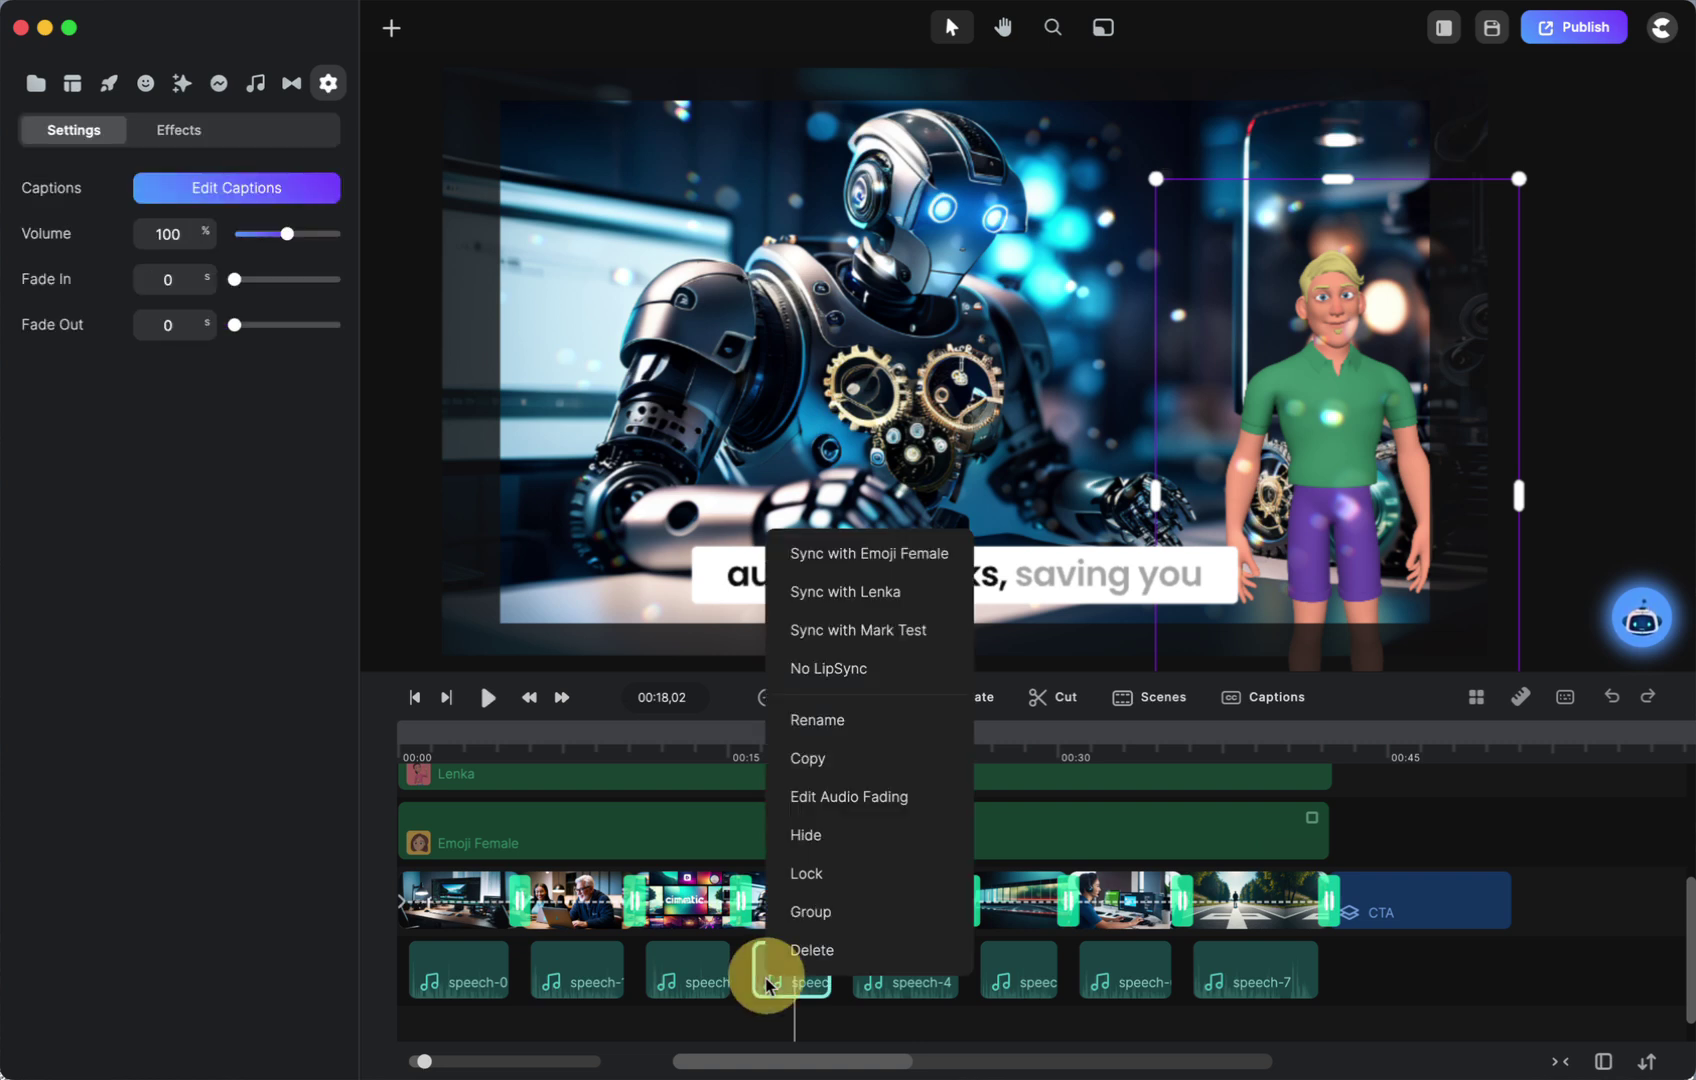
click(867, 634)
drag(795, 736, 827, 752)
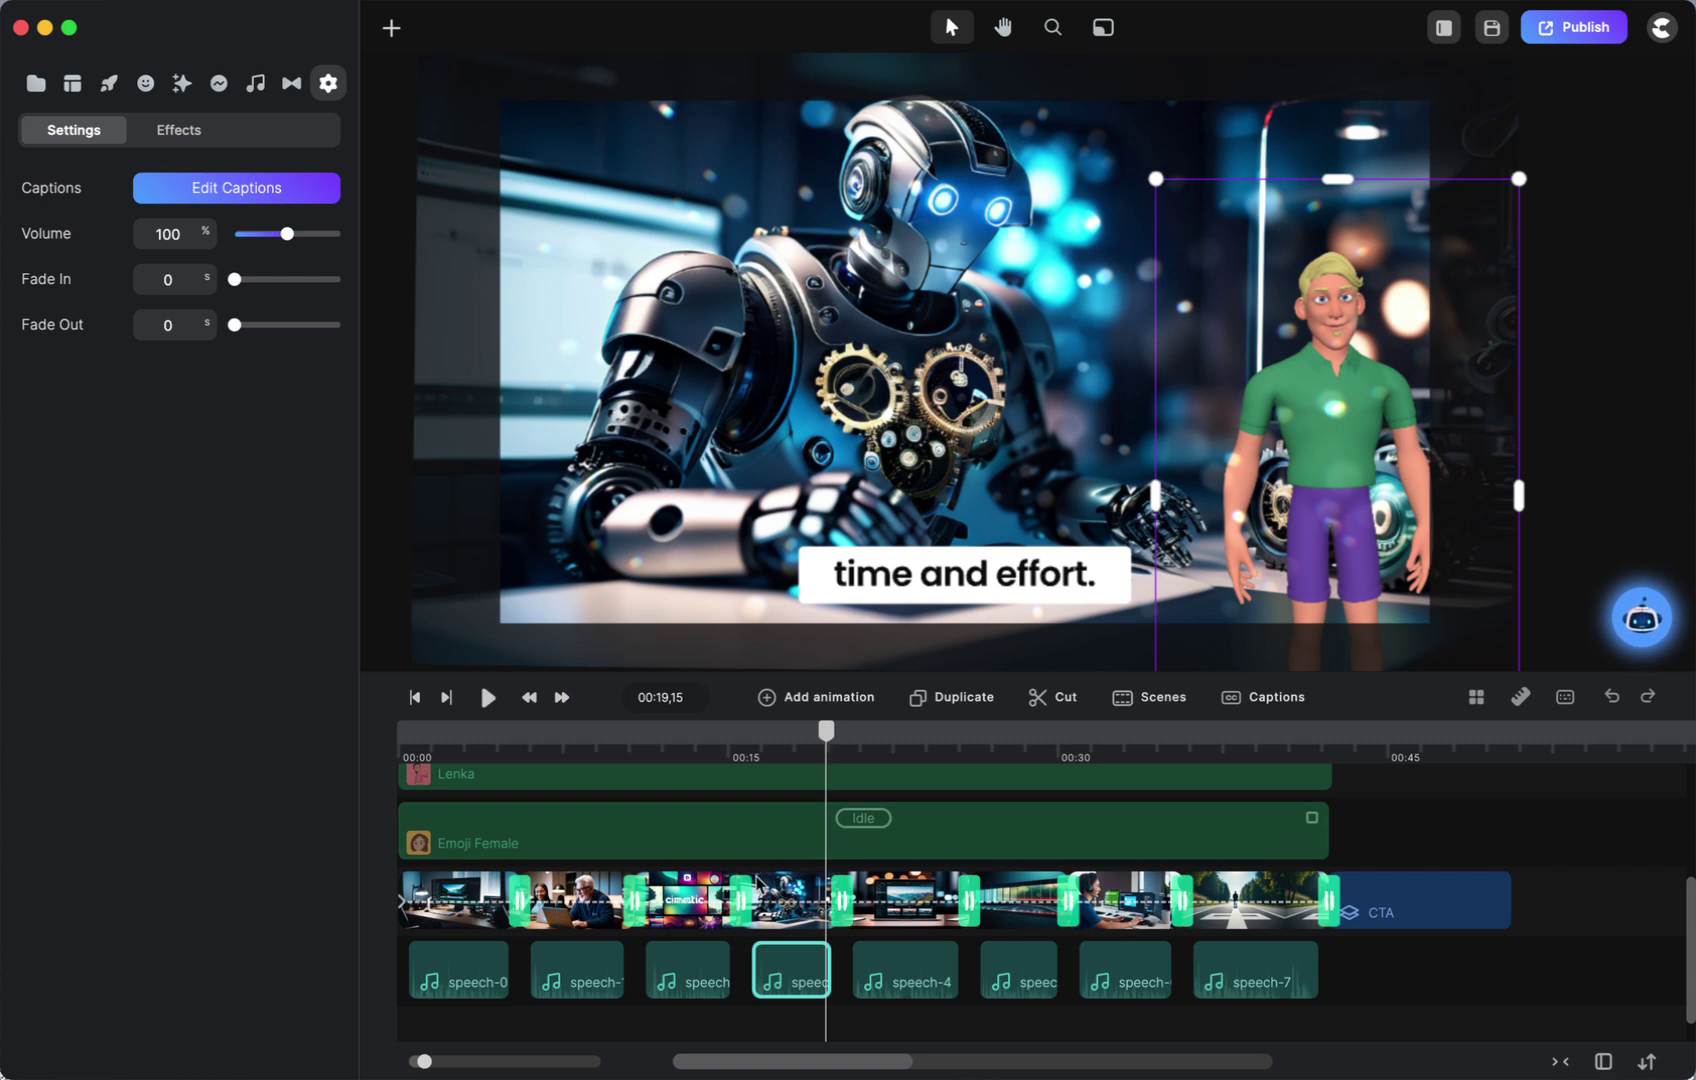
scroll(723, 854, up, 3)
Hide Mark Test, show Lenka, and preview the scene with her.
right_click(719, 851)
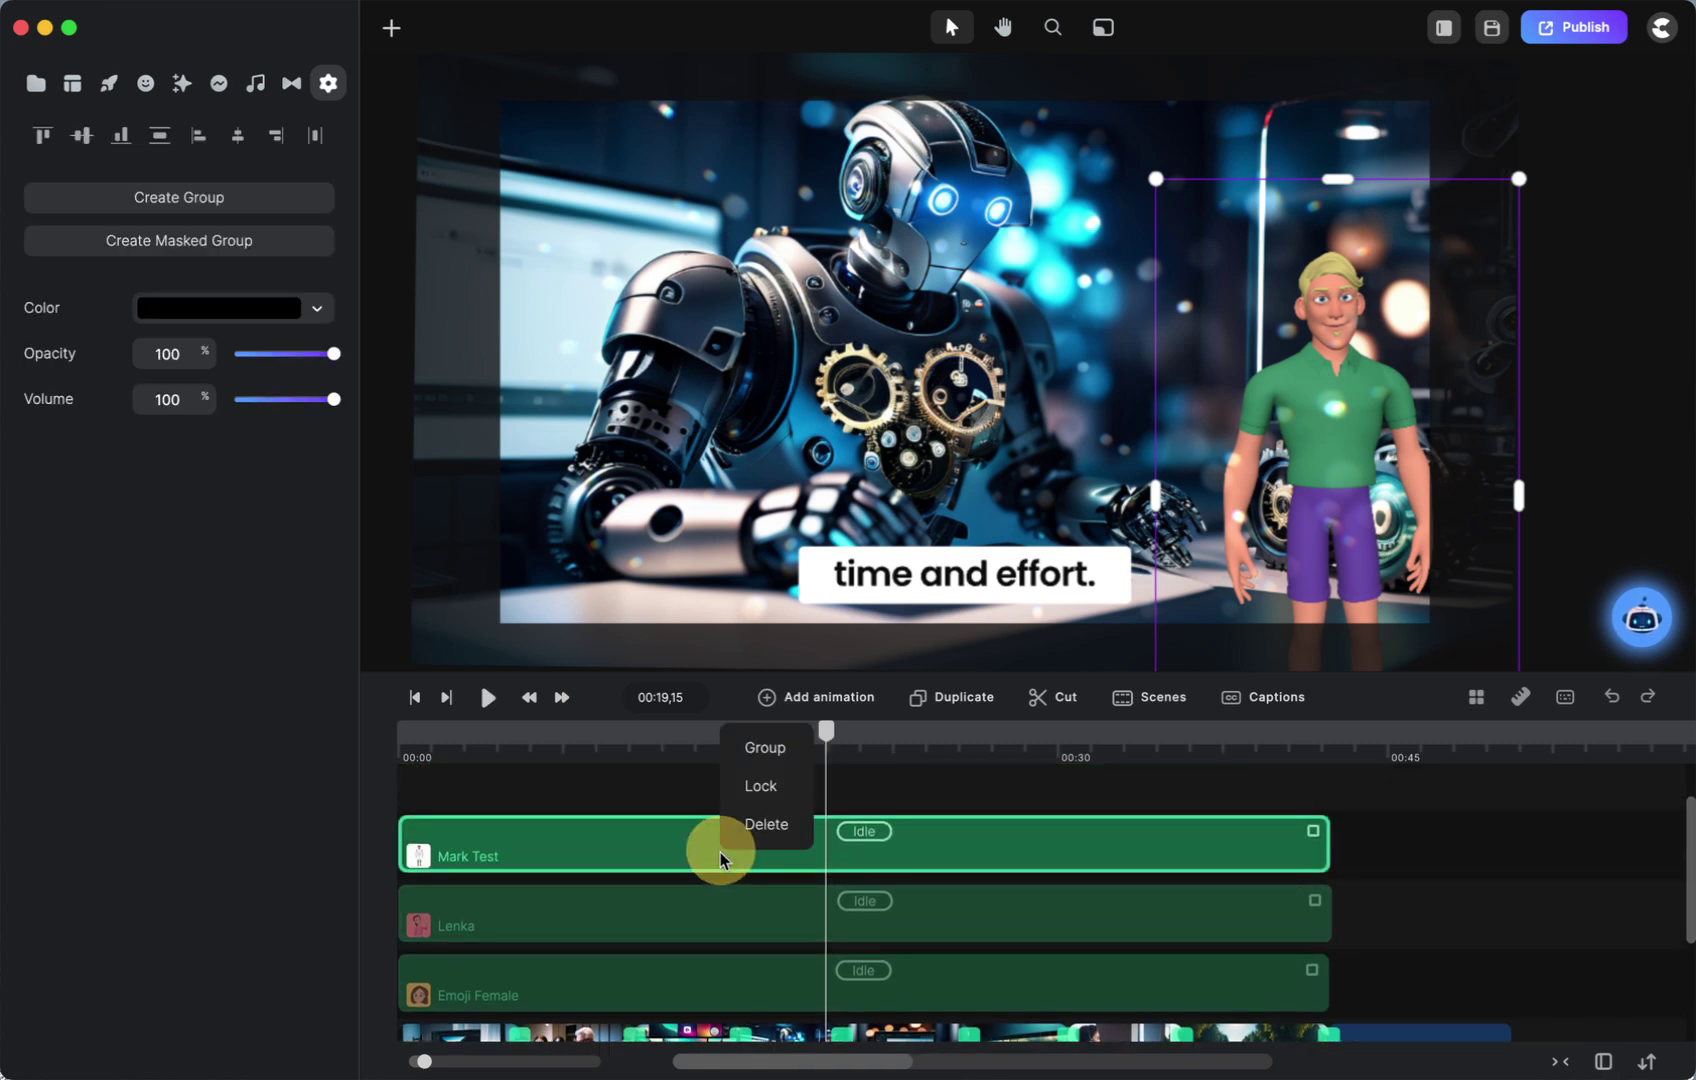
right_click(655, 860)
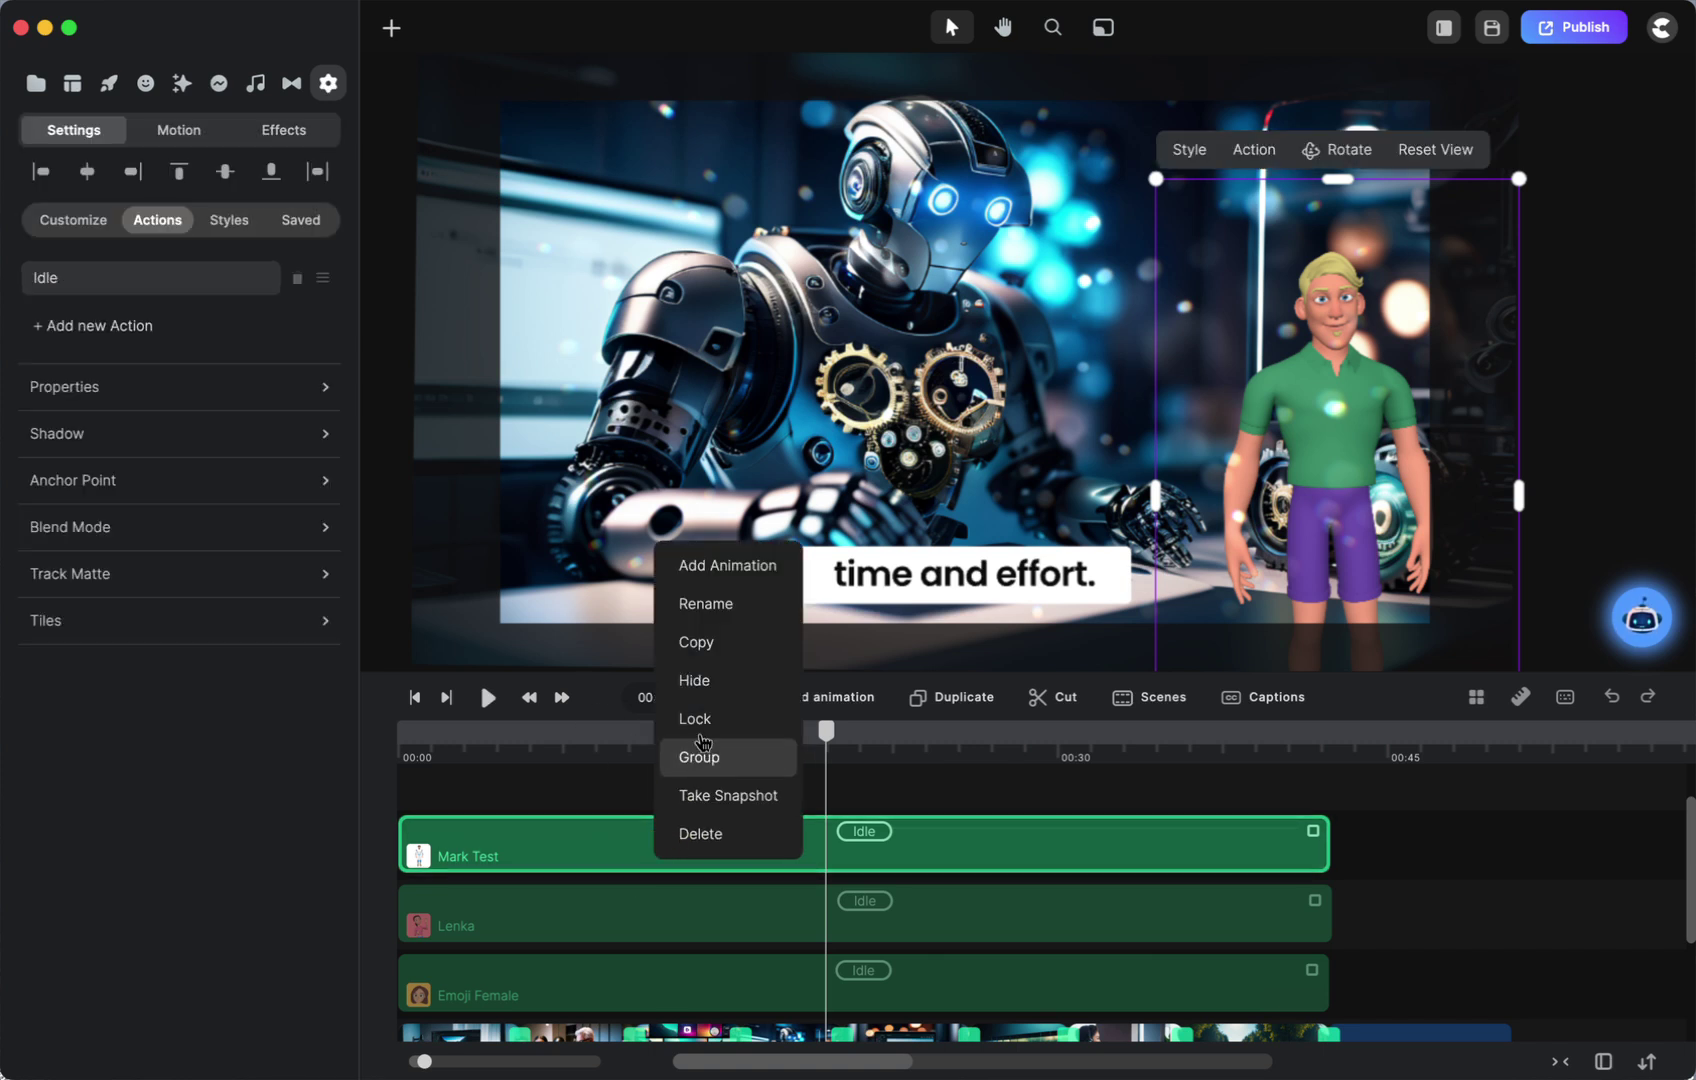
click(713, 679)
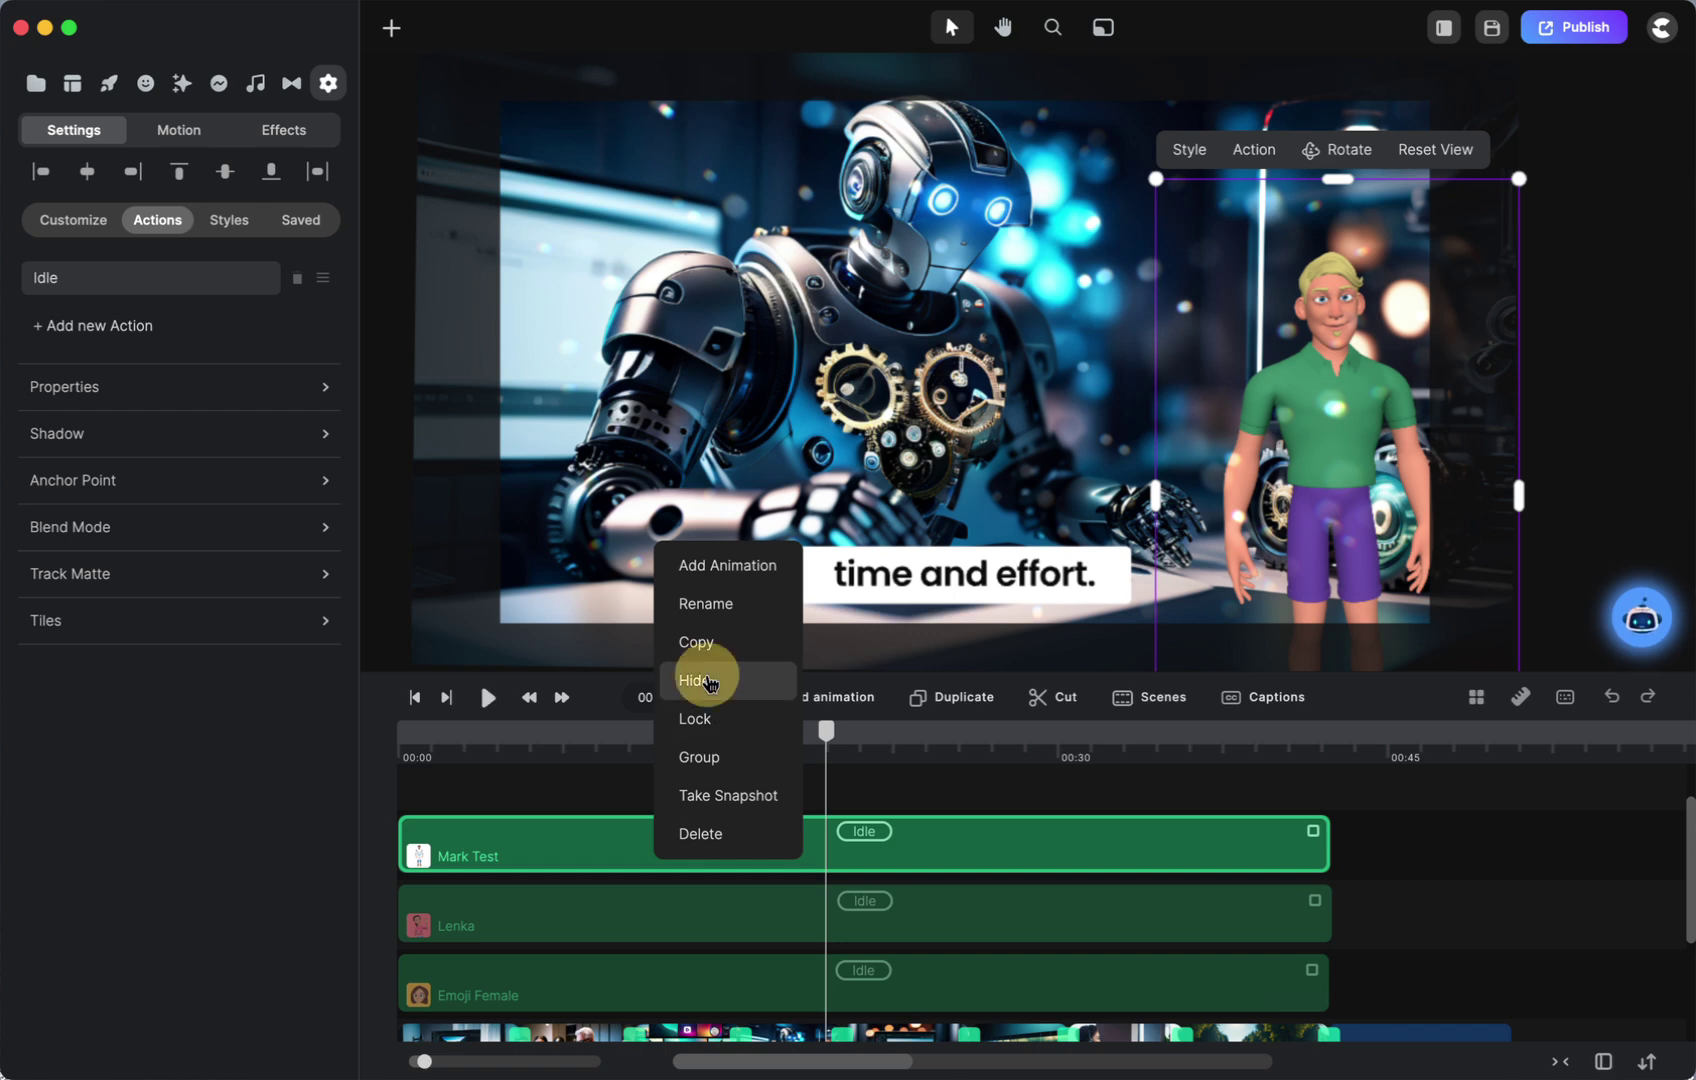
right_click(633, 919)
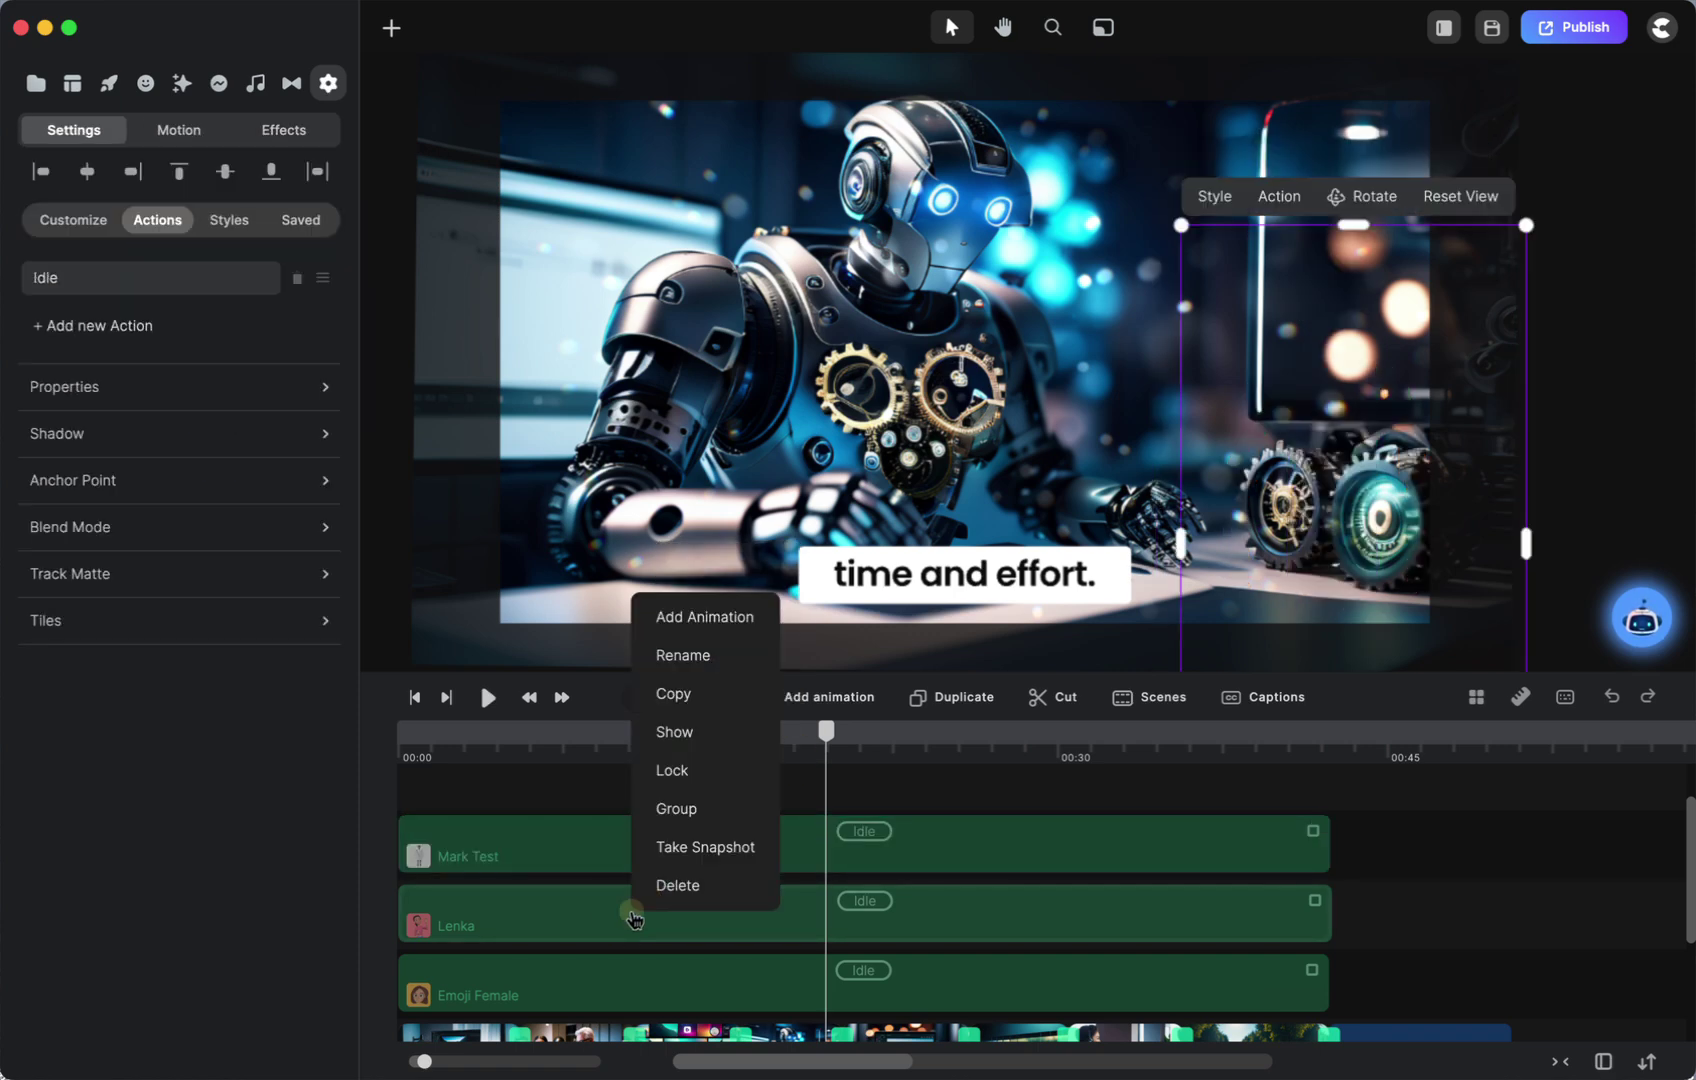
click(685, 742)
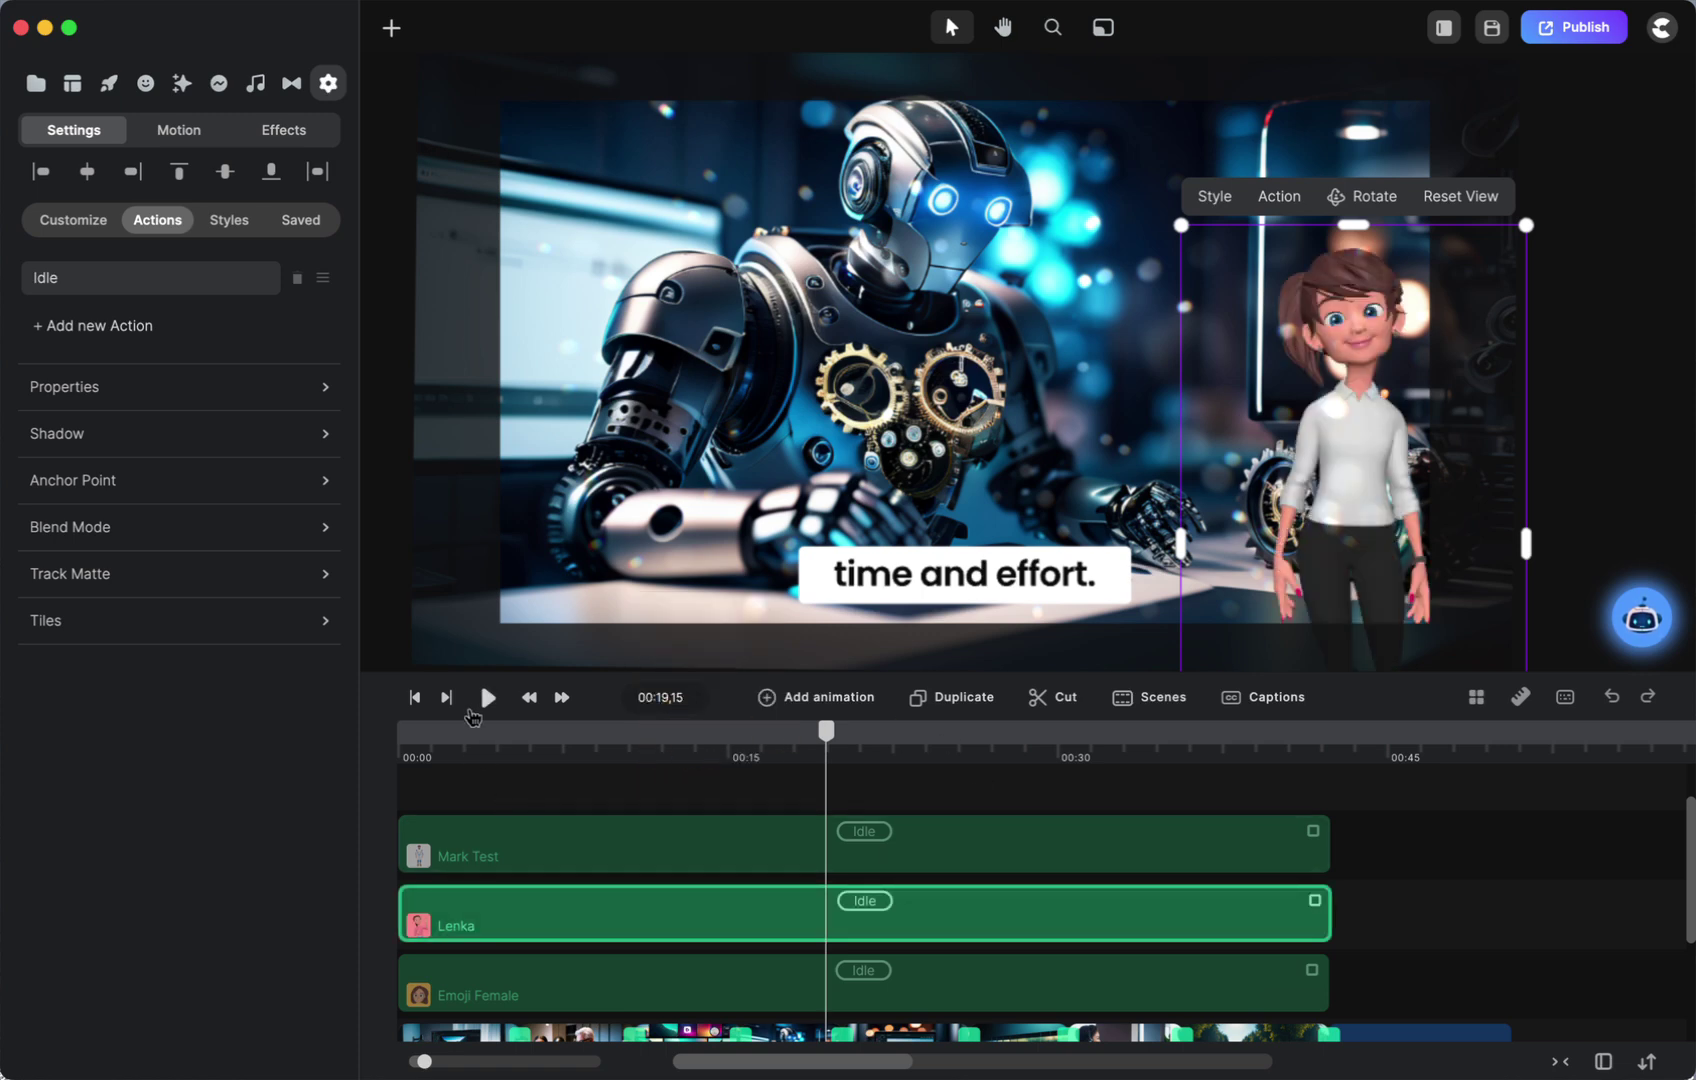
click(486, 699)
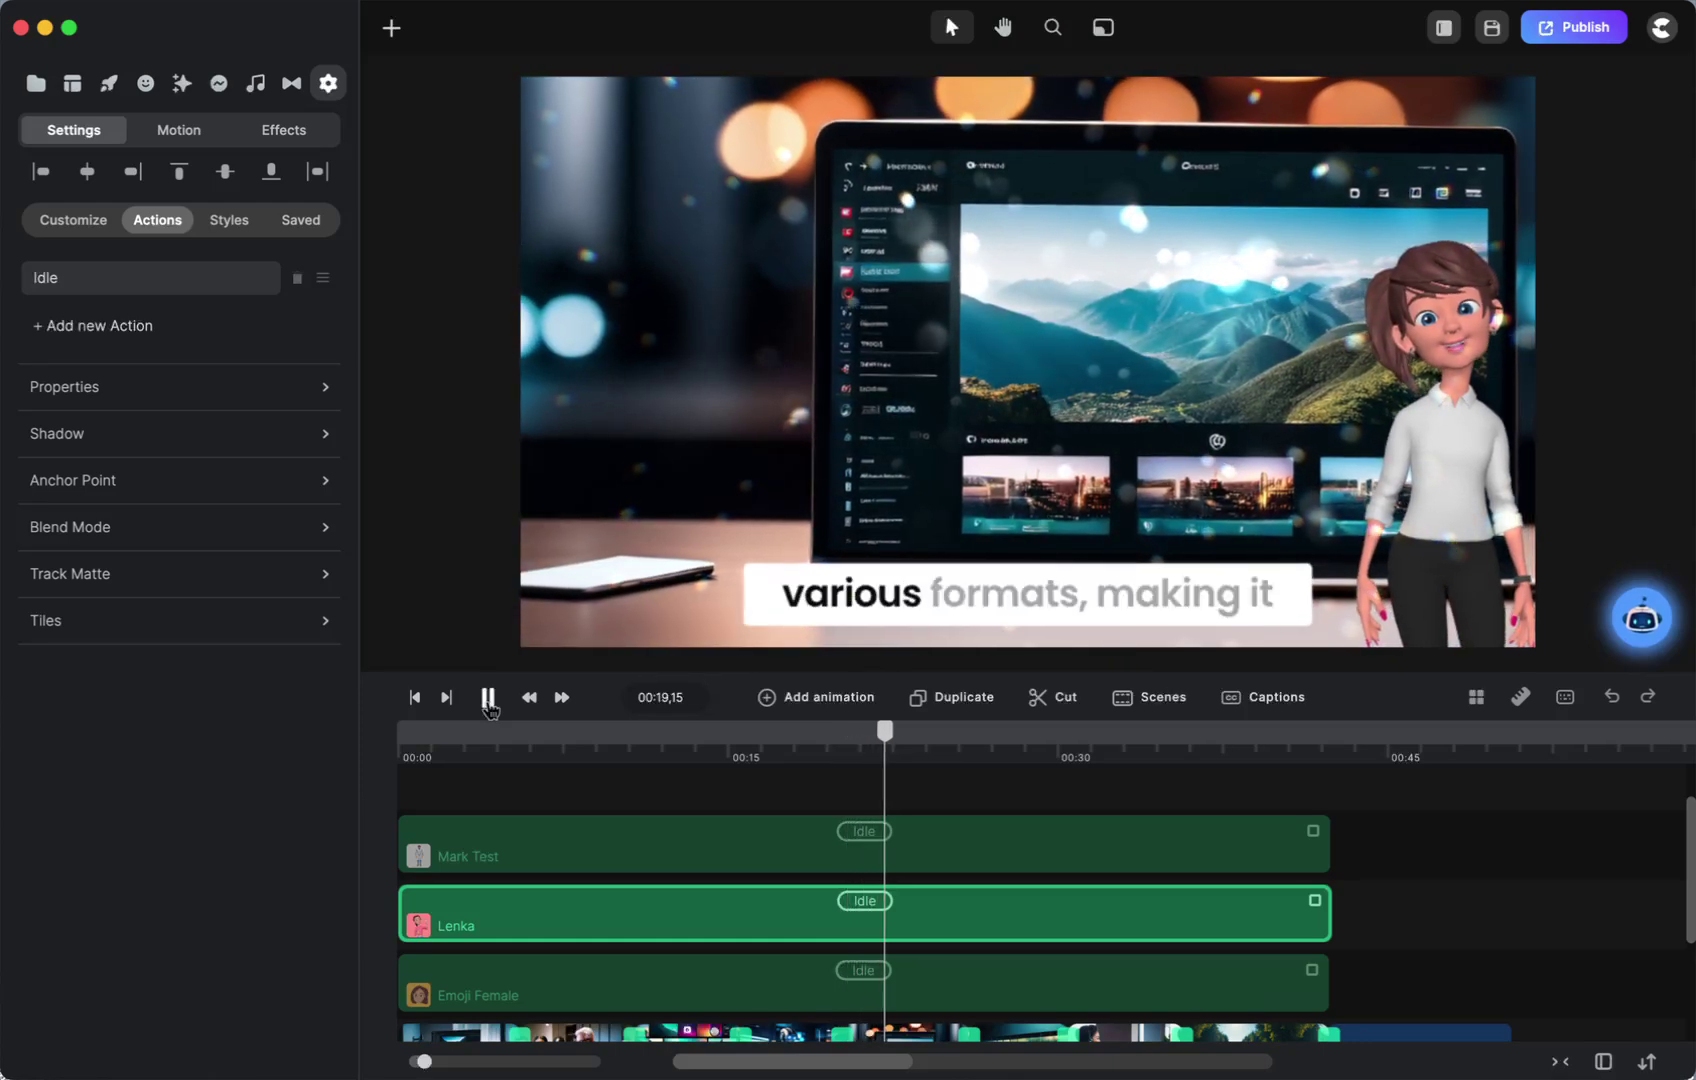
click(488, 699)
scroll(810, 930, down, 2)
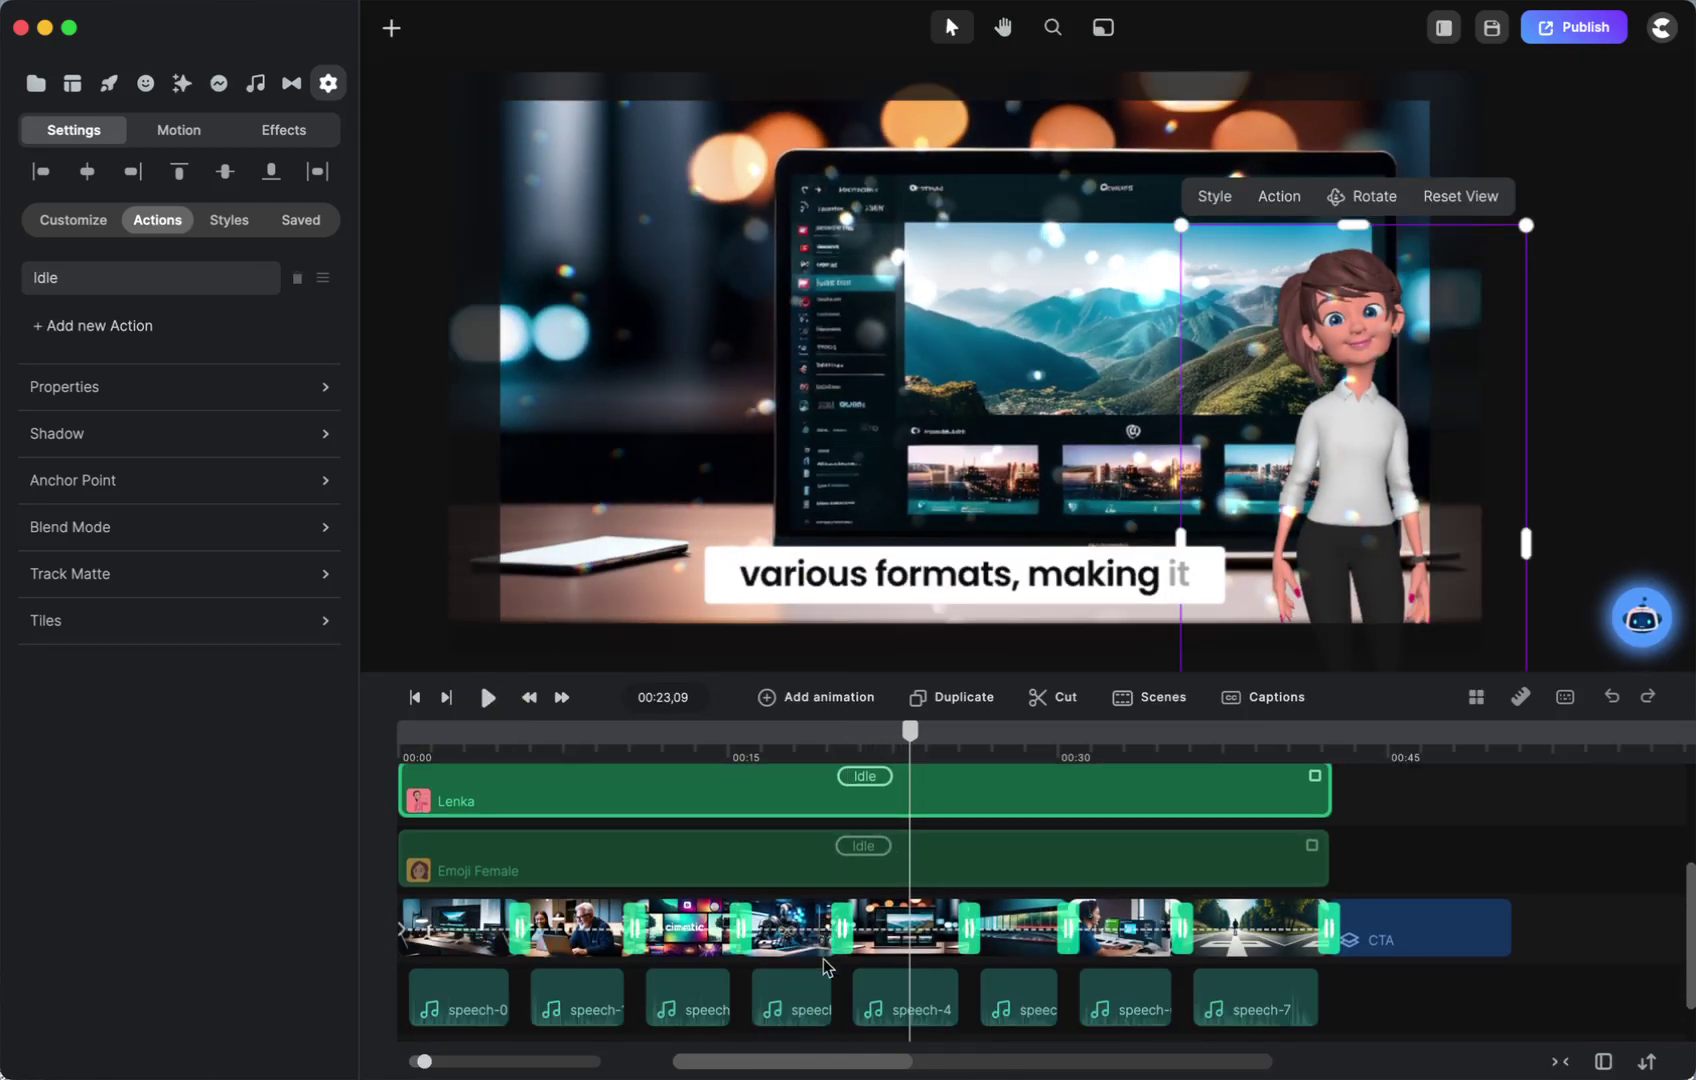
scroll(823, 957, down, 2)
Inspect speech-4's lip-sync options and close them without changes.
click(881, 937)
right_click(881, 937)
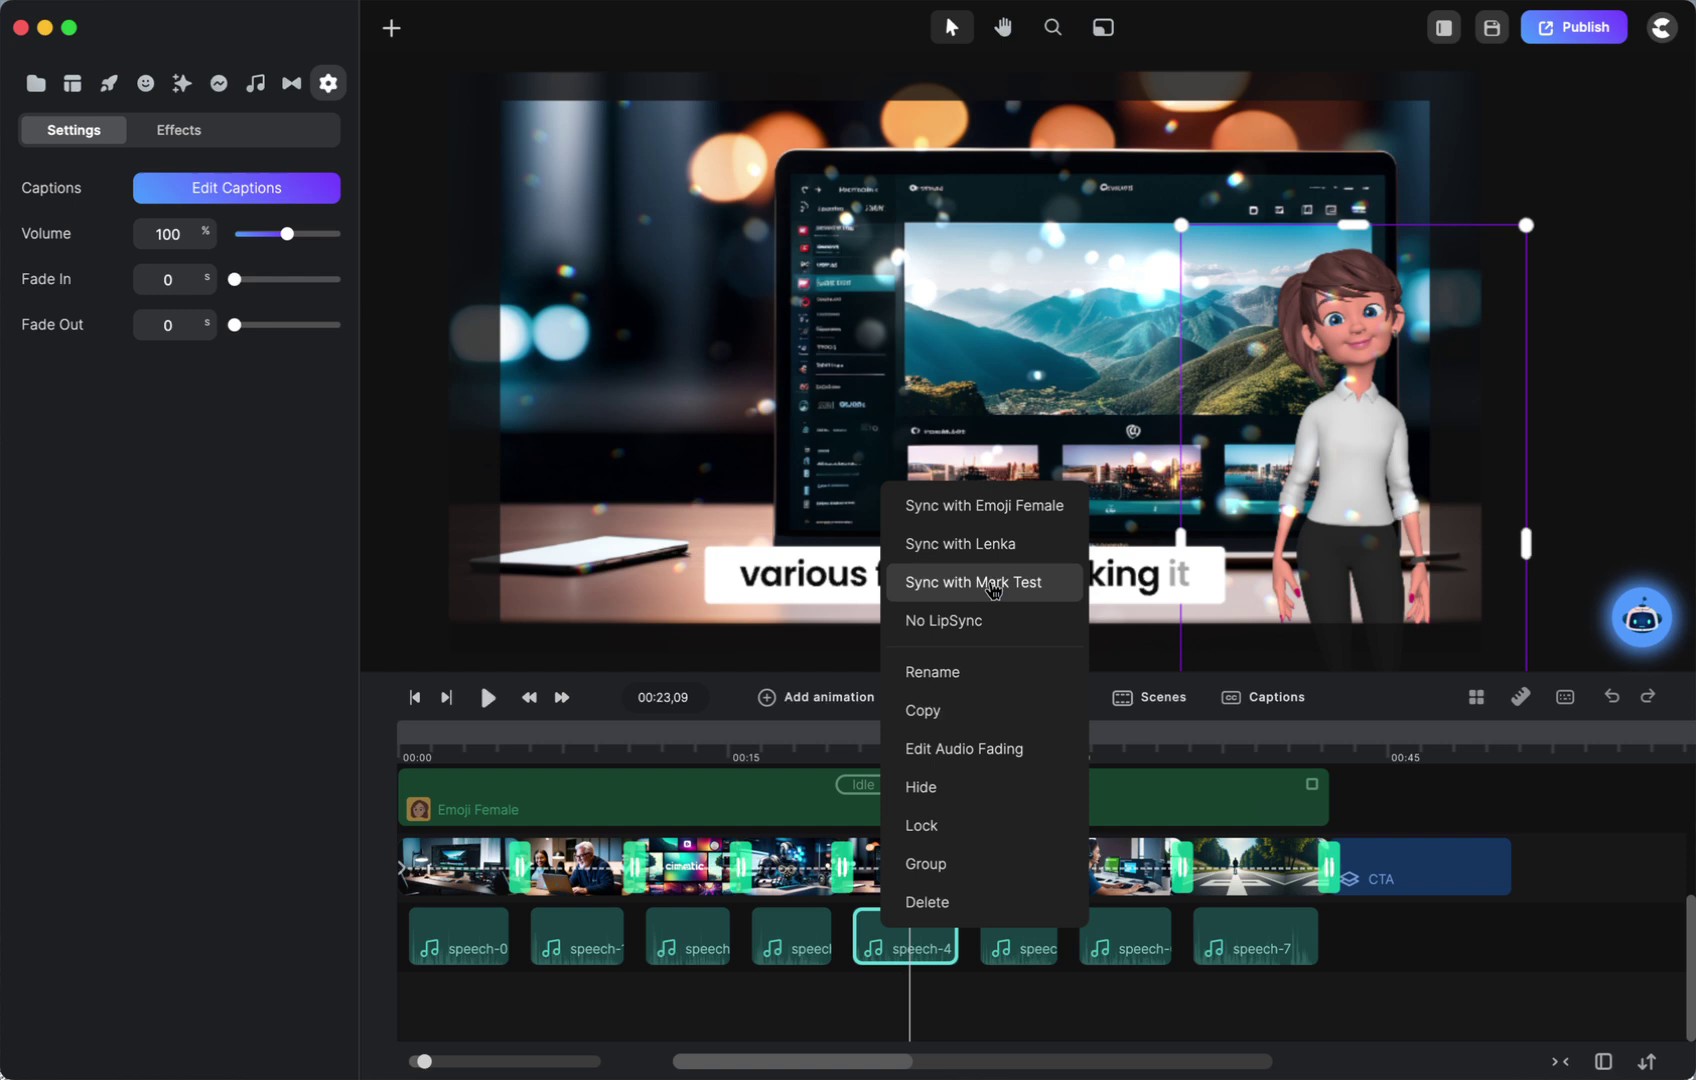
click(1564, 986)
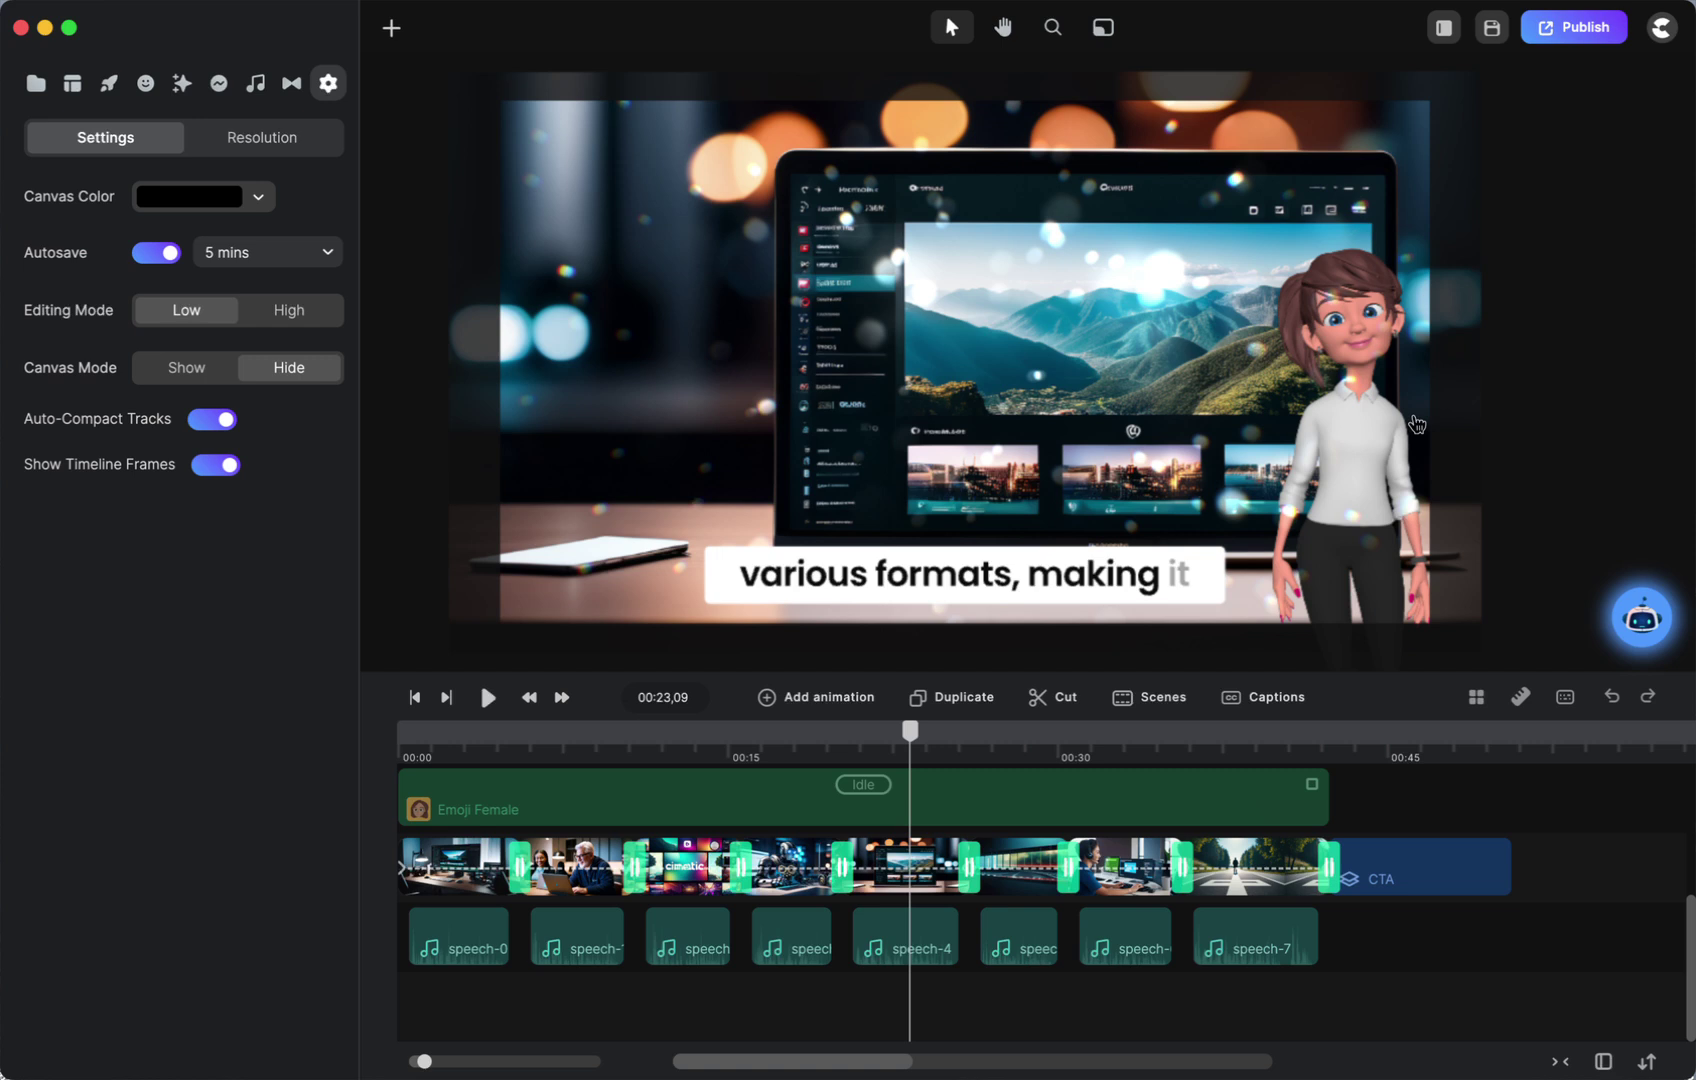
Select Lenka and browse her Styles catalogue, checking Saved before returning to Styles.
click(1325, 476)
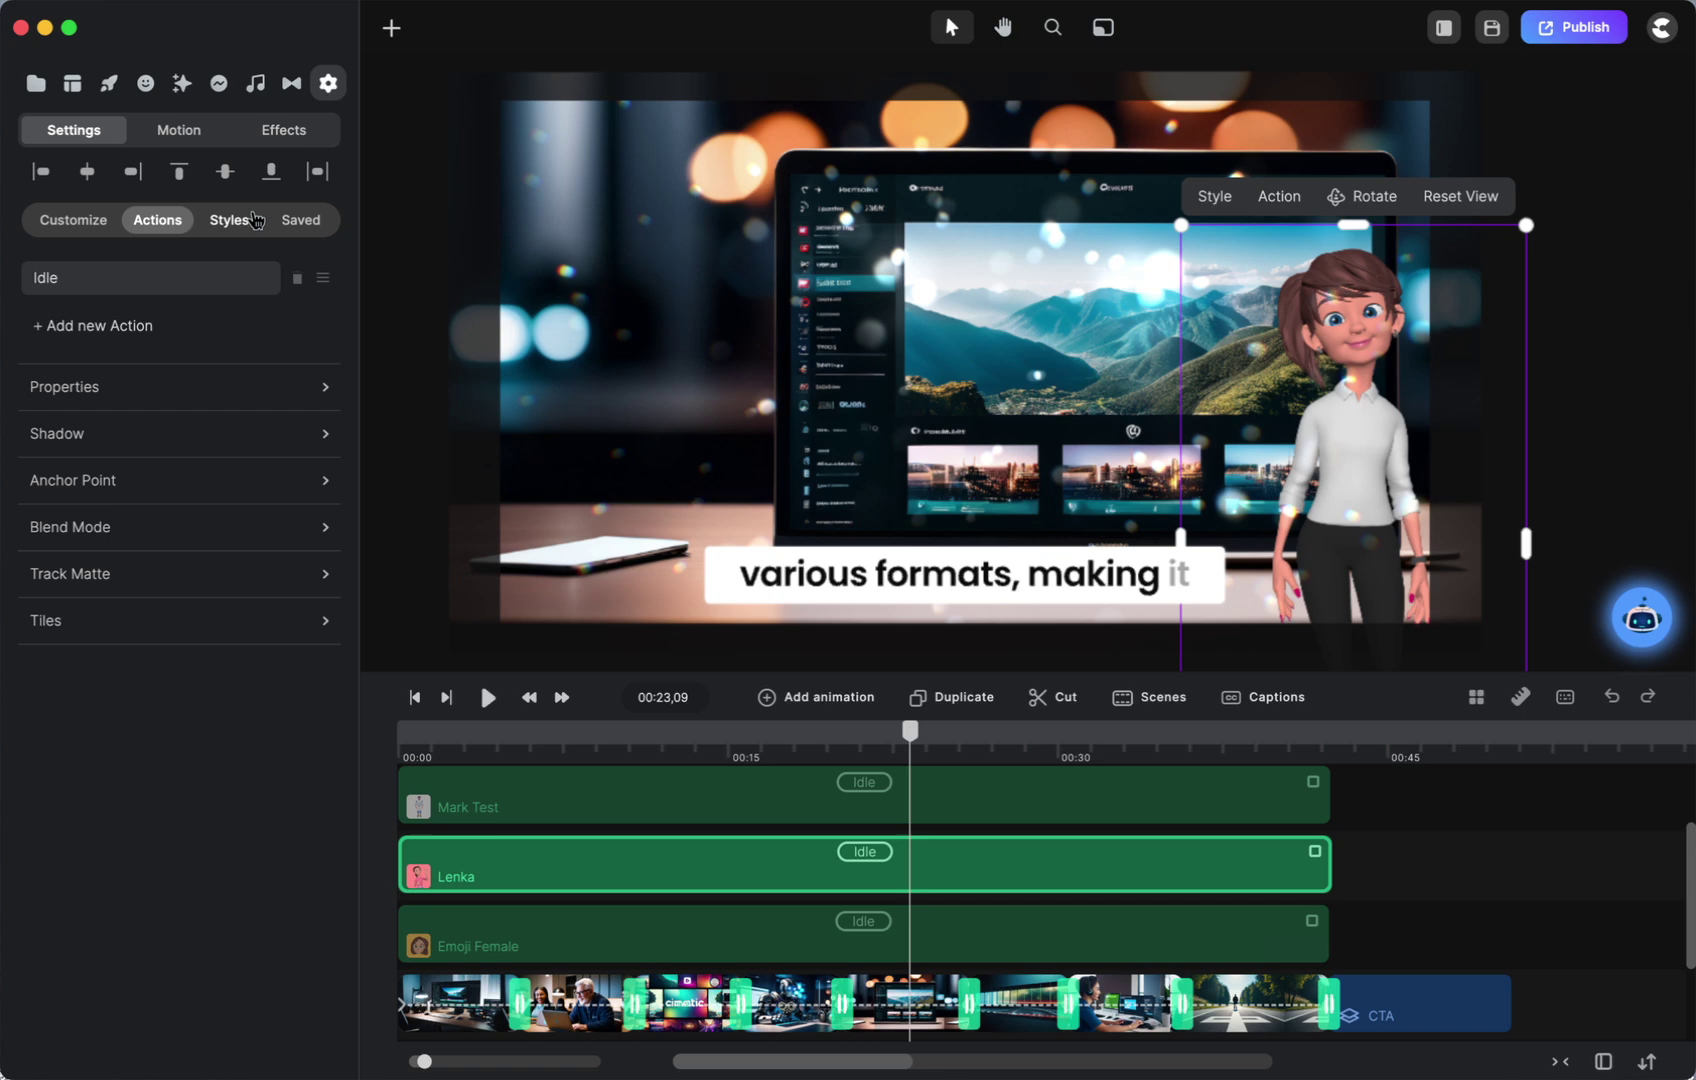
click(229, 220)
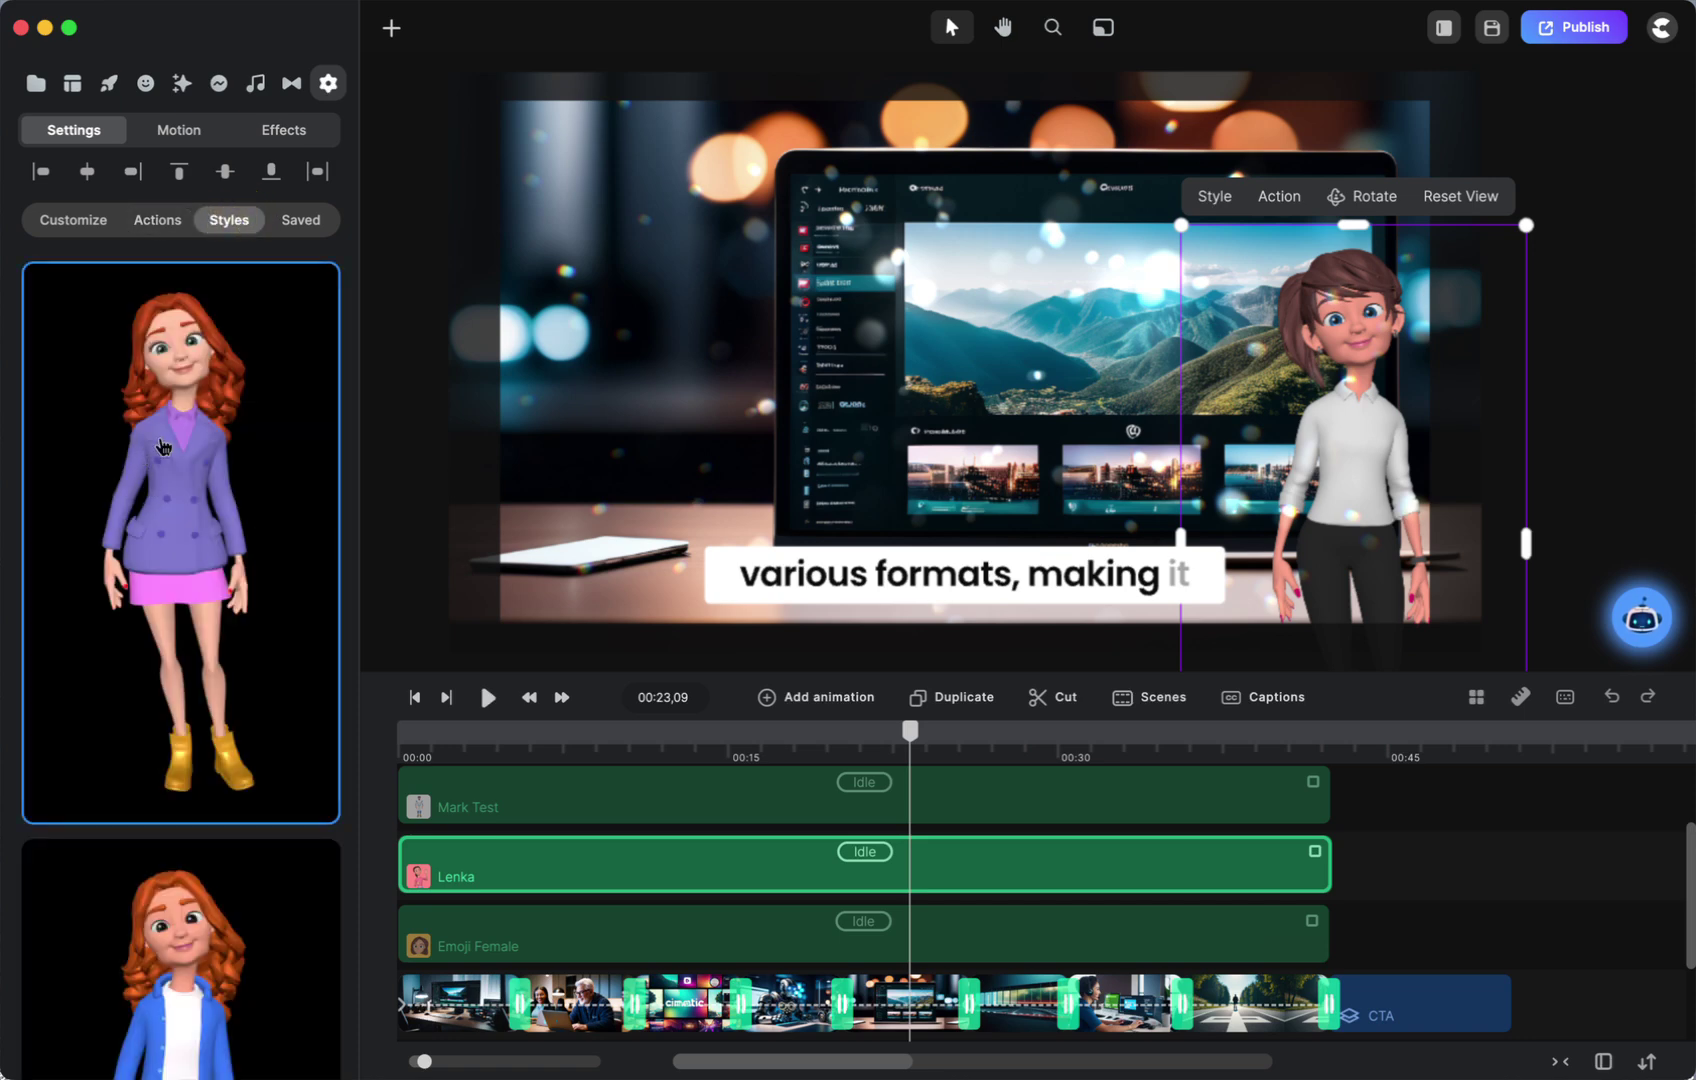
scroll(160, 446, down, 5)
scroll(160, 446, down, 5)
scroll(160, 446, down, 5)
scroll(160, 446, down, 5)
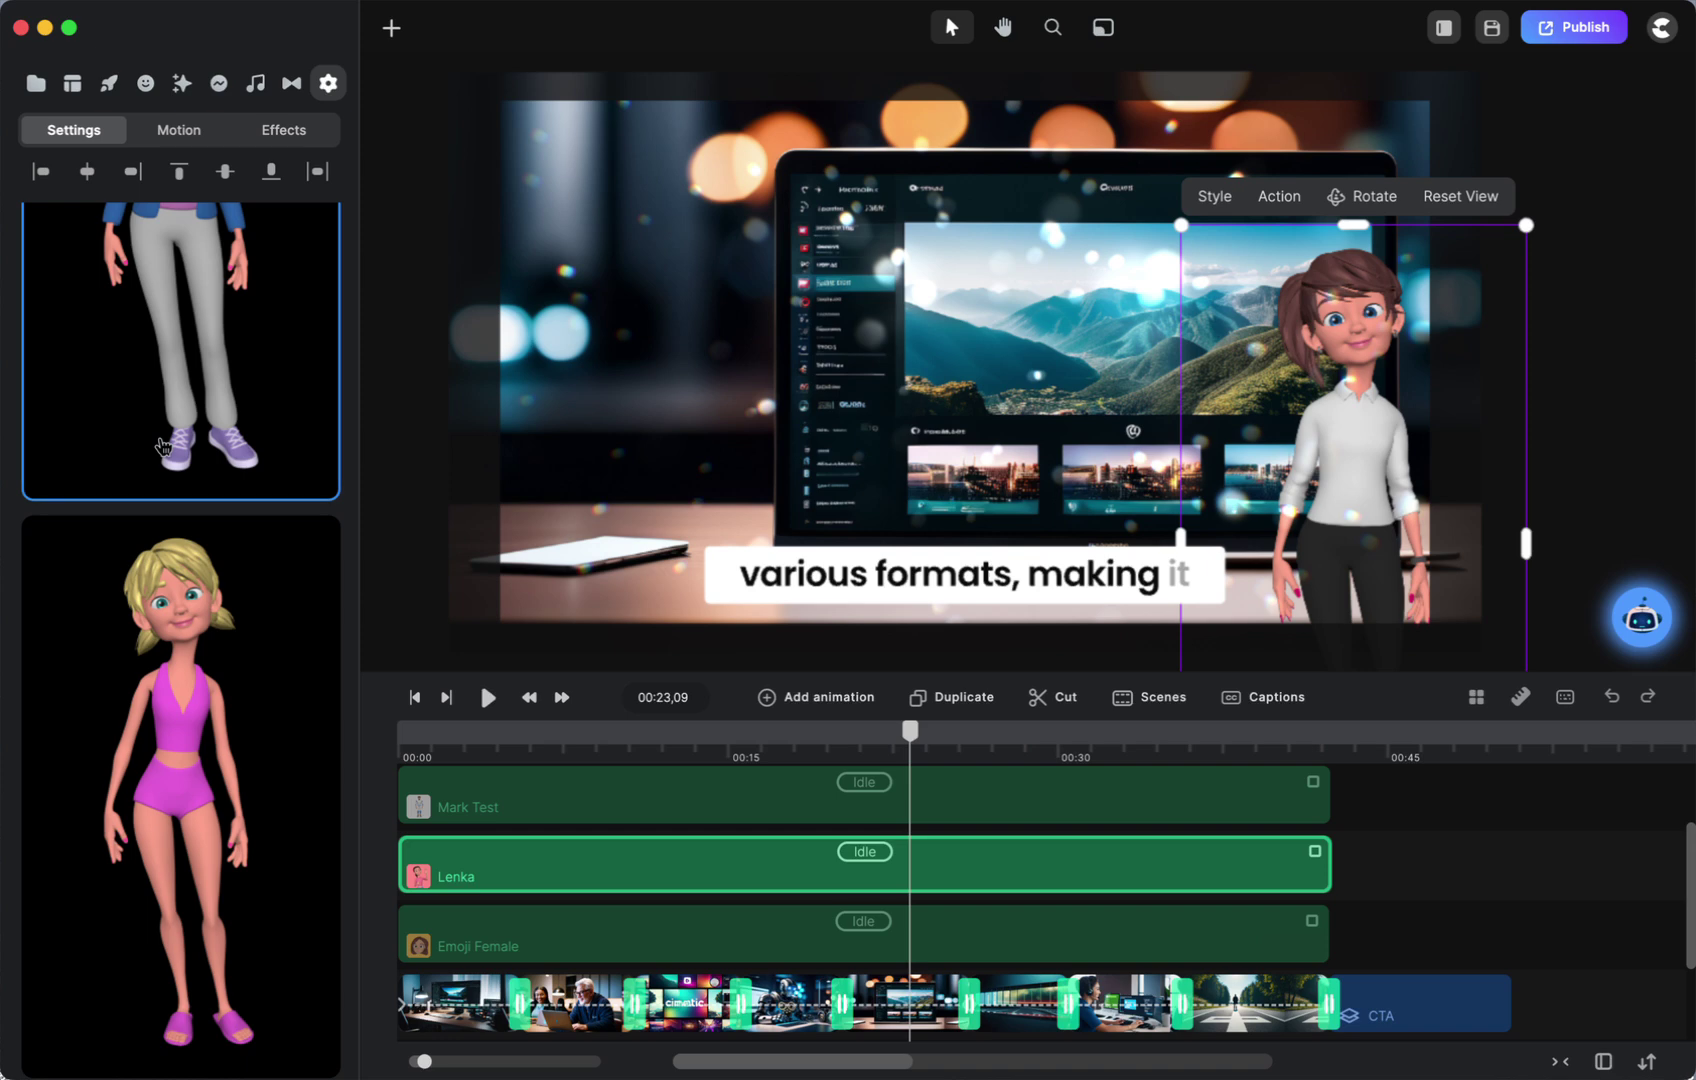
scroll(160, 446, down, 2)
scroll(160, 446, down, 3)
scroll(160, 446, down, 3)
scroll(160, 446, down, 3)
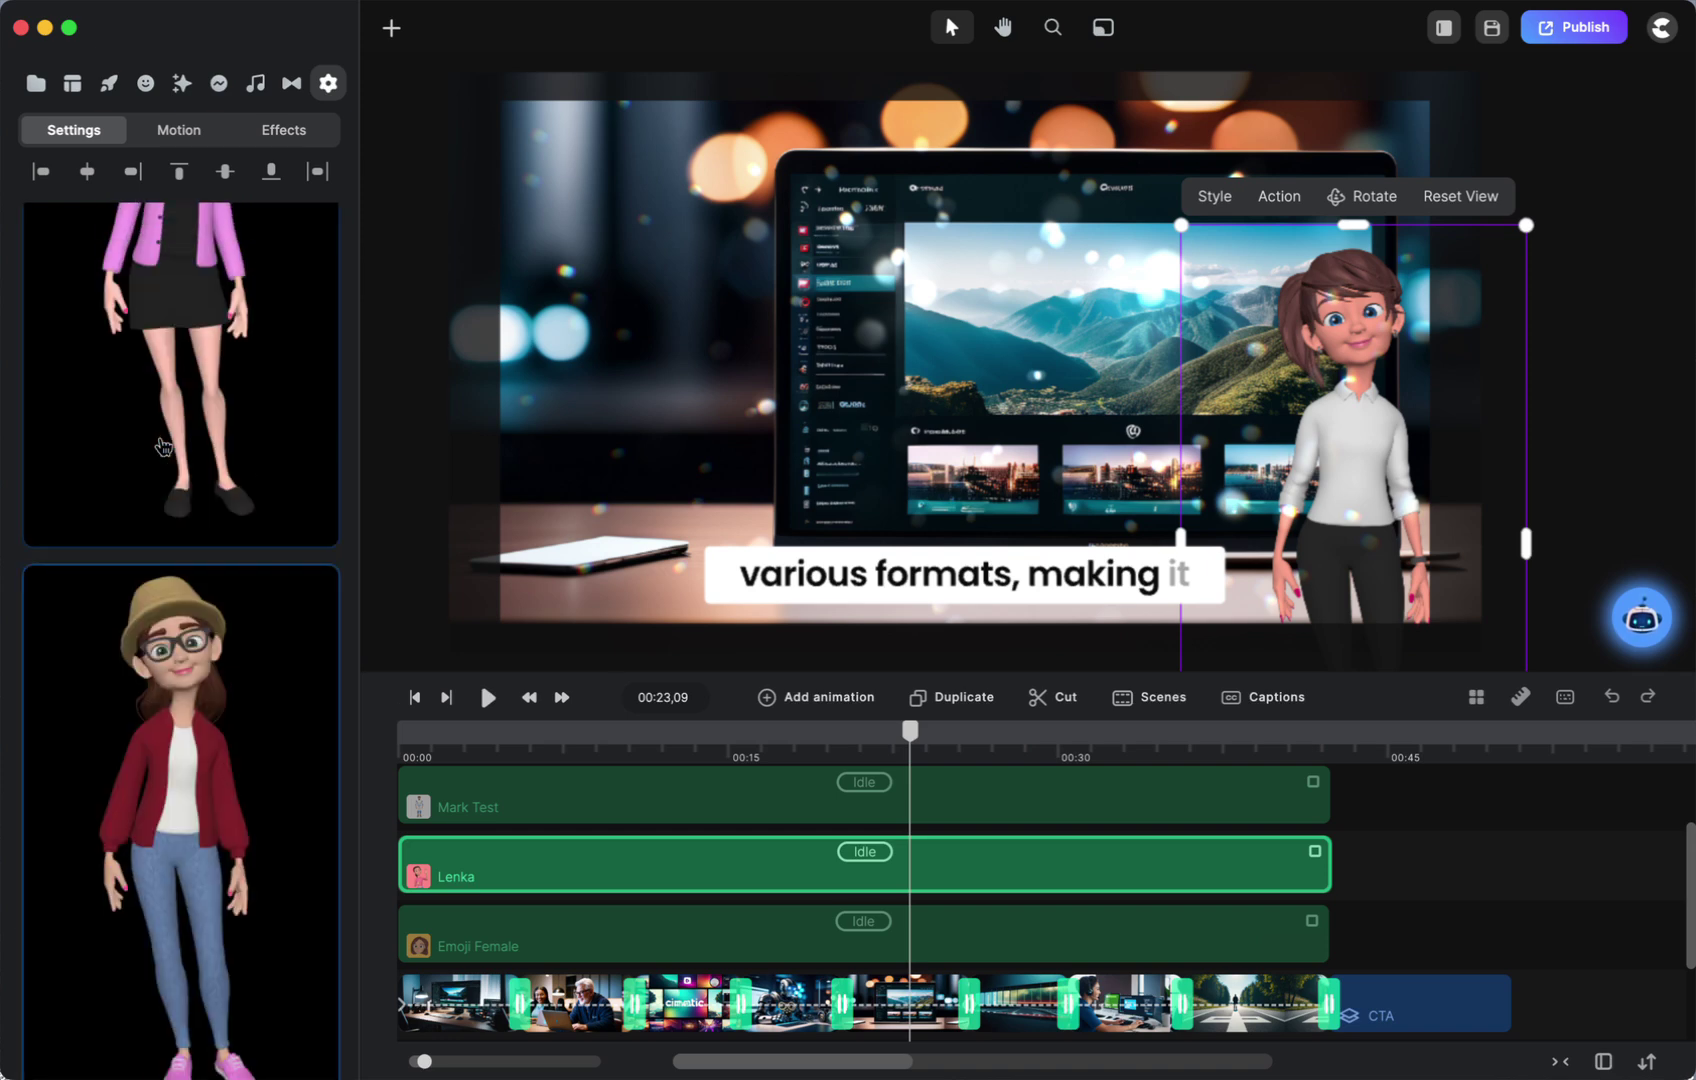
scroll(160, 446, up, 5)
scroll(160, 446, up, 5)
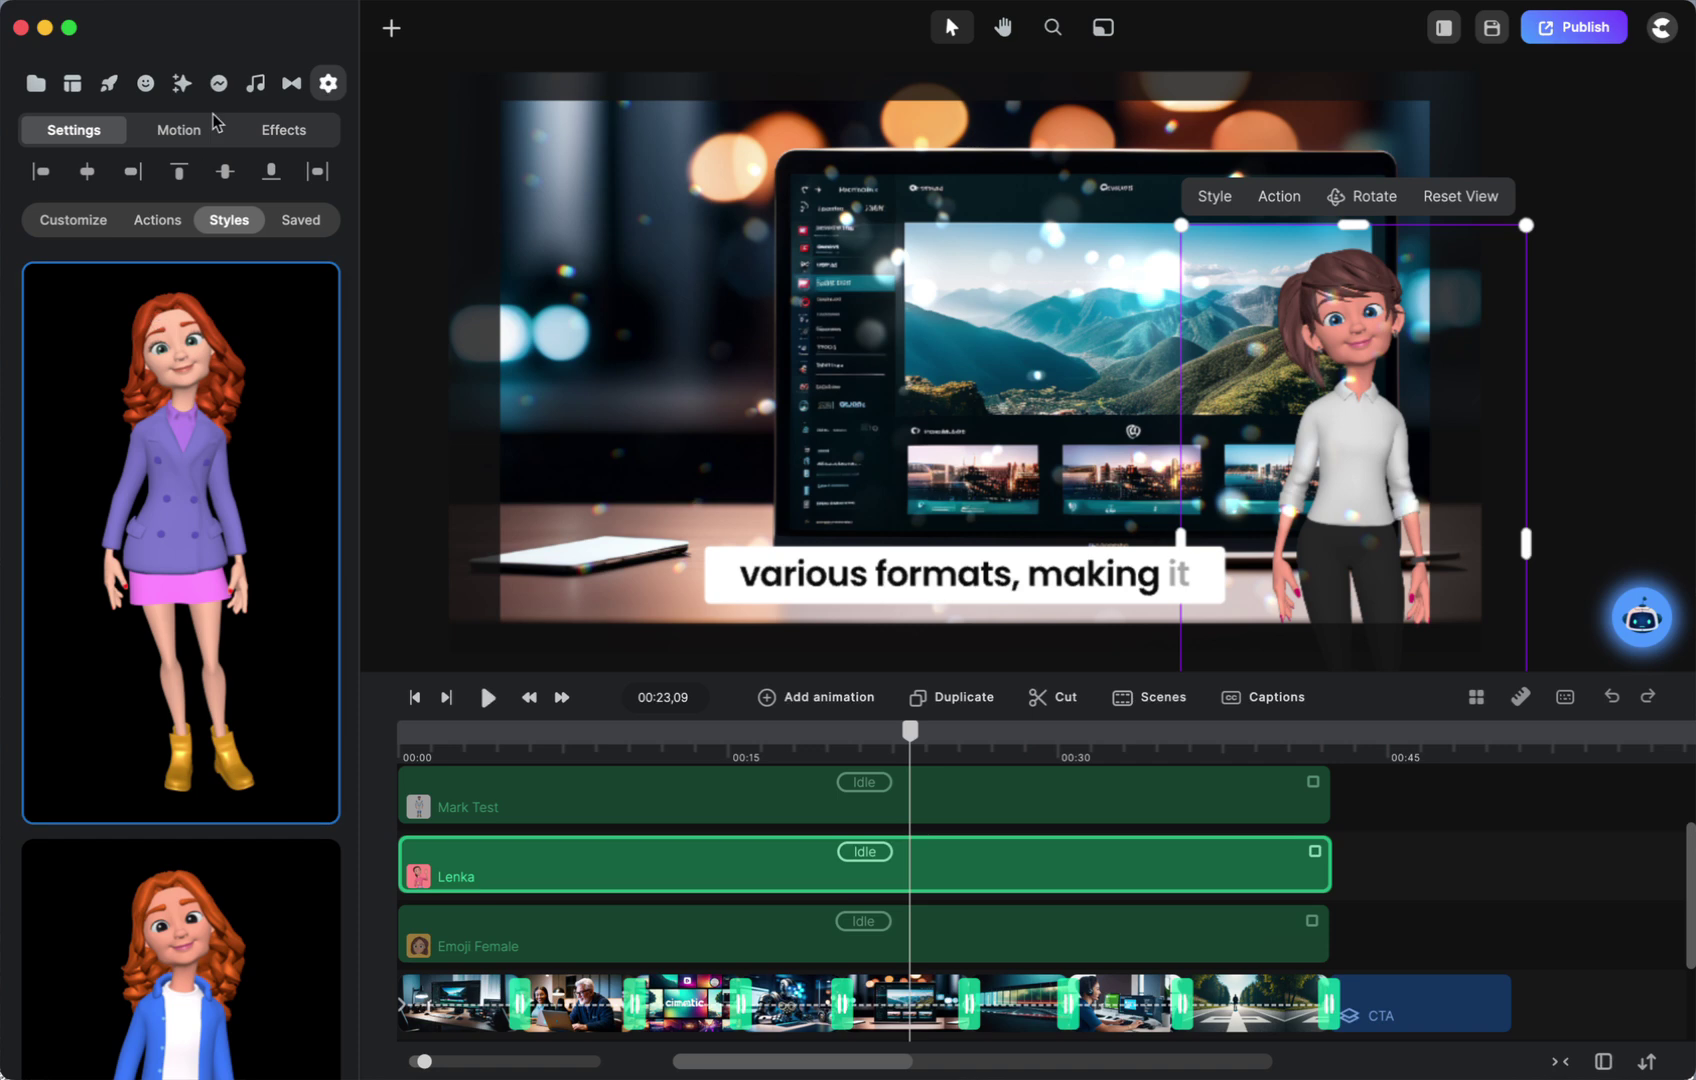
click(302, 220)
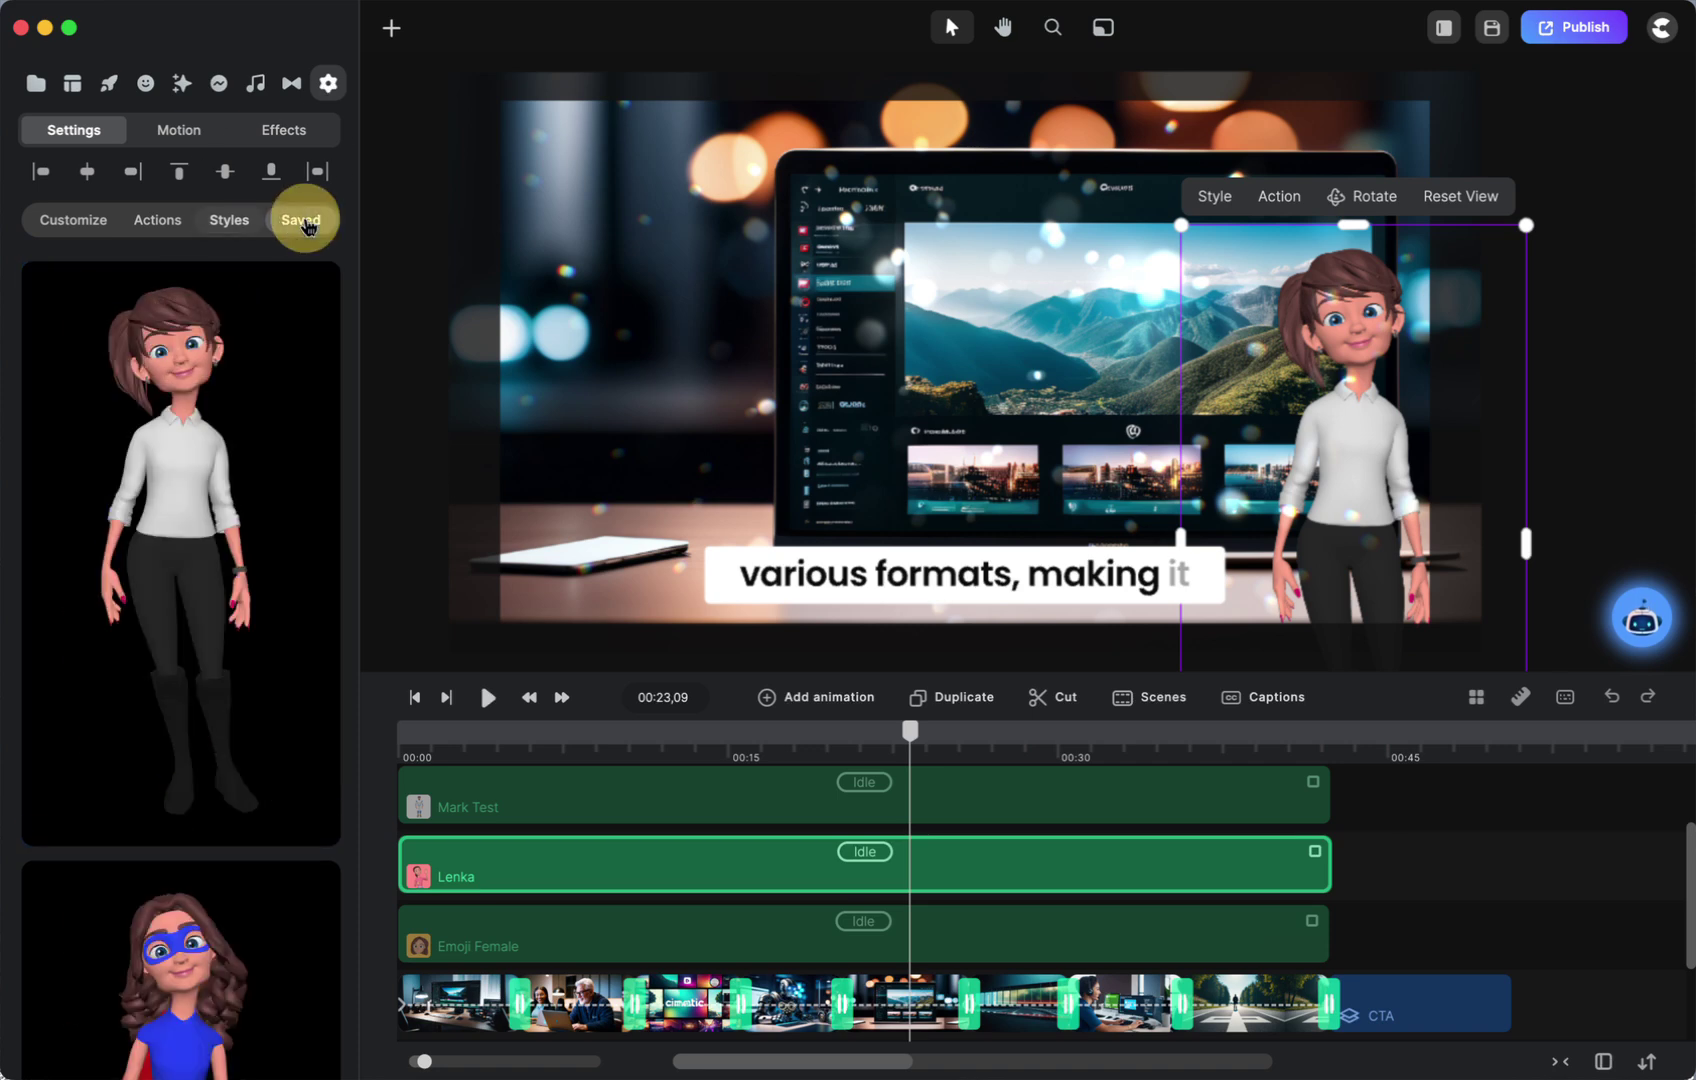
click(229, 220)
scroll(212, 351, down, 1)
scroll(212, 351, up, 1)
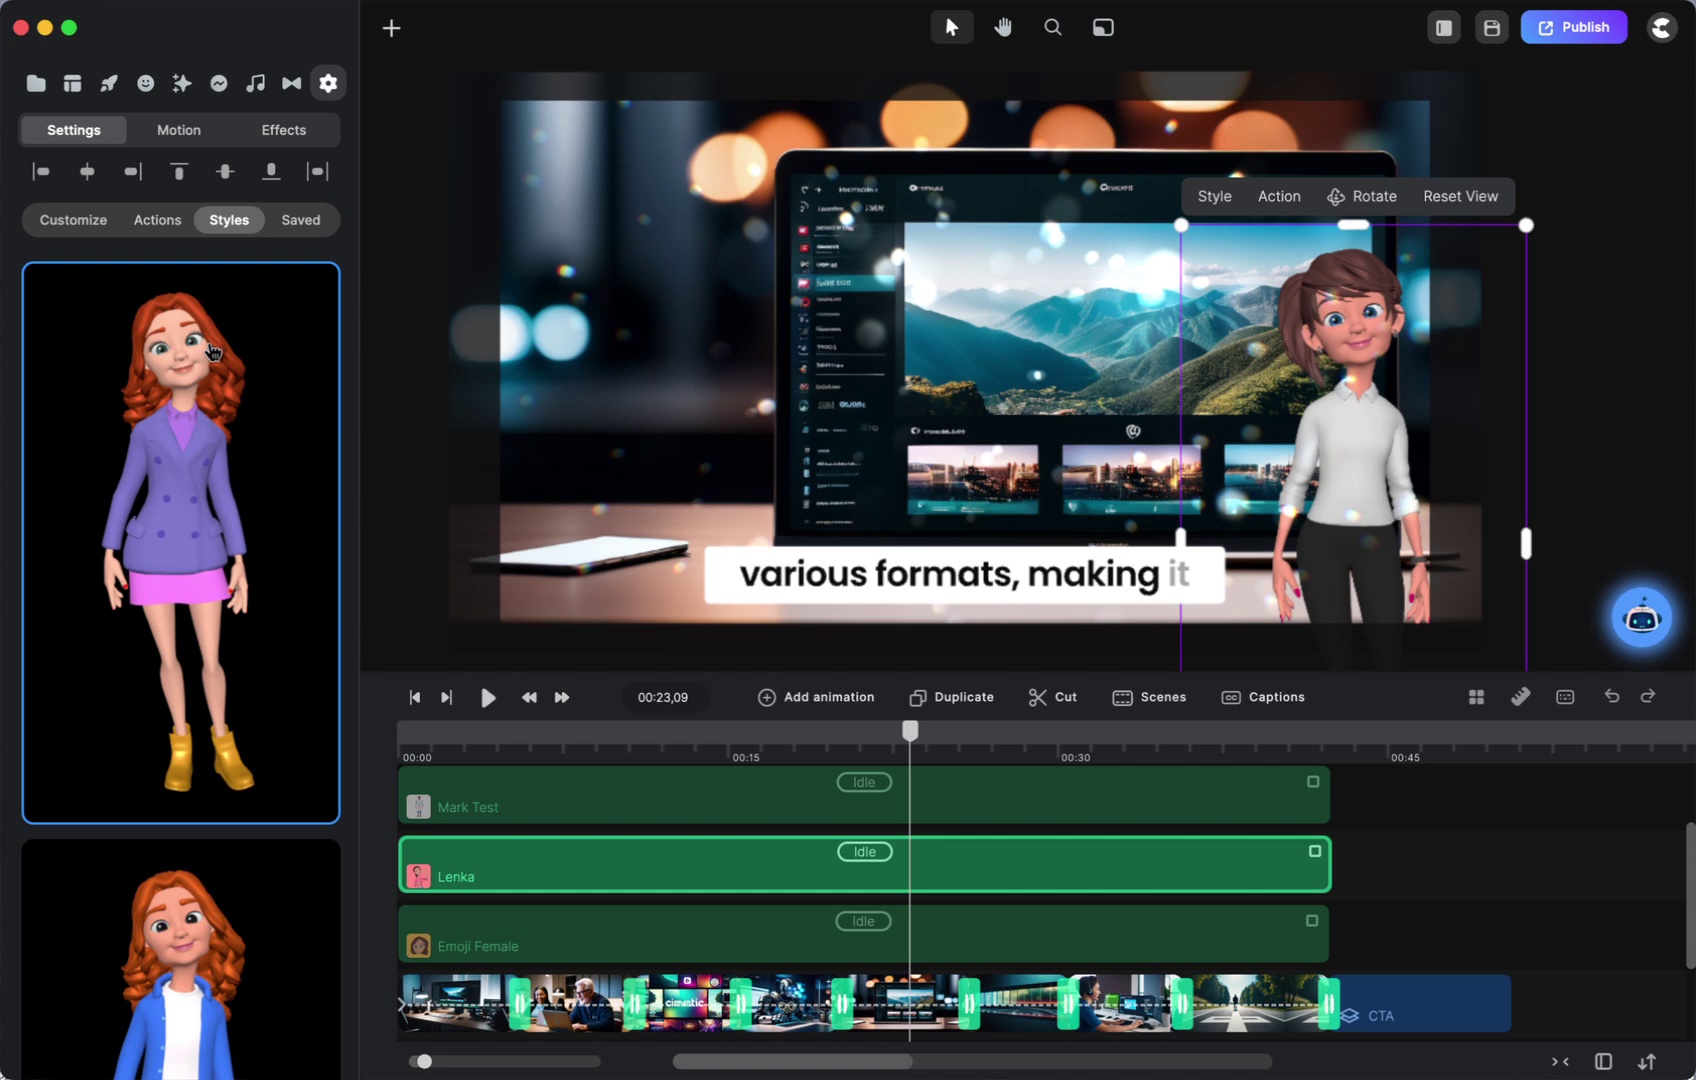
click(93, 229)
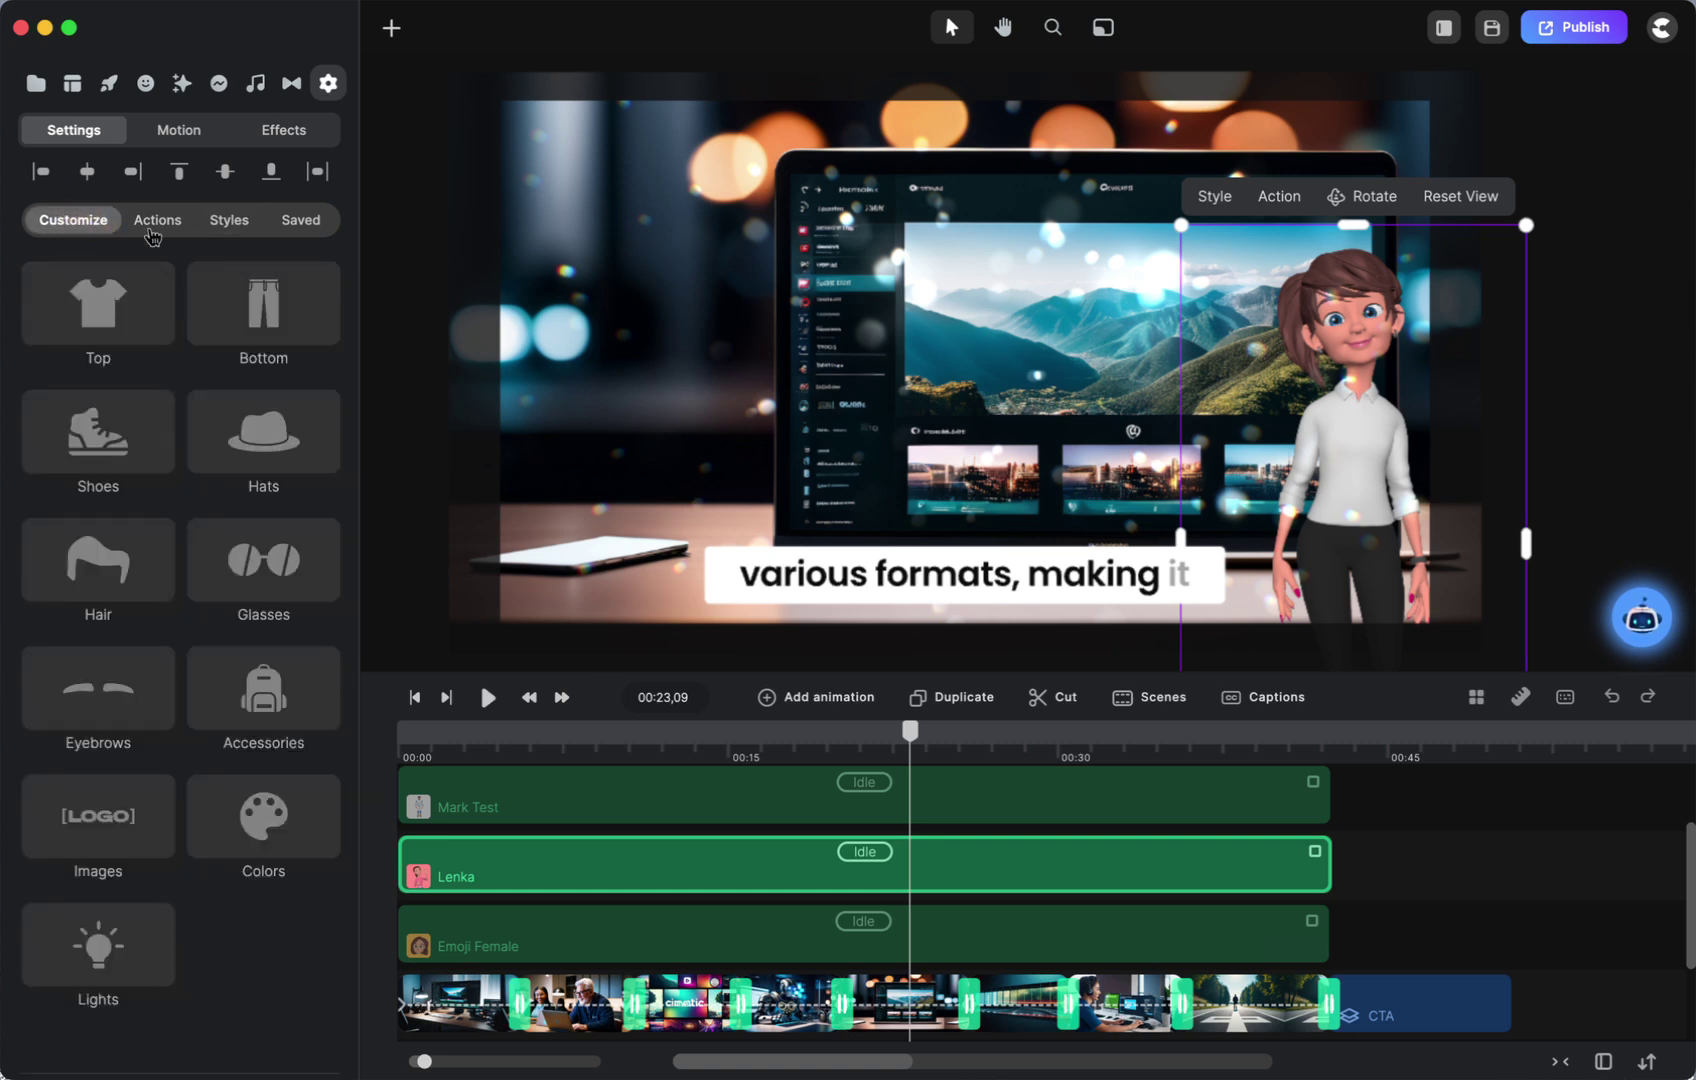
click(265, 294)
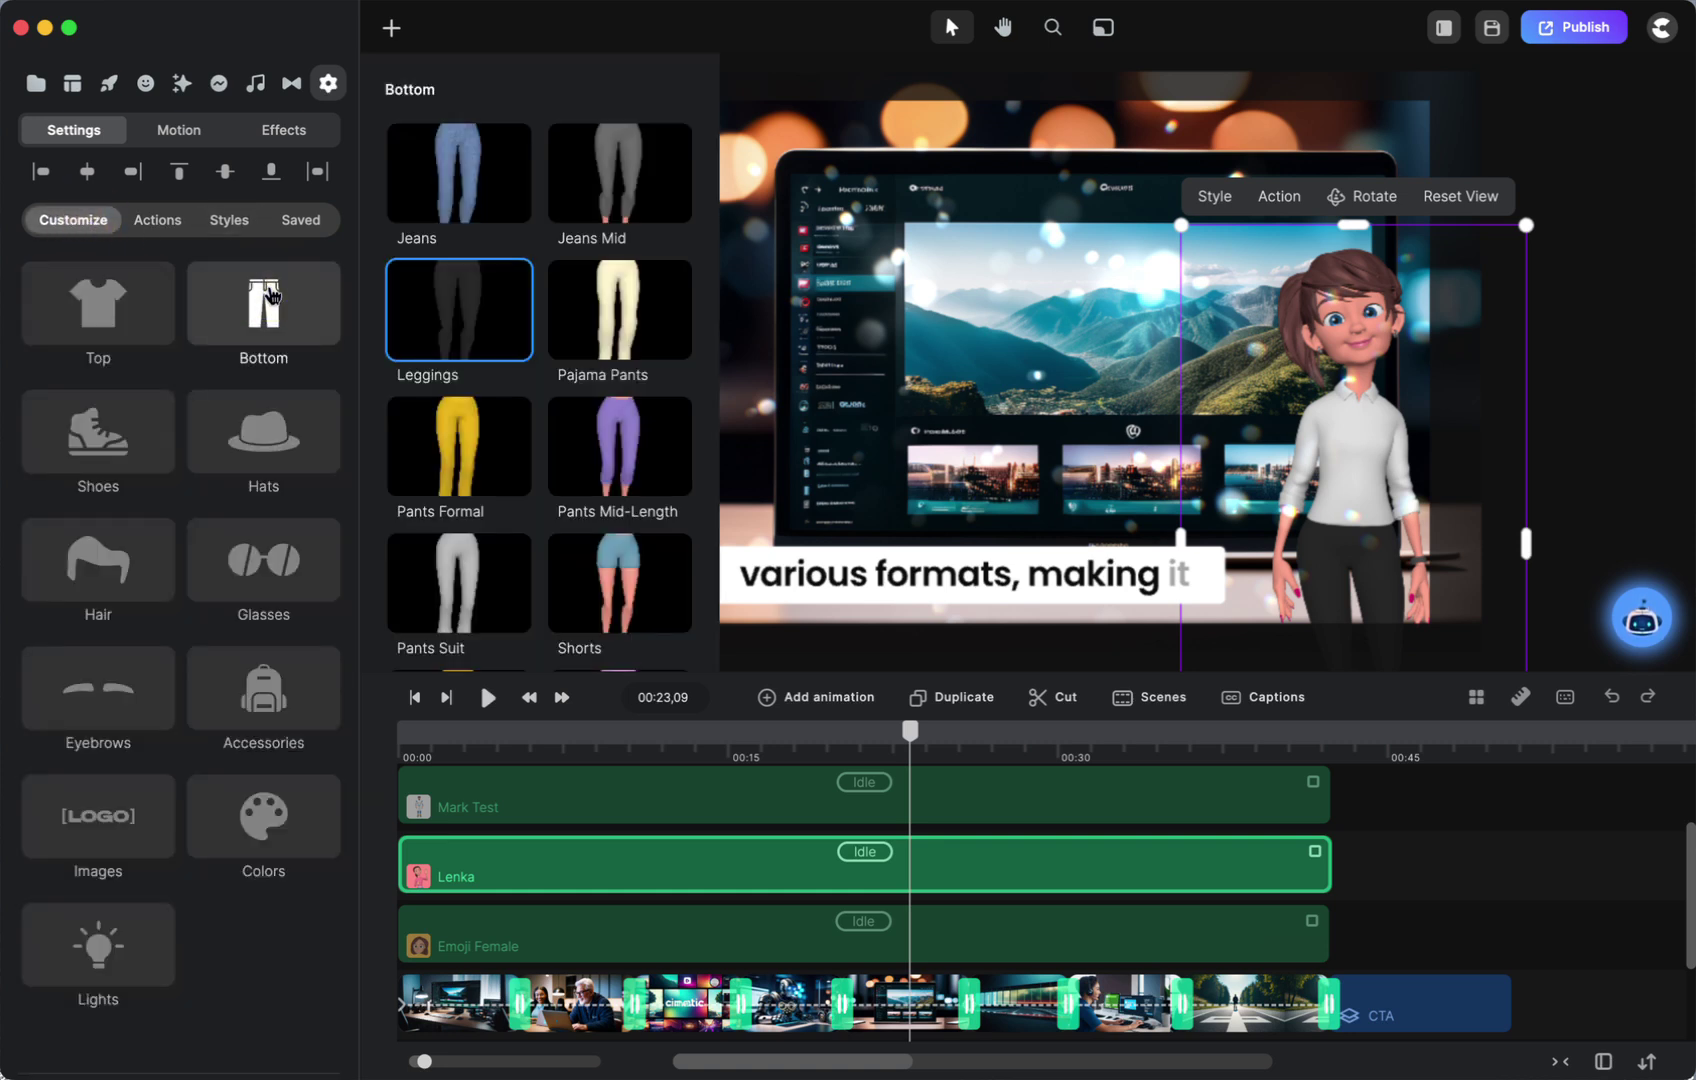
click(460, 195)
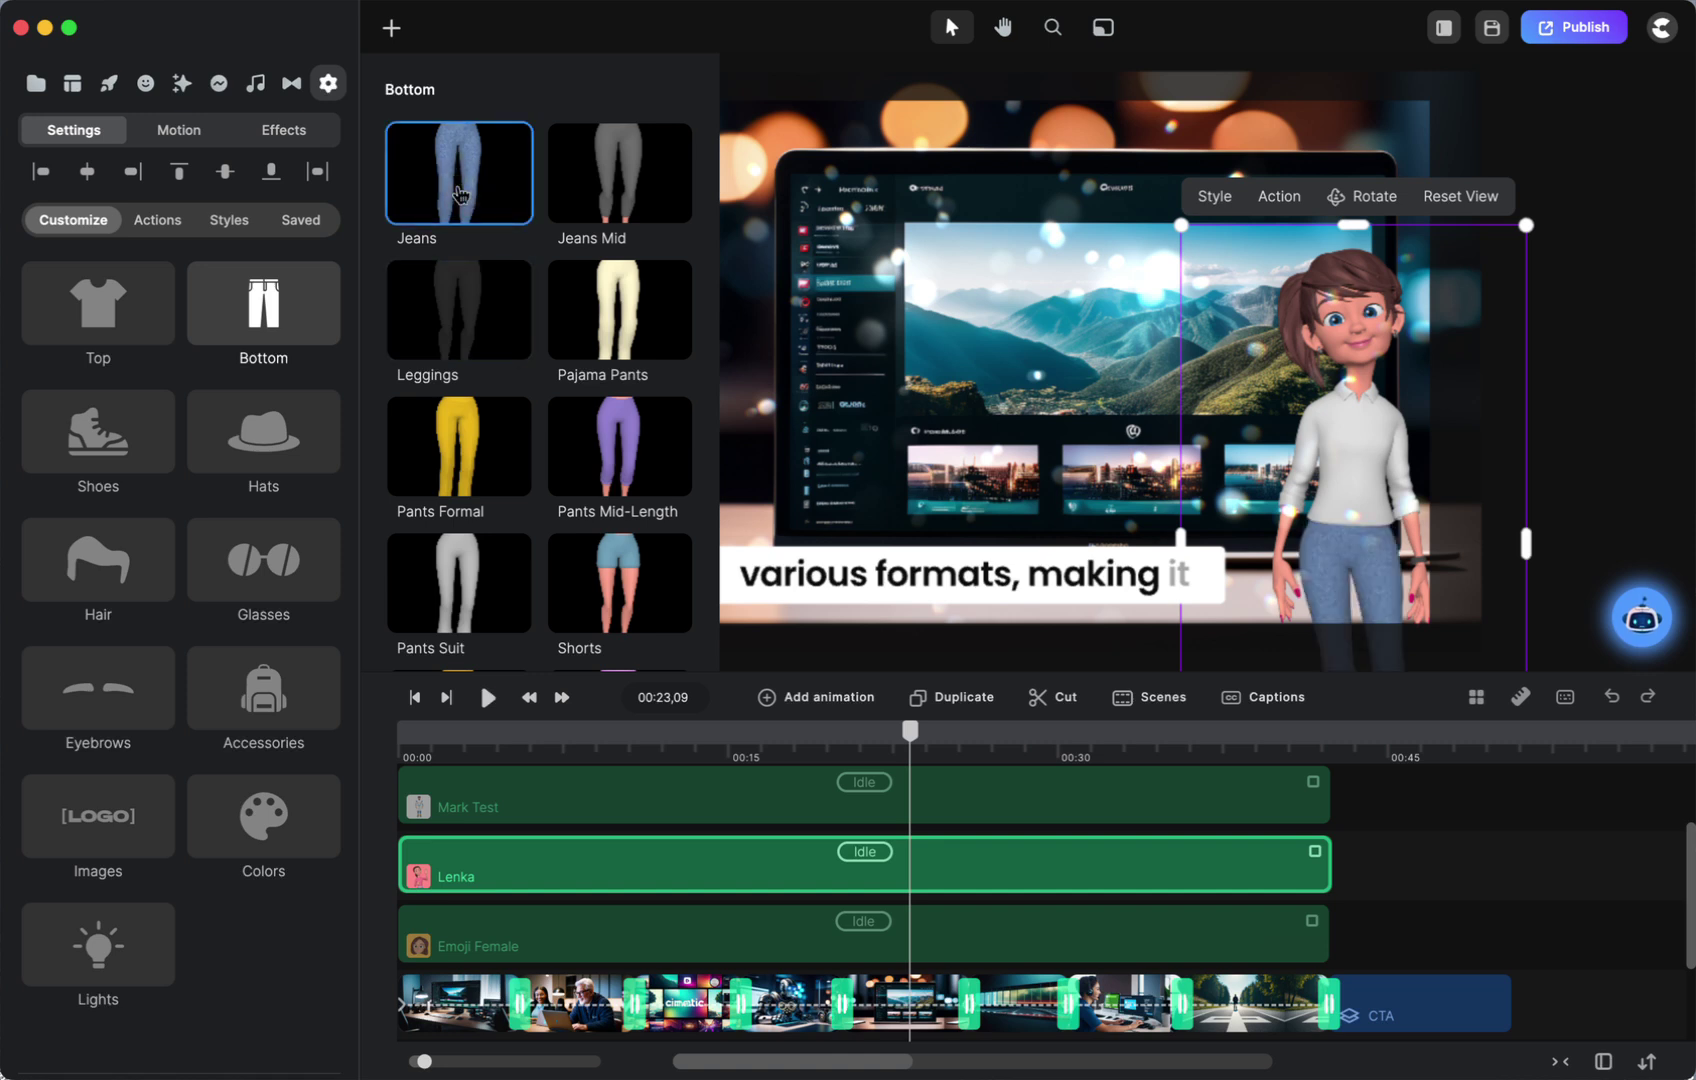
click(469, 304)
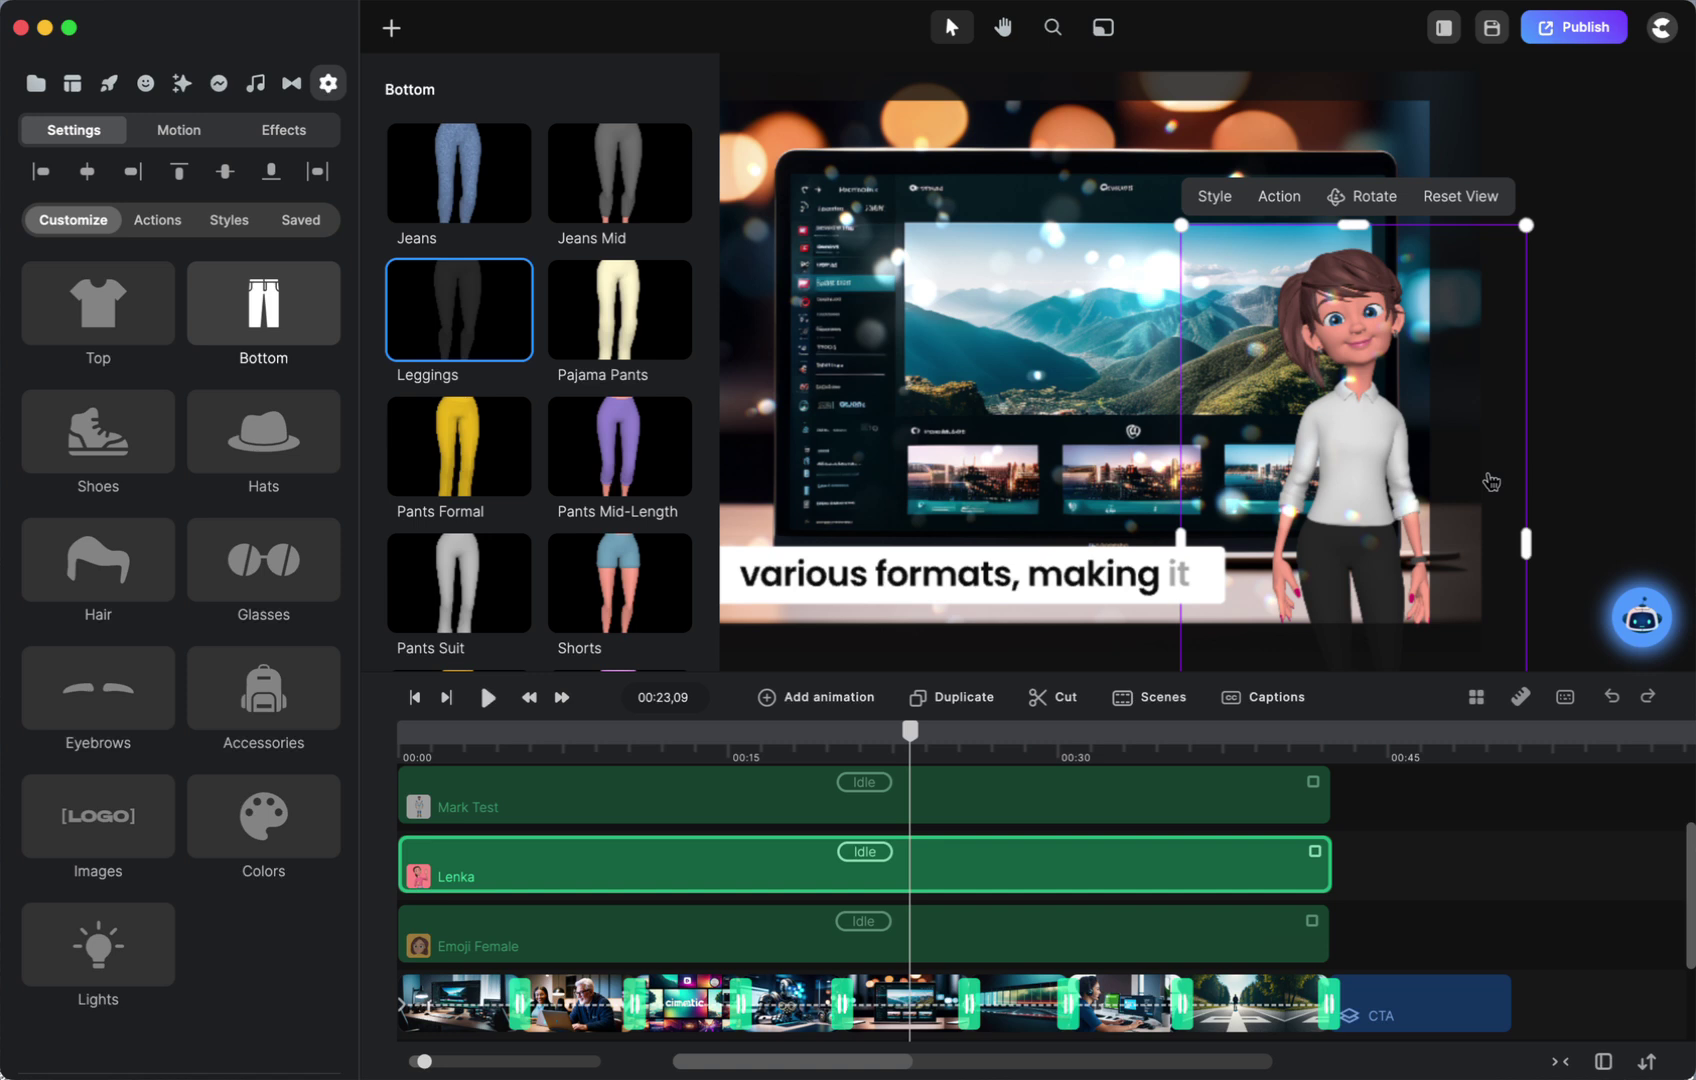
click(1589, 867)
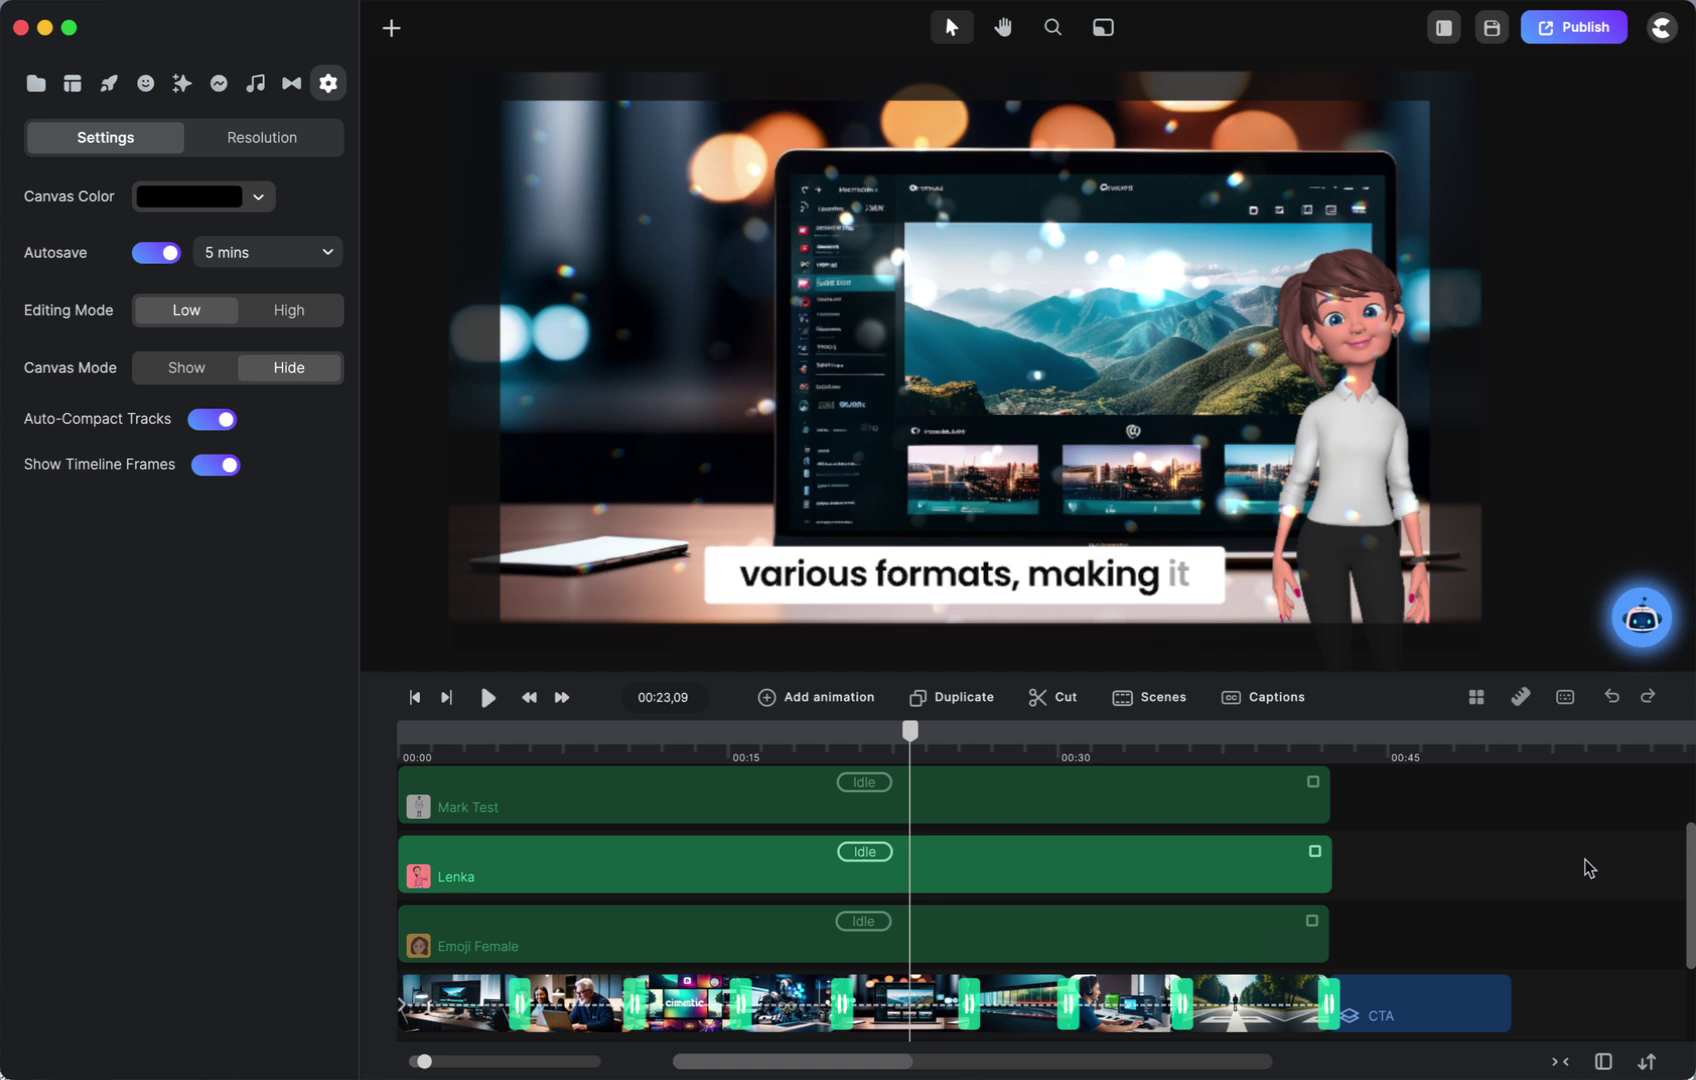